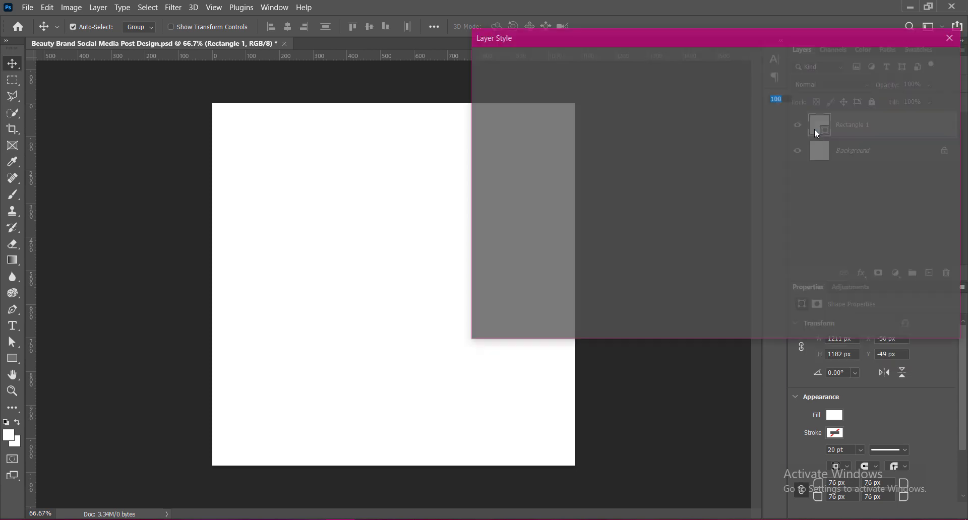
Add a Gradient Overlay to Rectangle 1 and change its gradient's starting color stop to golden orange cf8c21.
click(507, 227)
click(722, 114)
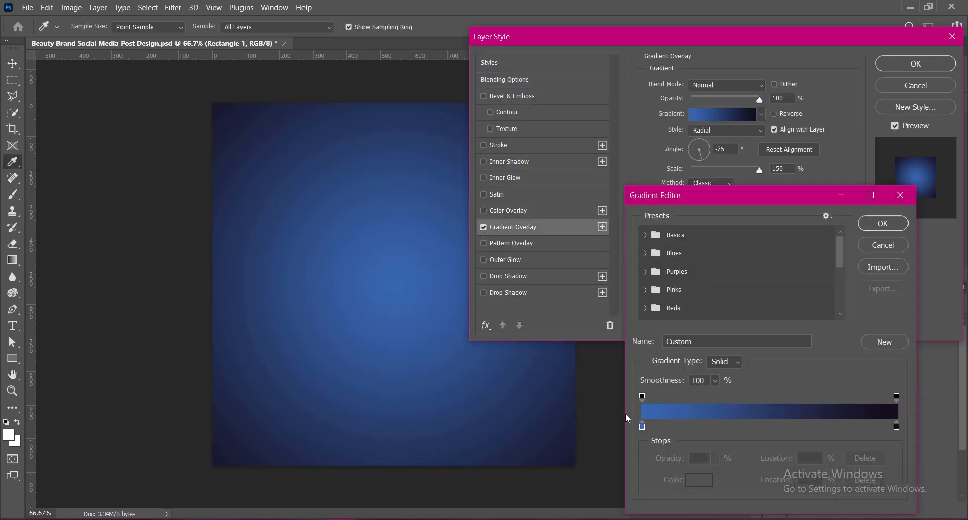
double_click(643, 427)
click(761, 441)
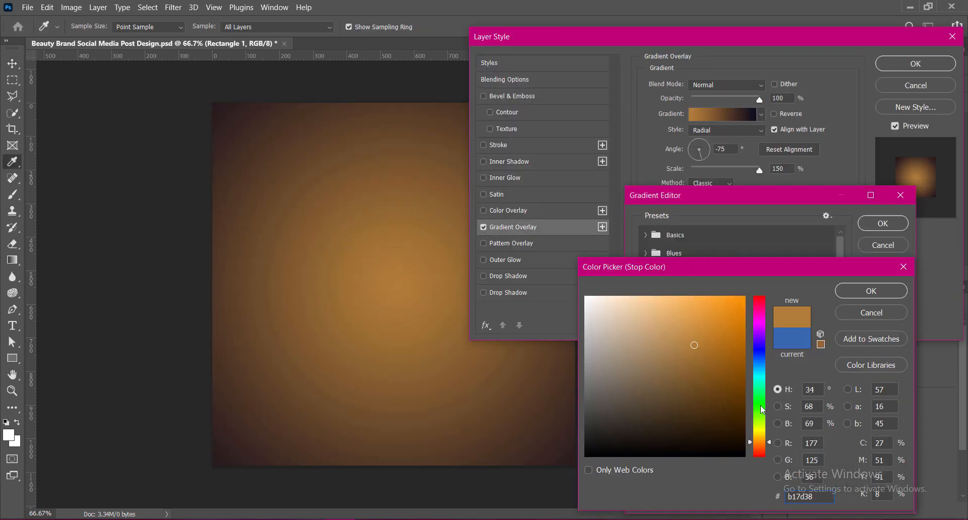
click(689, 307)
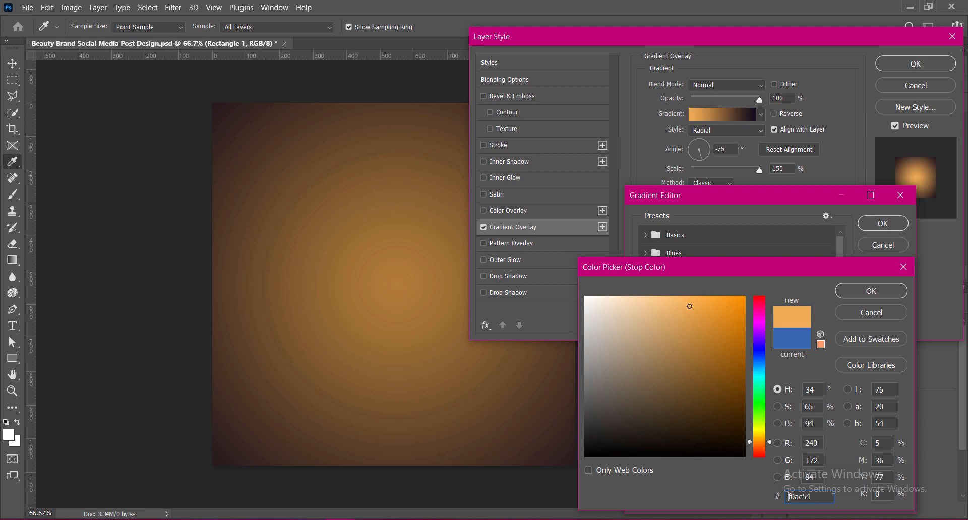
click(723, 300)
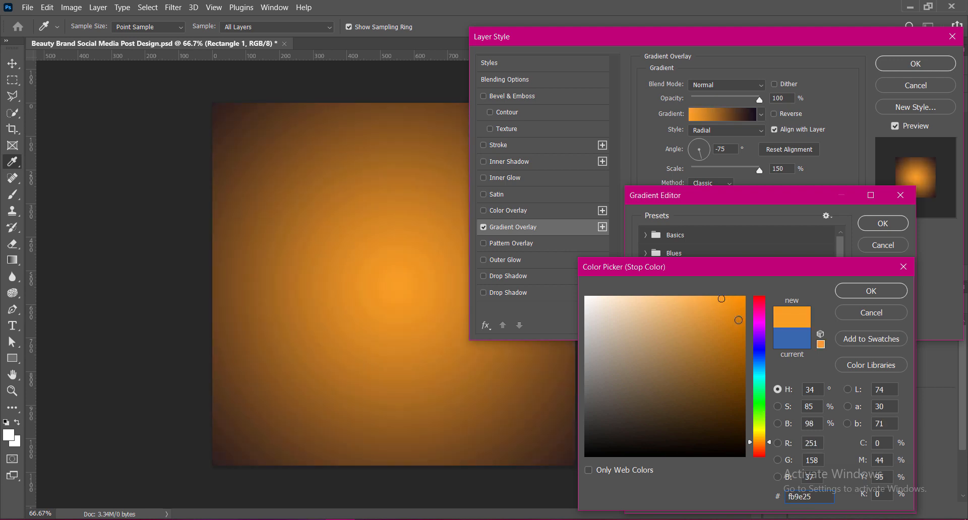
click(739, 320)
click(689, 299)
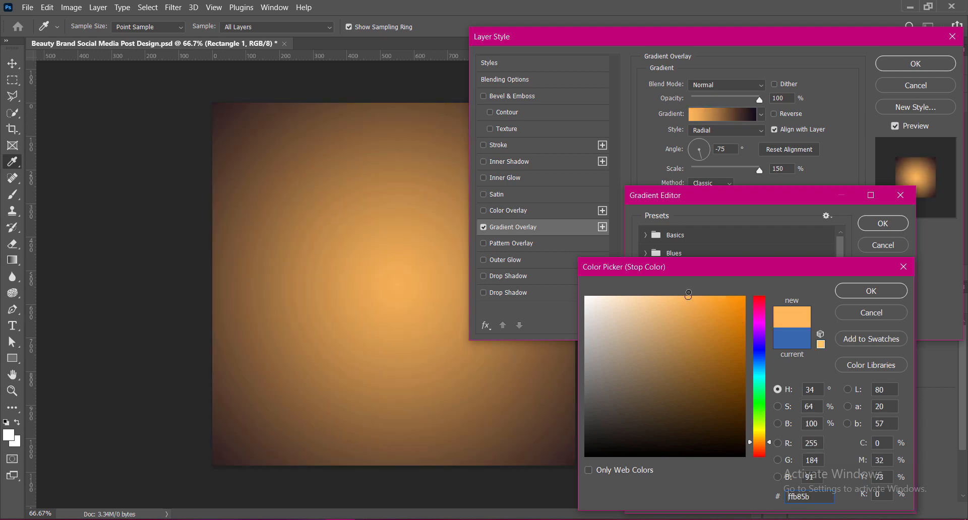
click(761, 441)
click(692, 330)
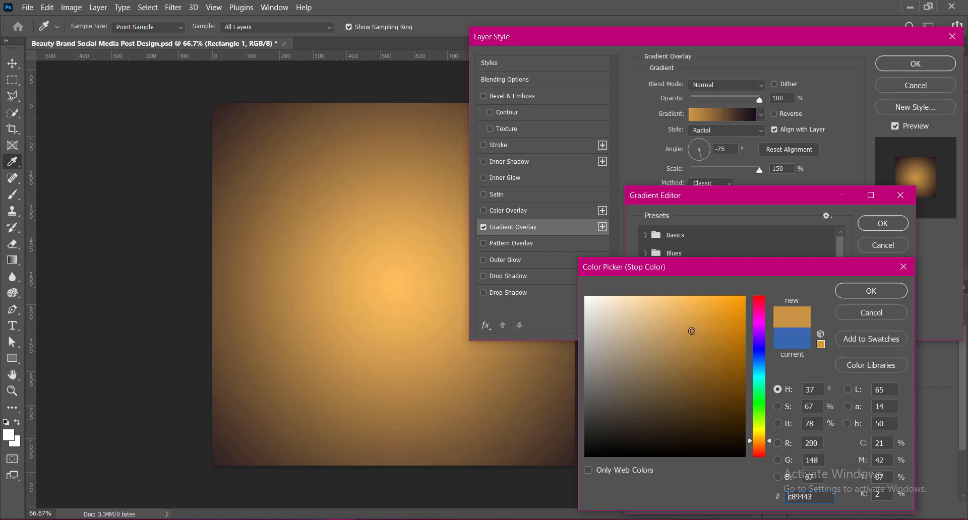
click(842, 292)
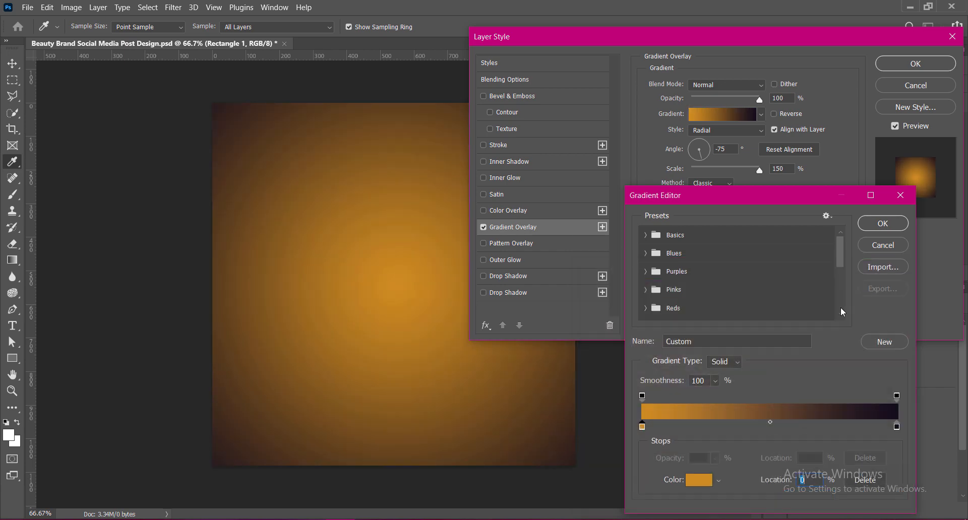
click(883, 223)
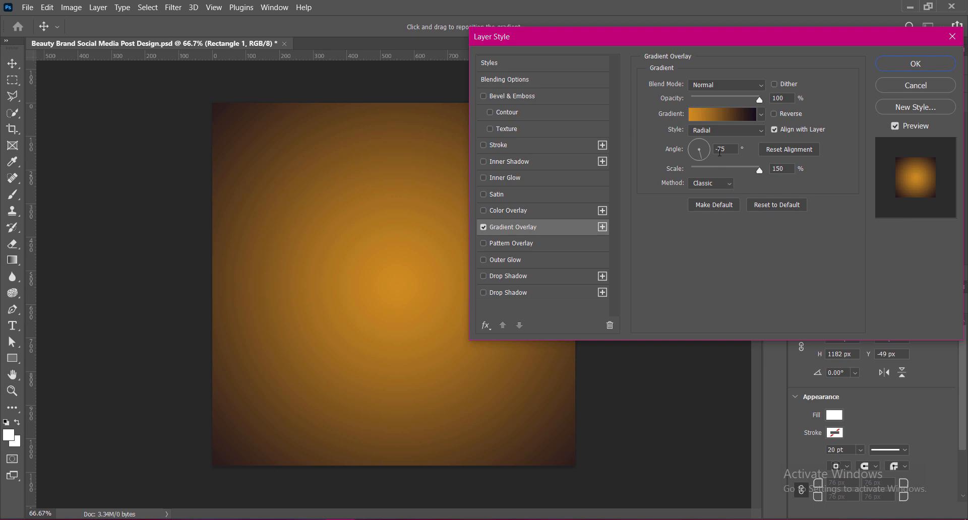
Set the gradient overlay's angle to 75°, its method to Perceptual and its scale to 120%.
click(719, 149)
key(BackSpace)
click(731, 185)
click(720, 191)
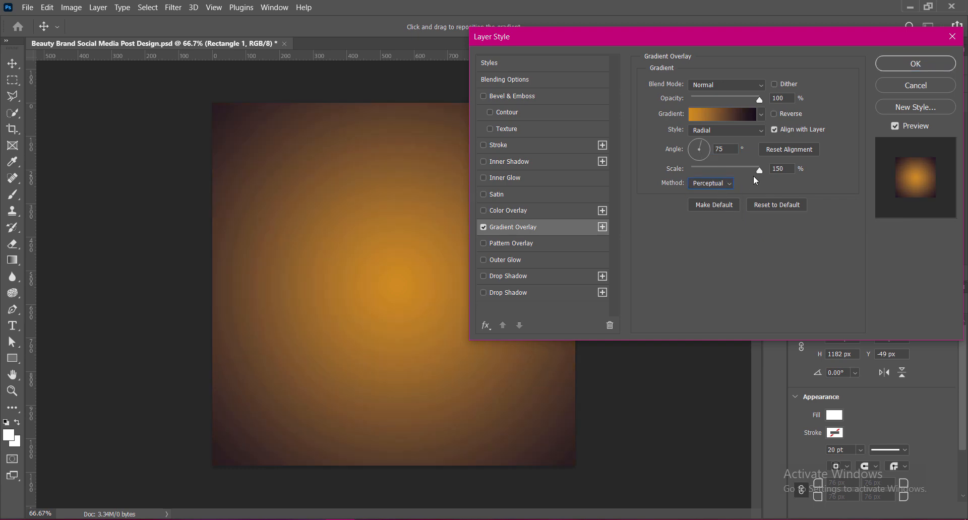
double_click(776, 170)
text(120)
Change the gradient's ending color stop to very dark red 140000.
click(722, 114)
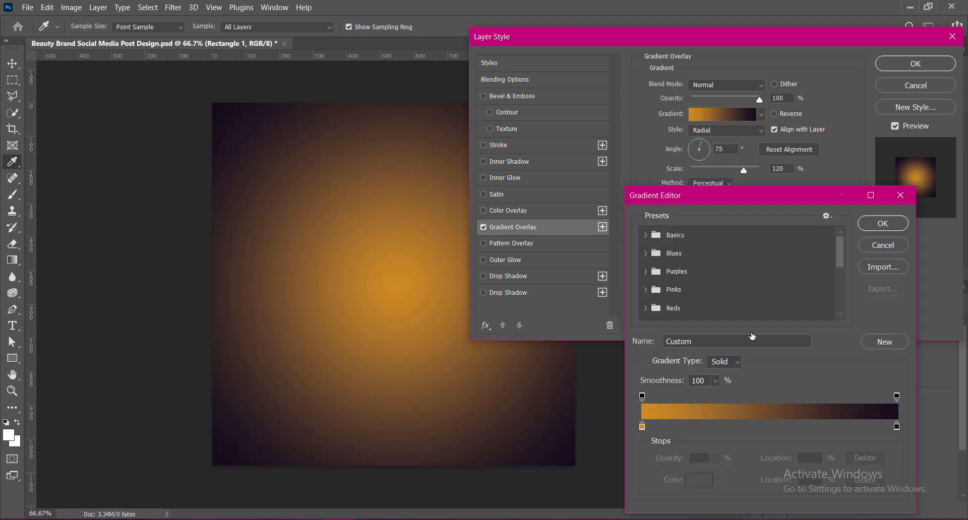
double_click(900, 431)
click(766, 457)
click(745, 445)
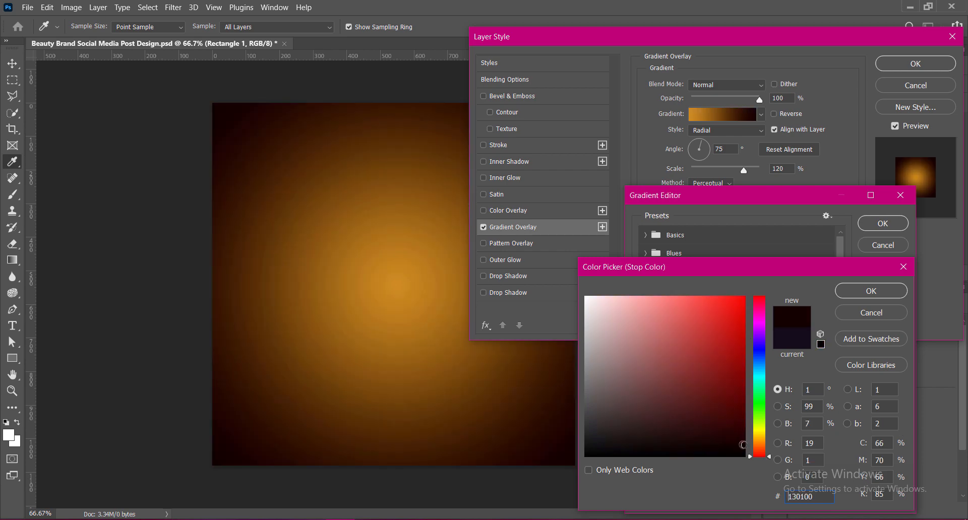
click(745, 435)
click(745, 444)
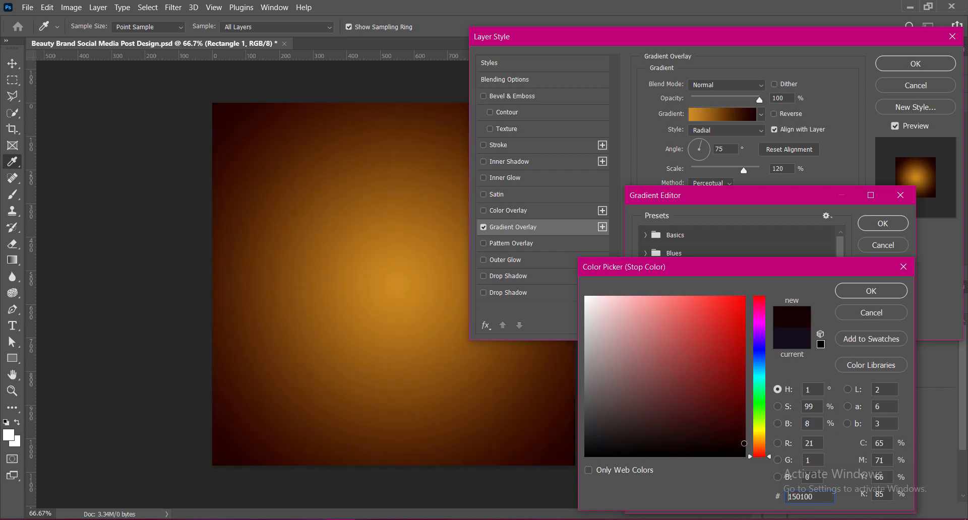
click(745, 445)
click(859, 296)
Change the gradient's starting color stop to burnt orange 9f590e and apply the layer style to Rectangle 1.
double_click(642, 426)
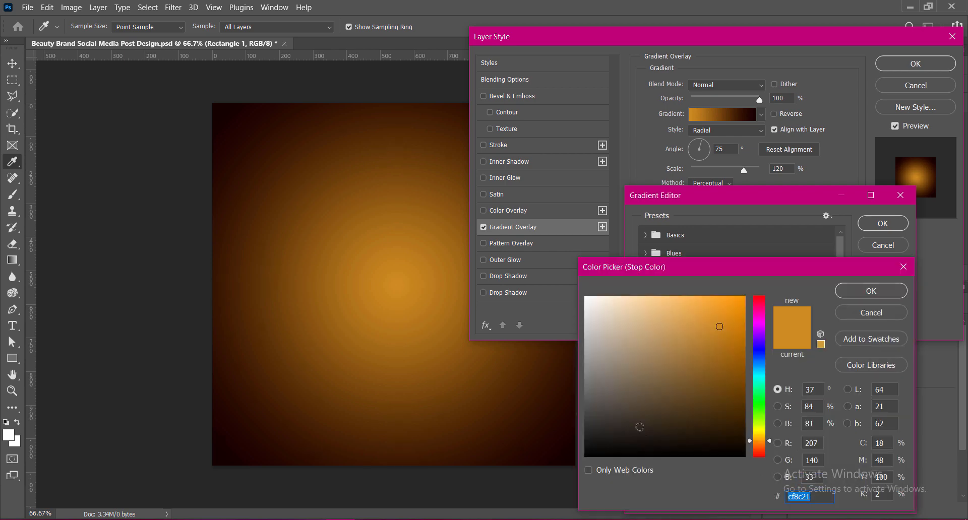
click(734, 385)
click(713, 384)
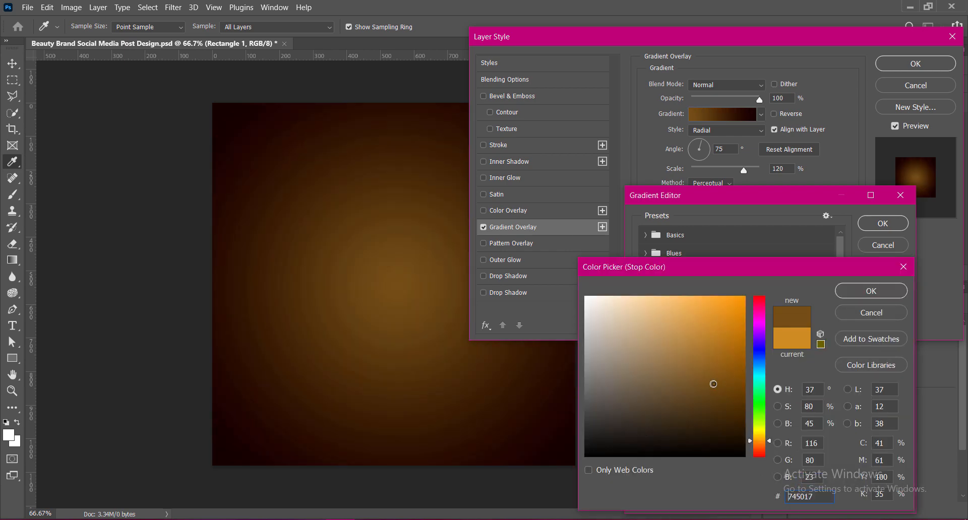
drag(761, 440, 761, 442)
drag(743, 382, 730, 360)
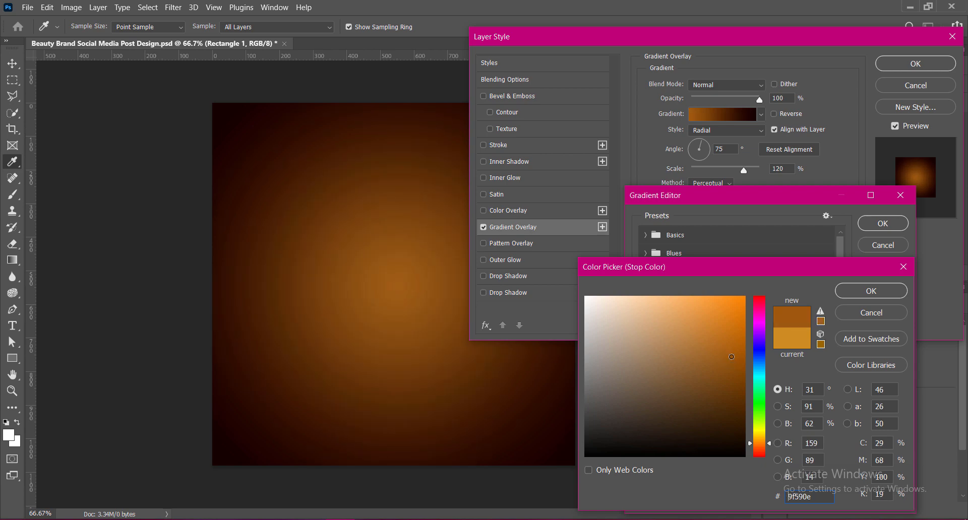
click(872, 293)
click(878, 218)
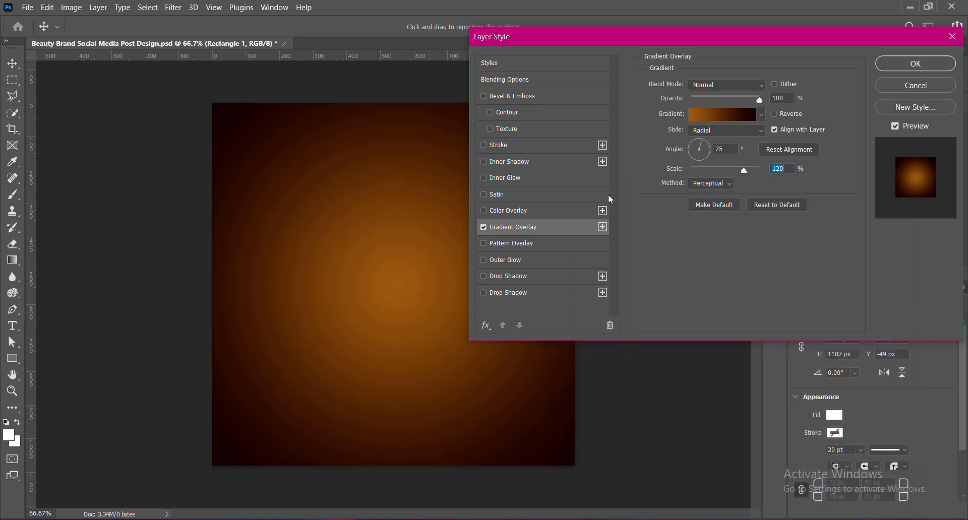
click(916, 65)
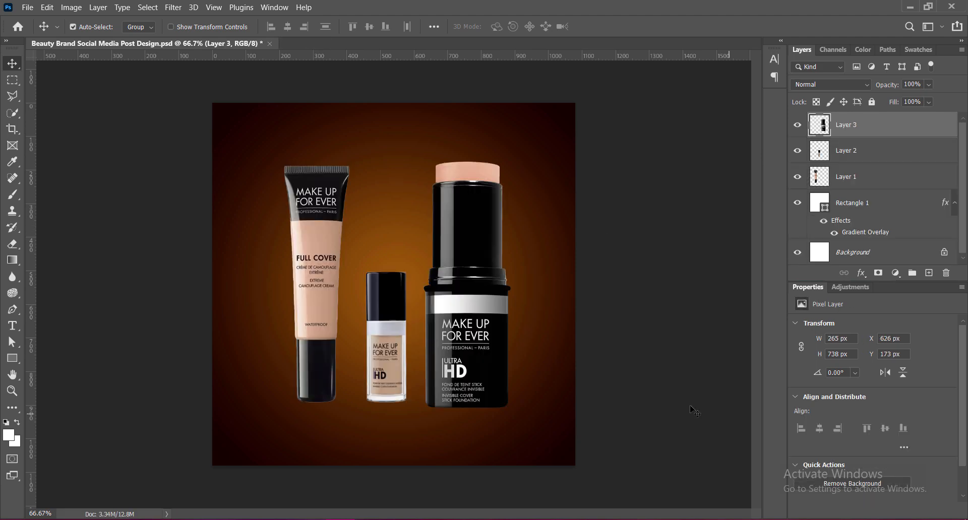
Raise the vibrance of Layer 1, the Full Cover tube, to +100.
click(852, 177)
click(71, 7)
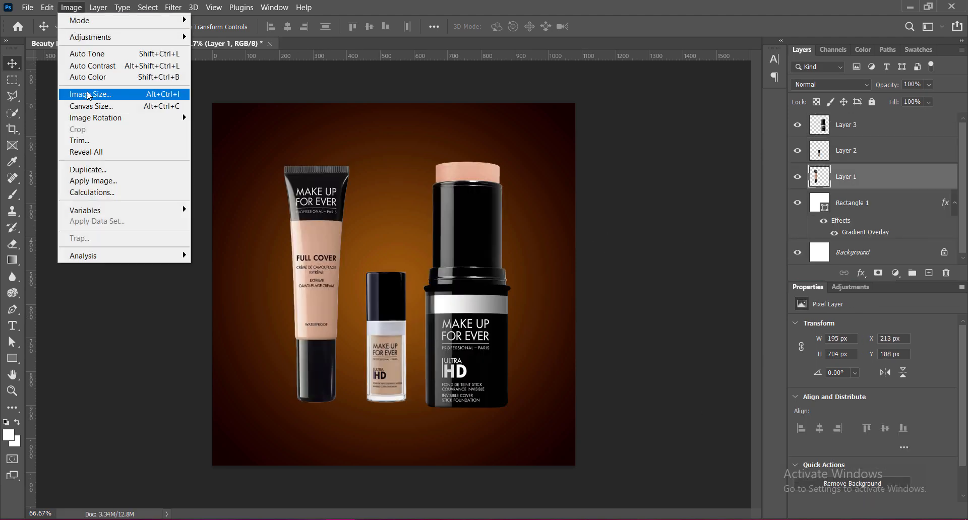
mouse_move(86, 37)
click(212, 92)
drag(698, 111, 760, 112)
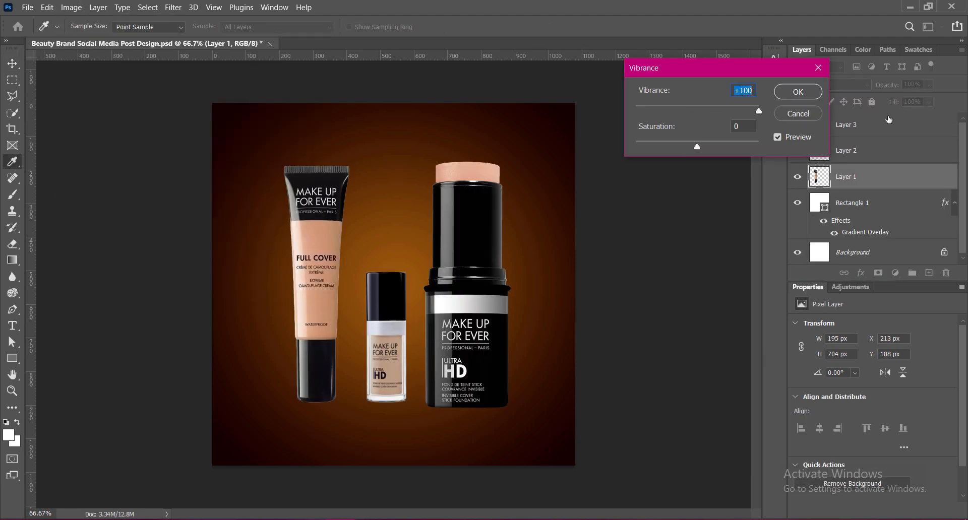
click(799, 92)
Adjust the Full Cover tube on Layer 1 to brightness 6 and contrast 100.
click(71, 7)
mouse_move(86, 37)
click(217, 39)
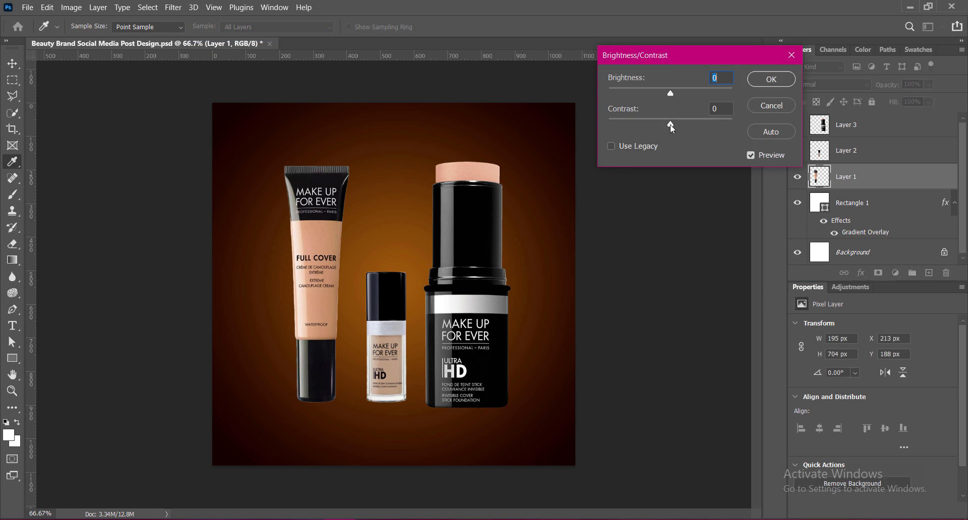
drag(673, 124, 782, 131)
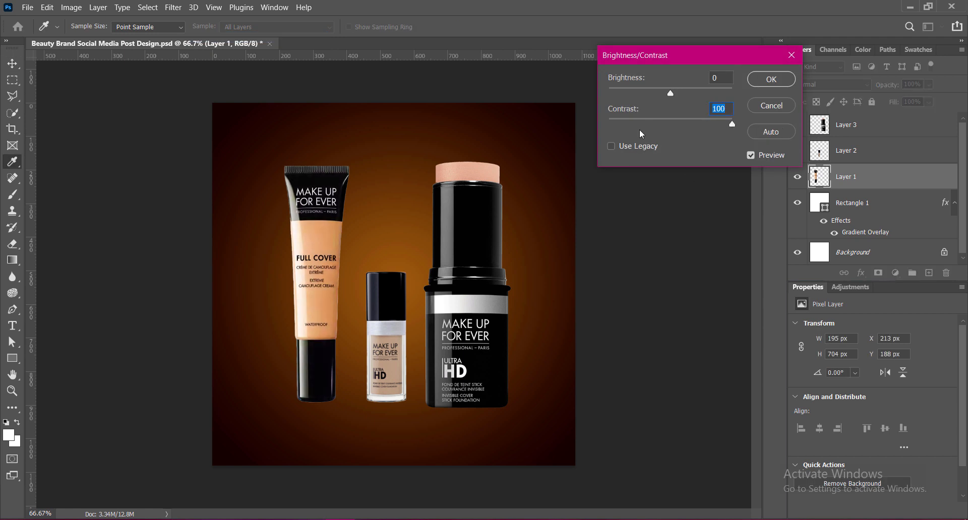
text(12)
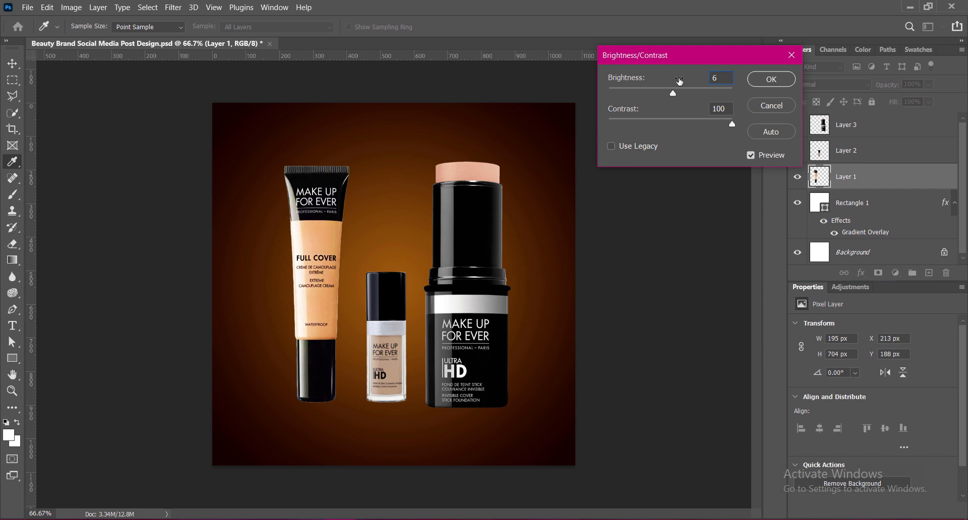
click(775, 80)
Raise the vibrance of Layer 2, the small foundation bottle, to the maximum.
click(852, 150)
click(71, 7)
mouse_move(86, 37)
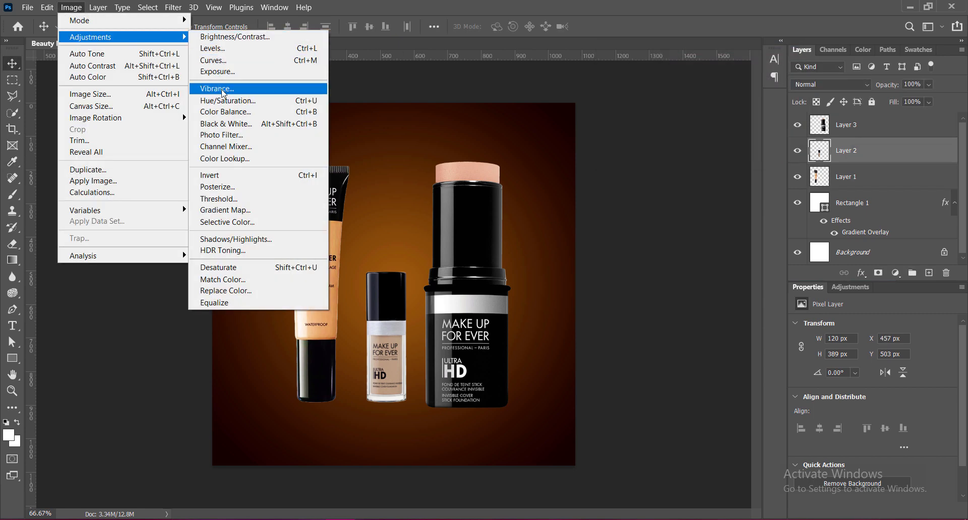
click(217, 101)
drag(699, 112, 759, 107)
click(798, 92)
Adjust the small foundation bottle on Layer 2 to brightness 6 and contrast 100.
click(71, 7)
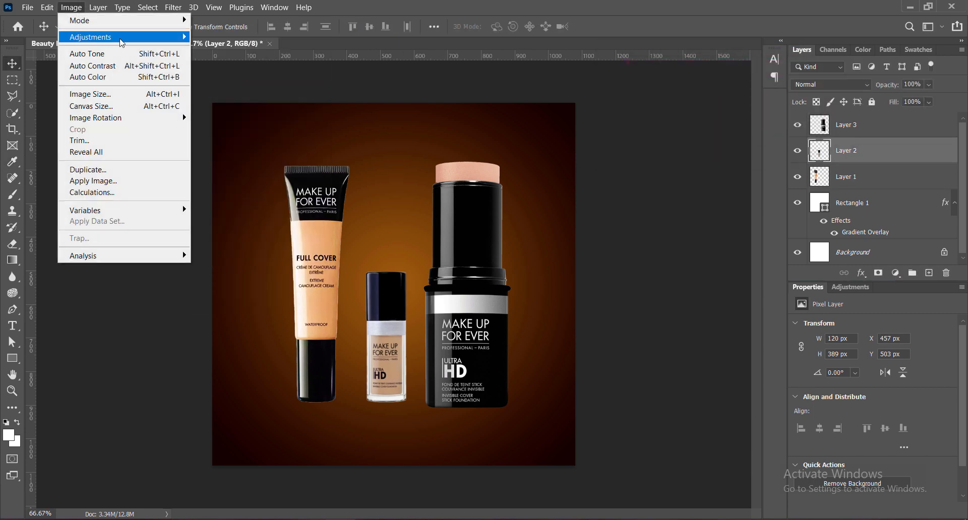
click(217, 39)
drag(671, 124, 794, 123)
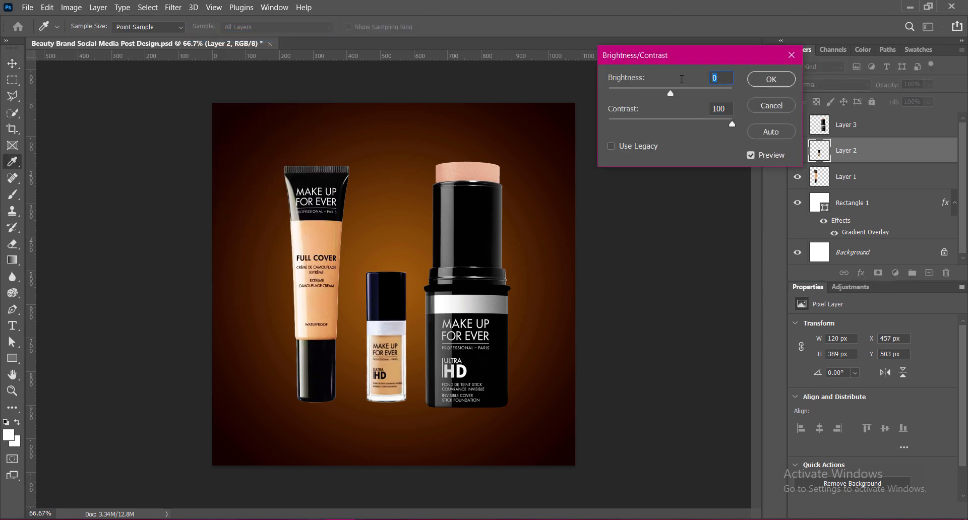
text(6)
click(774, 82)
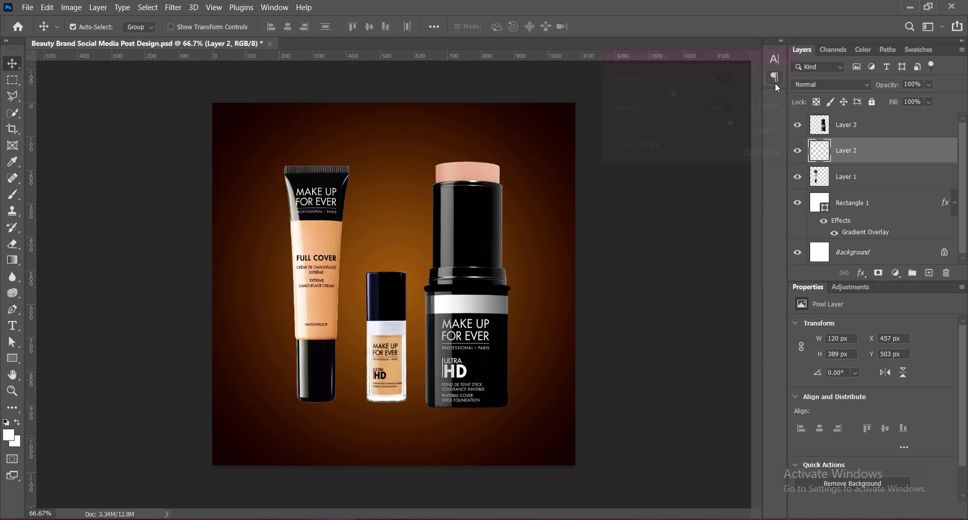
Raise the vibrance of Layer 3, the Ultra HD foundation stick, to +100.
click(71, 7)
mouse_move(86, 37)
click(221, 89)
drag(697, 111, 842, 113)
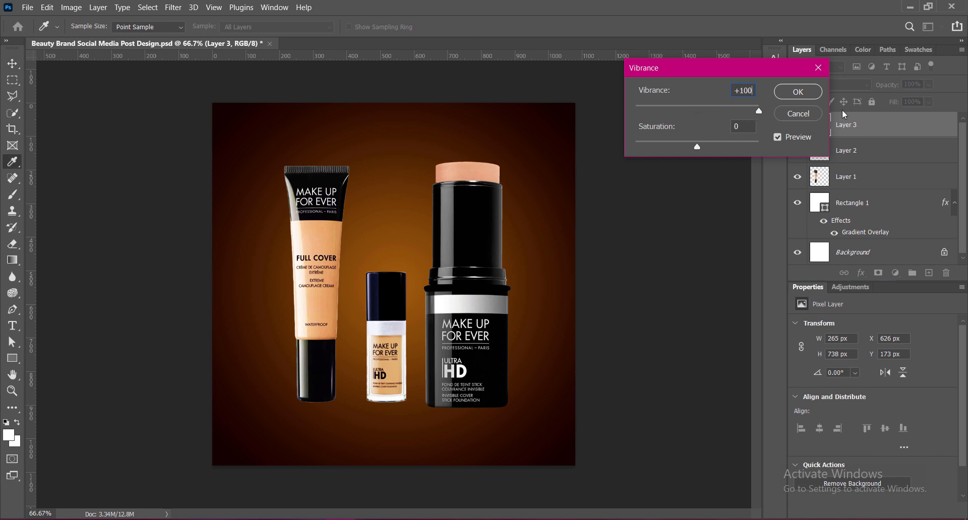
click(795, 92)
Raise the contrast of the foundation stick on Layer 3 to the maximum.
click(71, 8)
click(218, 37)
drag(672, 124, 733, 125)
key(Return)
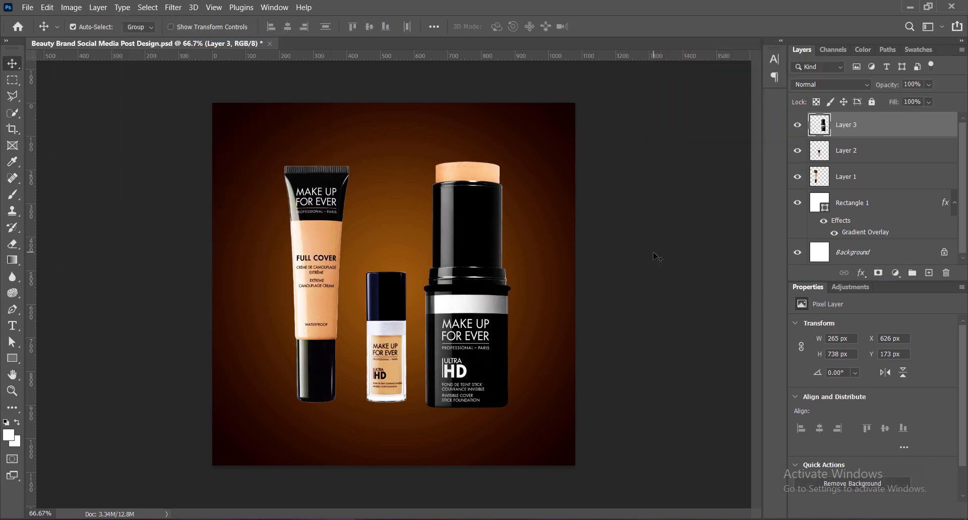
Recolor the starting stop of Rectangle 1's gradient overlay to cd854b, sampled from the lower edge of the tube's beige area.
click(806, 195)
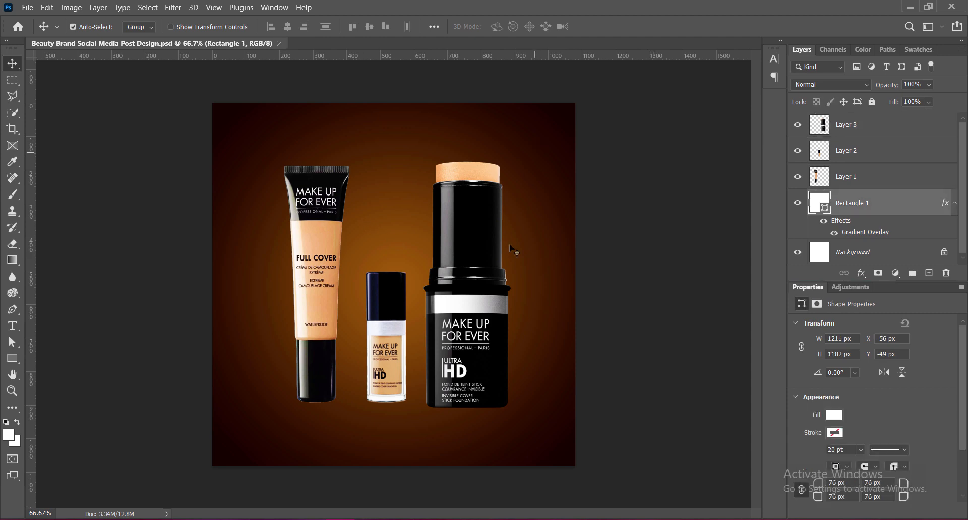
right_click(807, 193)
click(822, 199)
click(513, 227)
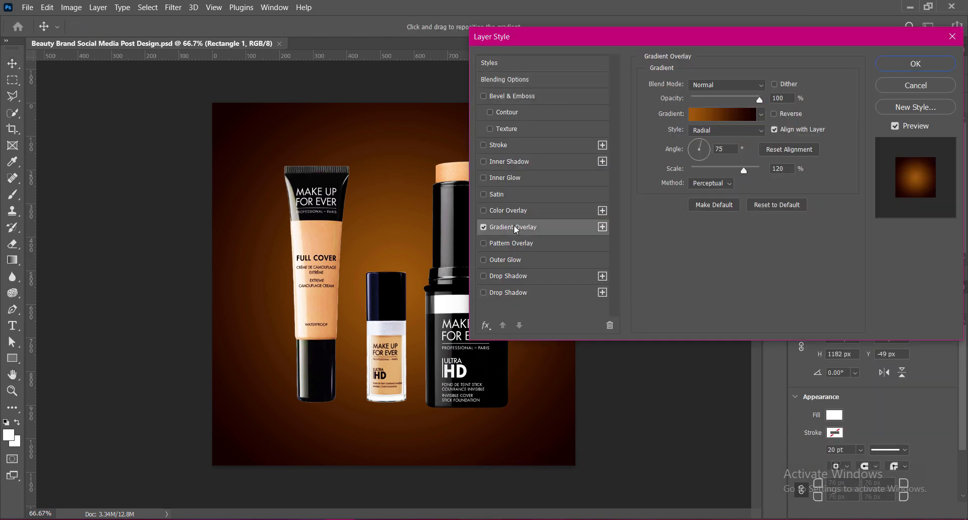
click(722, 114)
double_click(646, 430)
click(329, 243)
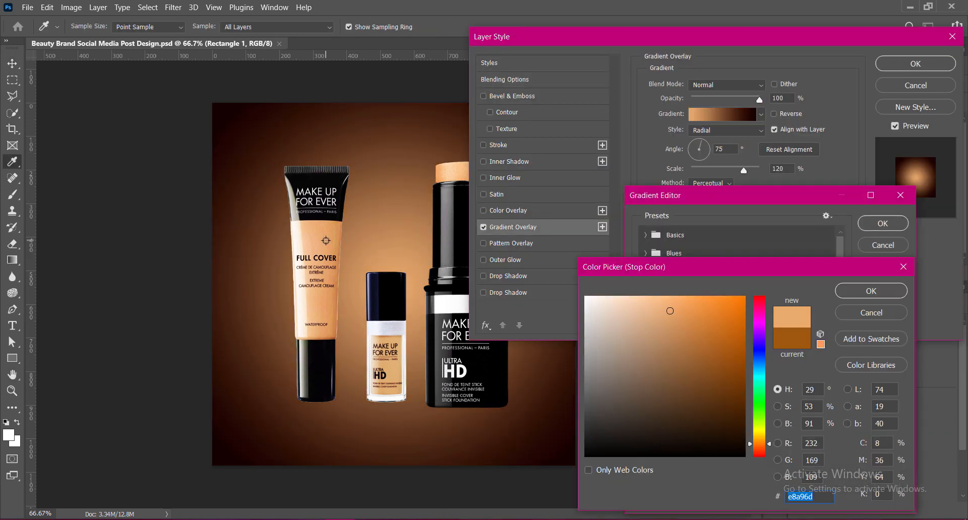
click(332, 319)
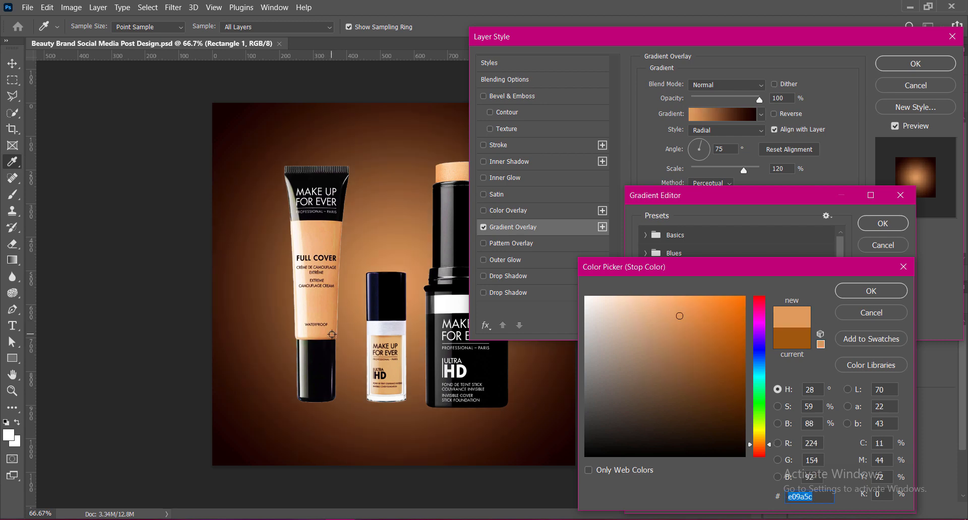
click(440, 178)
click(328, 329)
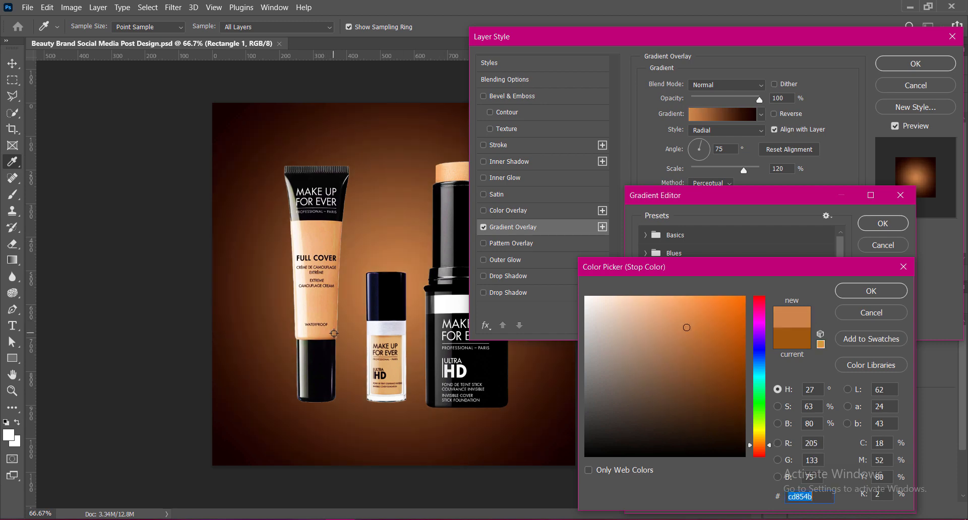
click(874, 293)
Set the ending stop of Rectangle 1's gradient overlay to 140000, apply the layer style and save the document.
double_click(897, 429)
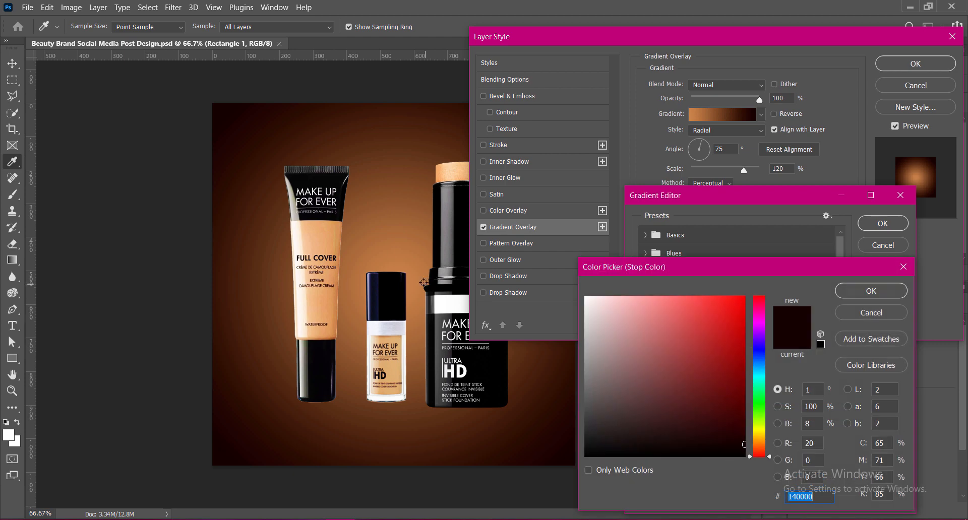
click(461, 246)
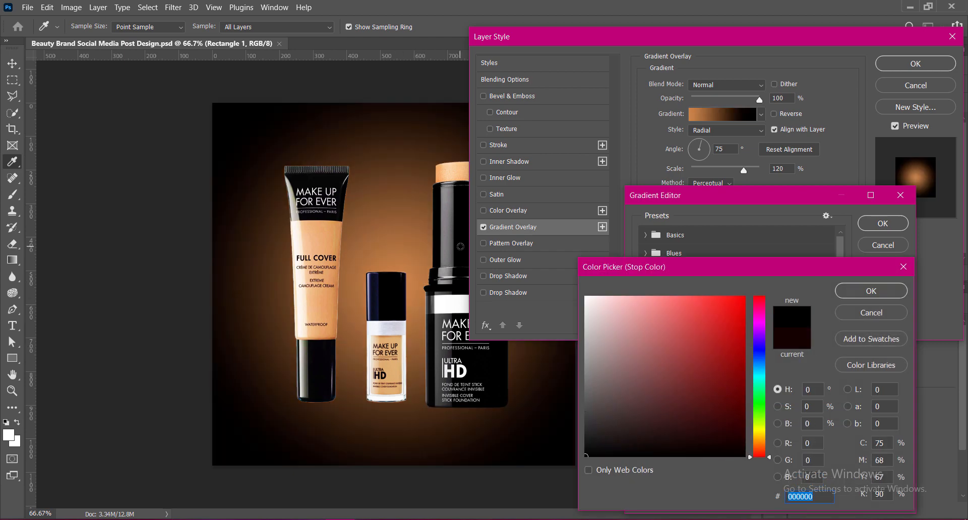
click(744, 444)
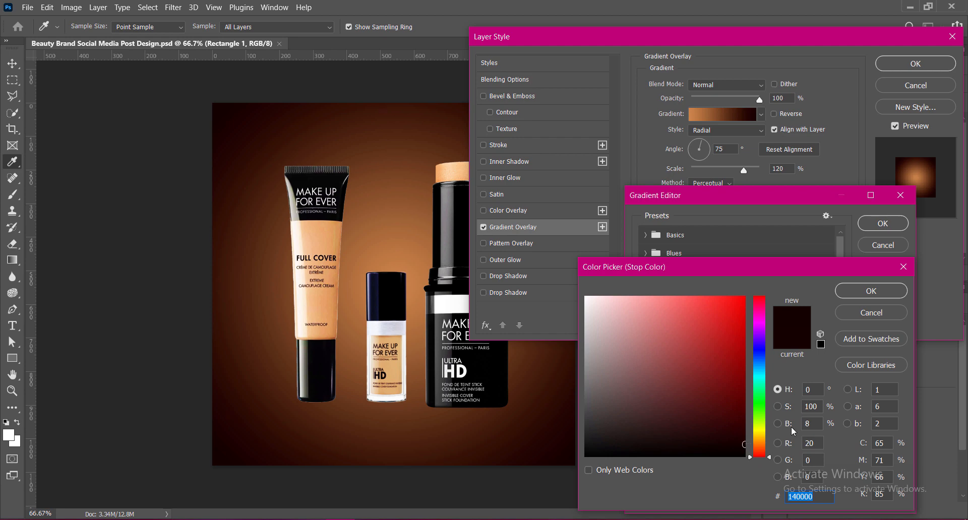
click(857, 293)
click(877, 226)
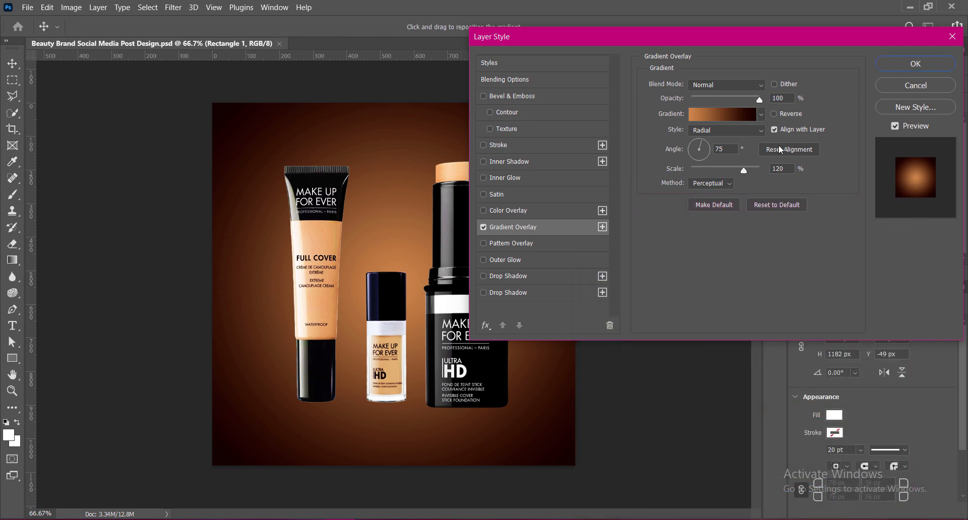
click(919, 63)
key(ctrl+s)
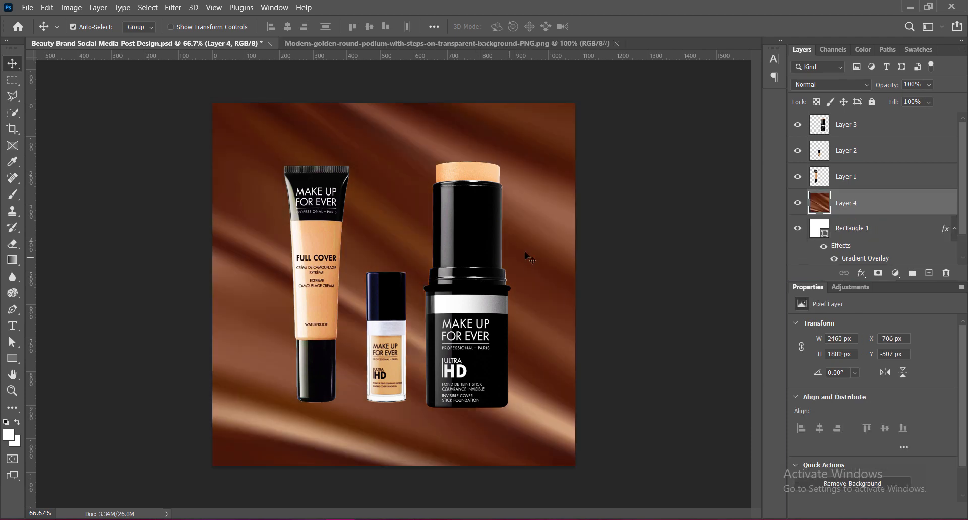
Bring the brown satin fabric image in above Rectangle 1 and scale it down to about 920 by 703 px.
drag(525, 257, 541, 287)
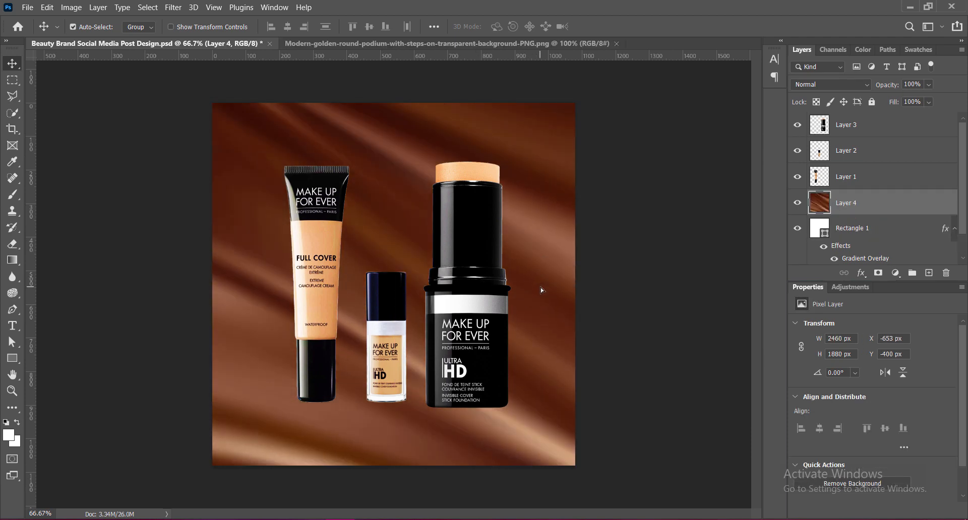
key(ctrl+t)
drag(392, 151, 560, 357)
drag(579, 176, 586, 449)
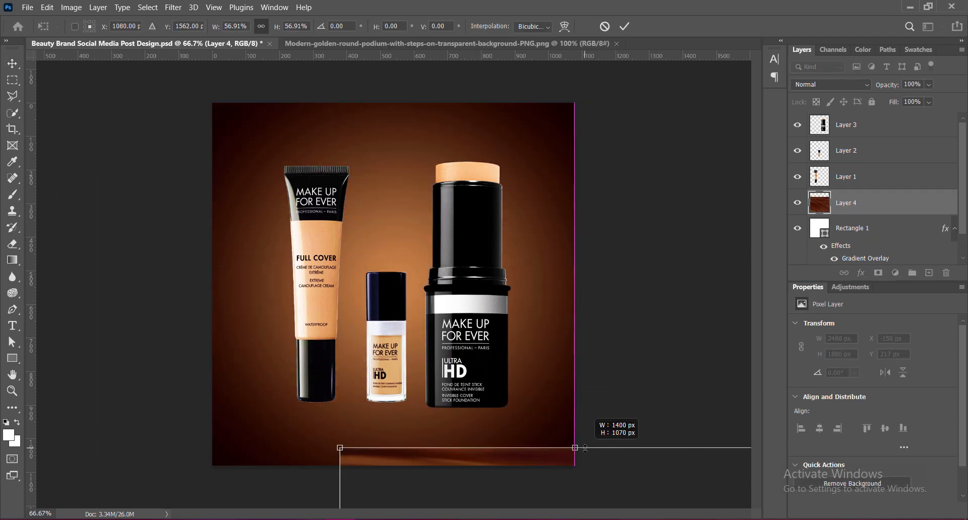
drag(608, 482, 364, 137)
drag(361, 103, 565, 226)
Rotate the fabric image 180°, trying a horizontal flip on it and reversing that flip.
right_click(521, 342)
click(549, 286)
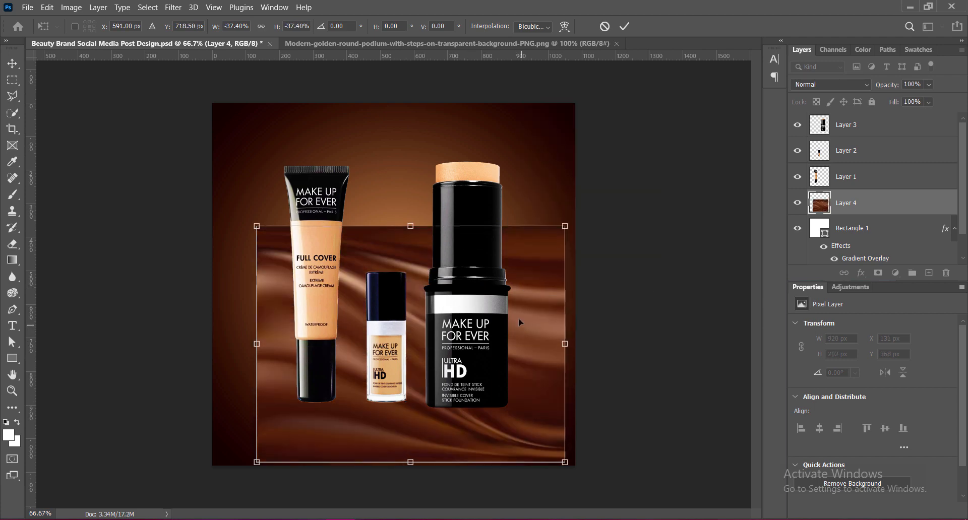
right_click(528, 331)
click(549, 312)
right_click(540, 315)
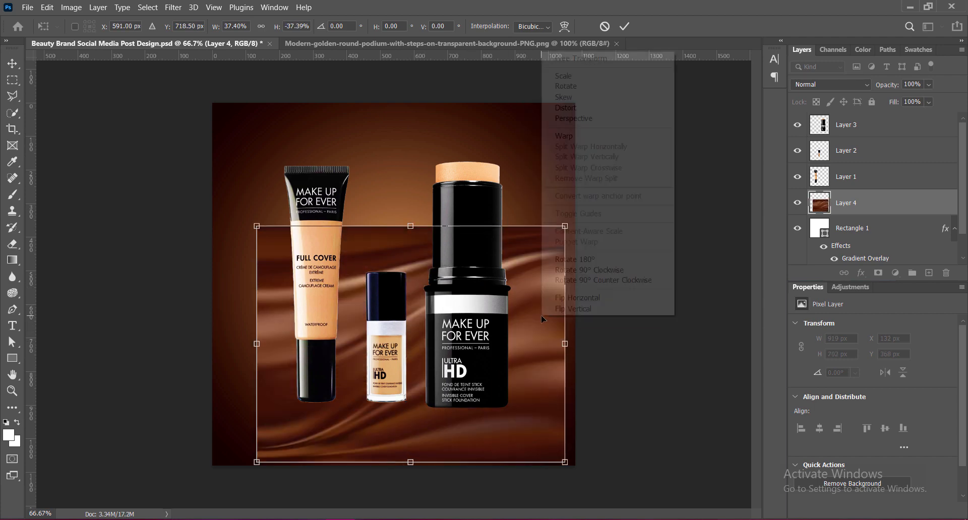
click(555, 298)
Stretch the fabric image over the whole canvas to about 1138 by 1112 px and apply the transformation.
drag(408, 225, 387, 103)
drag(646, 282, 585, 282)
drag(382, 462, 382, 472)
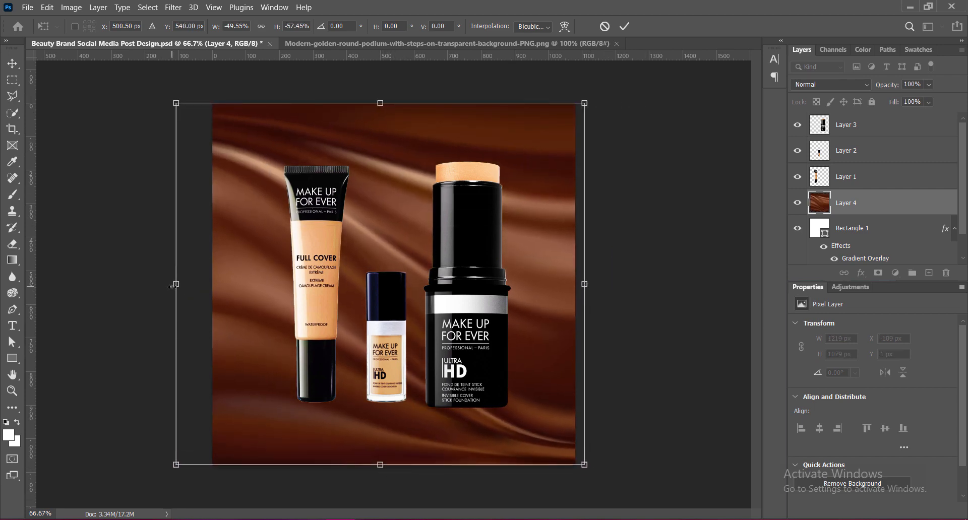
drag(176, 287, 203, 287)
drag(394, 472, 394, 470)
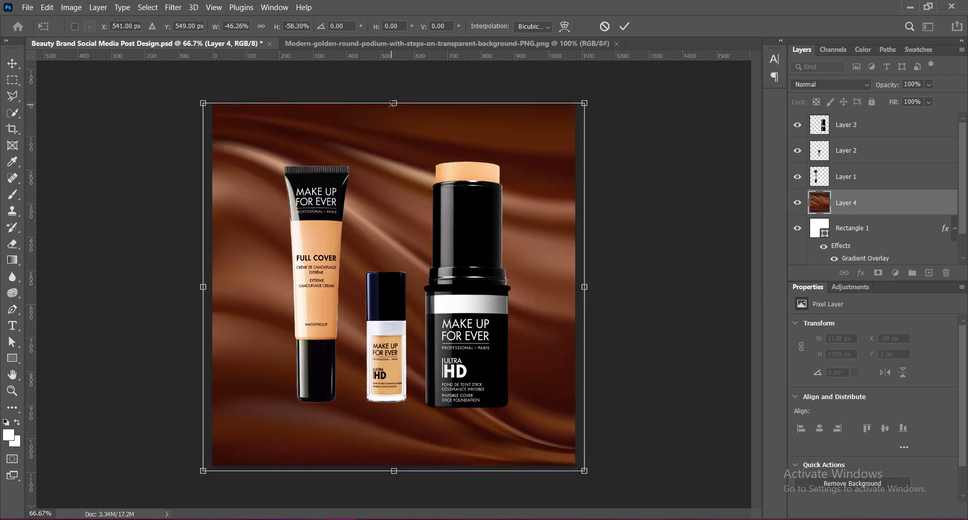
drag(394, 103, 394, 98)
drag(394, 254, 397, 255)
key(Return)
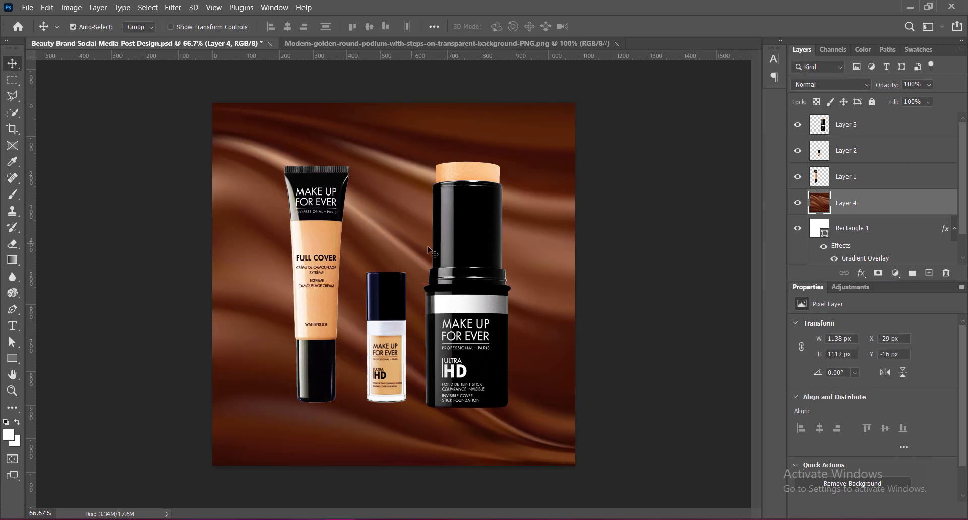
Raise the vibrance of the fabric image on Layer 4 to +100.
click(71, 7)
mouse_move(81, 30)
click(348, 79)
text(100)
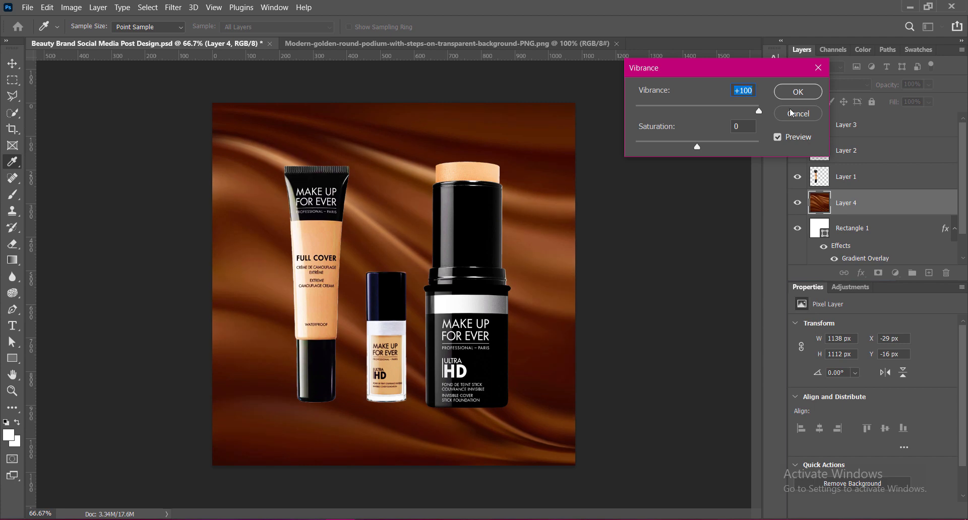
click(798, 92)
Apply an S-shaped Curves adjustment to Layer 4, mapping input 65 to 45 and input 128 to 163, and save.
click(72, 7)
key(Escape)
key(ctrl+m)
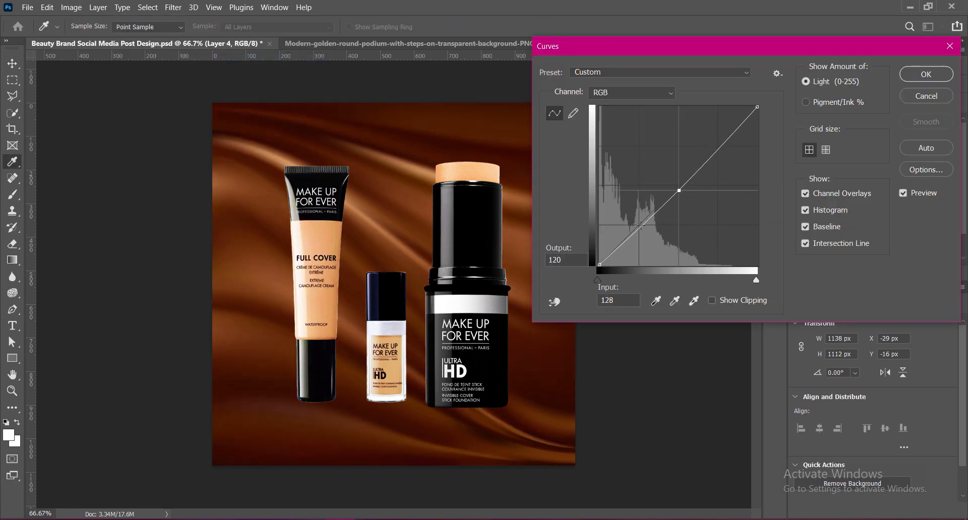
drag(641, 225, 640, 239)
drag(679, 191, 677, 166)
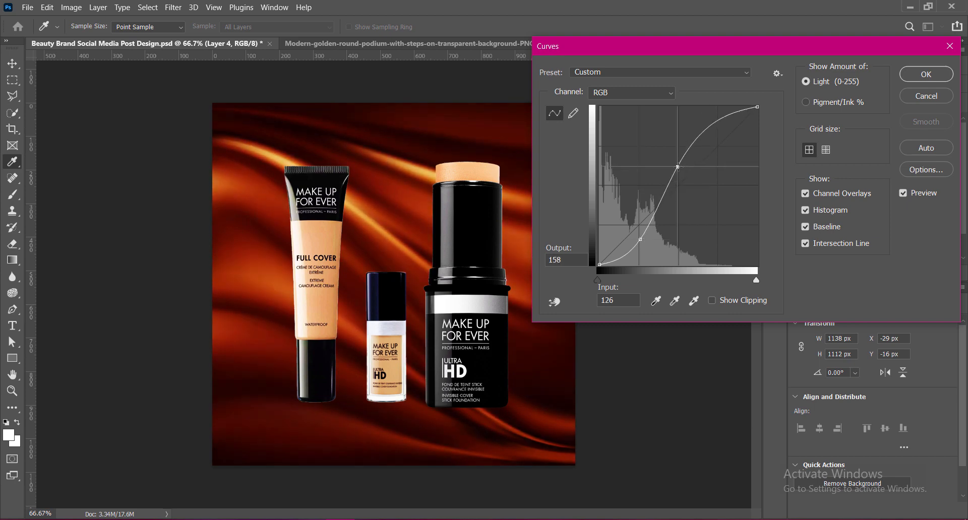
drag(639, 239, 640, 236)
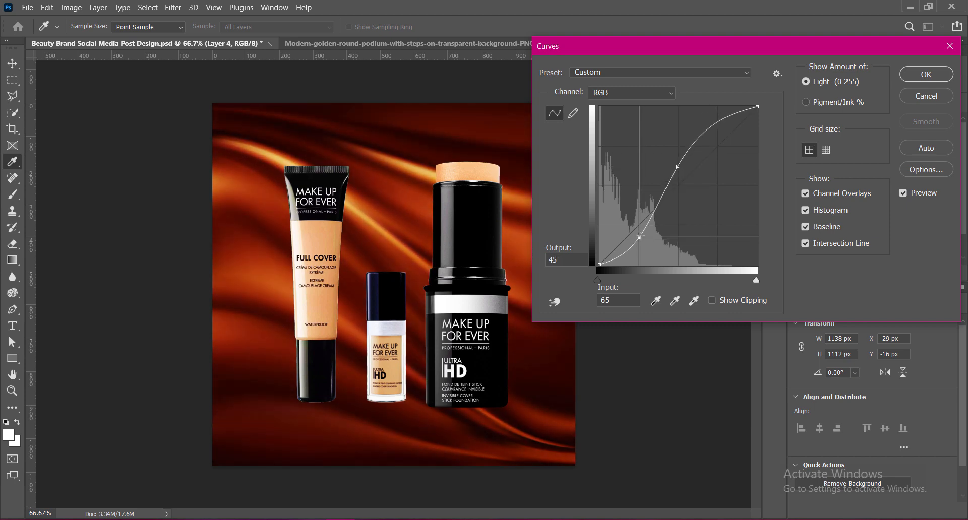
drag(677, 166, 680, 164)
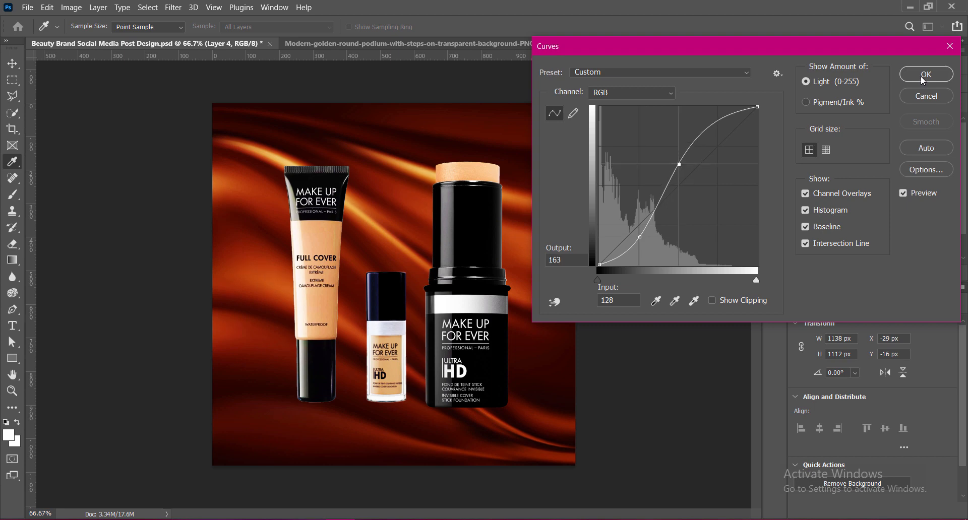
click(926, 74)
key(ctrl+s)
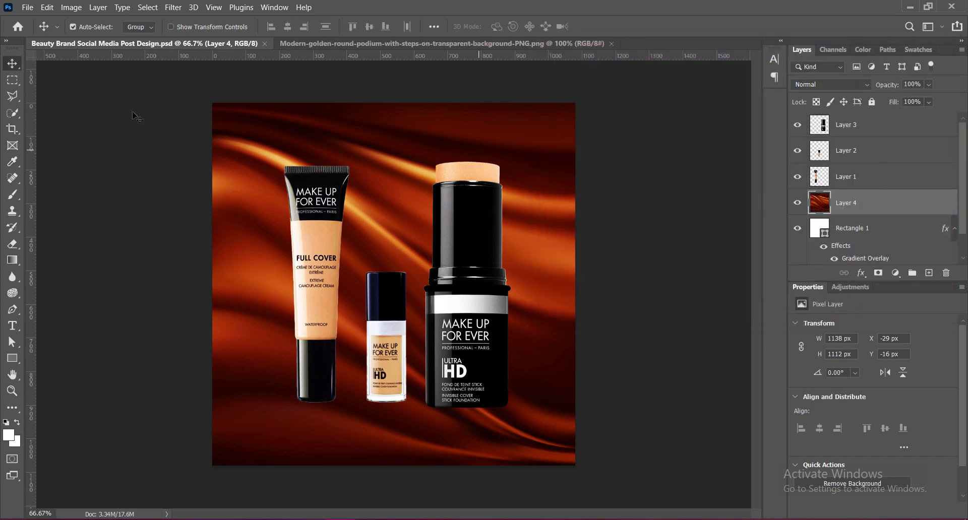
Shift Layer 4's midtone color balance to +33 red, +42 green and +1 blue, and save the document.
click(71, 7)
mouse_move(153, 38)
click(246, 111)
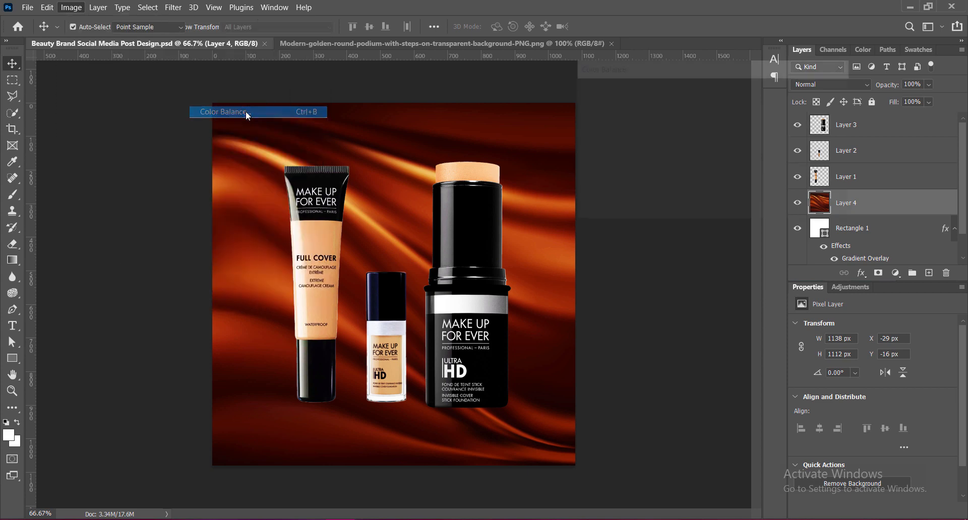
drag(689, 123, 685, 152)
click(709, 122)
key(Tab)
key(Tab)
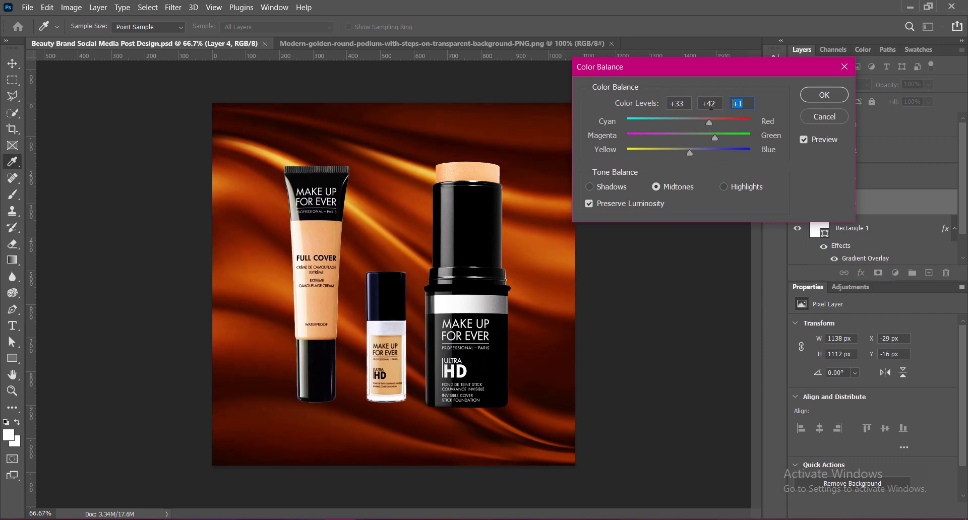
click(824, 95)
key(ctrl+s)
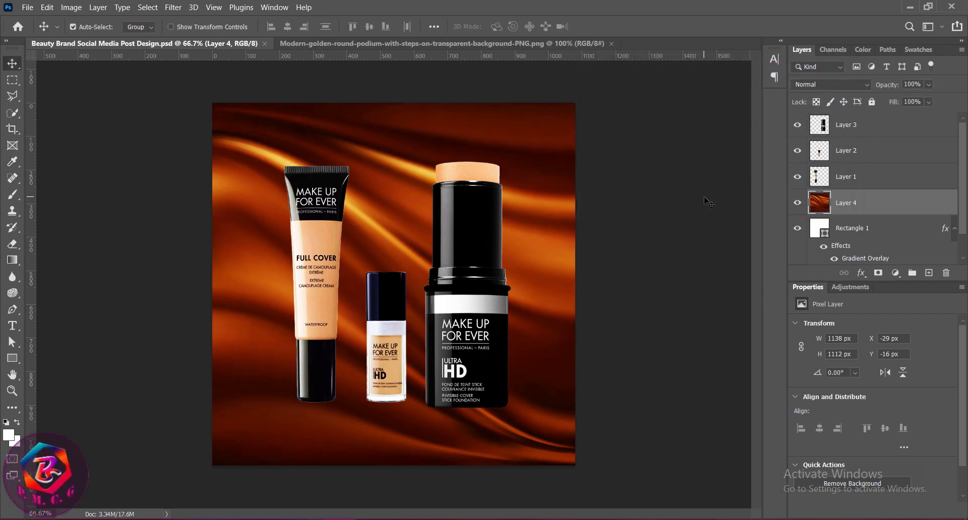
Set Layer 4's blend mode to Soft Light and add a Bevel & Emboss texture at 21% scale.
click(867, 84)
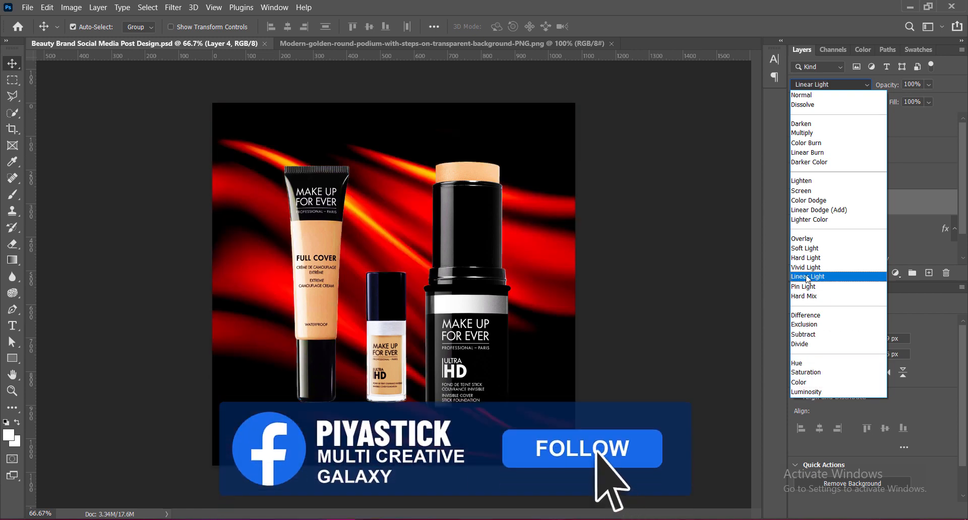
click(805, 248)
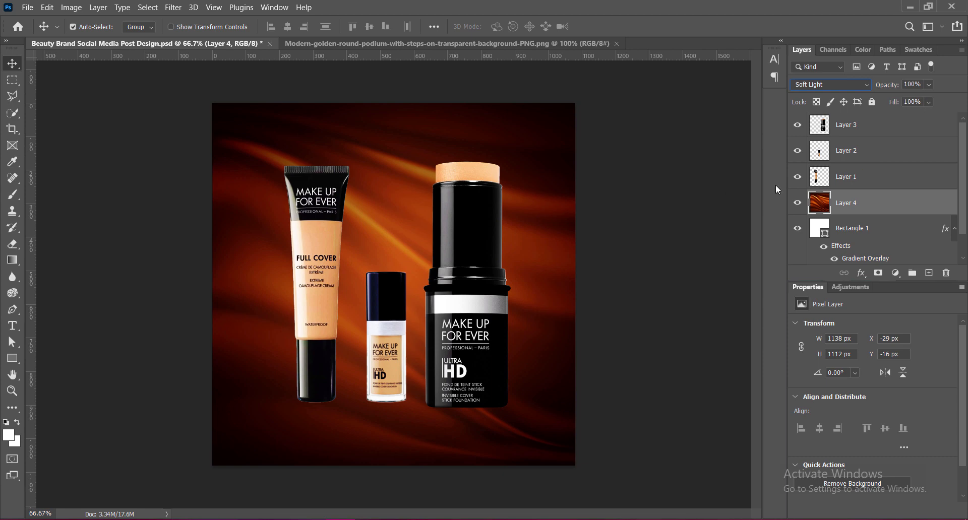
right_click(822, 204)
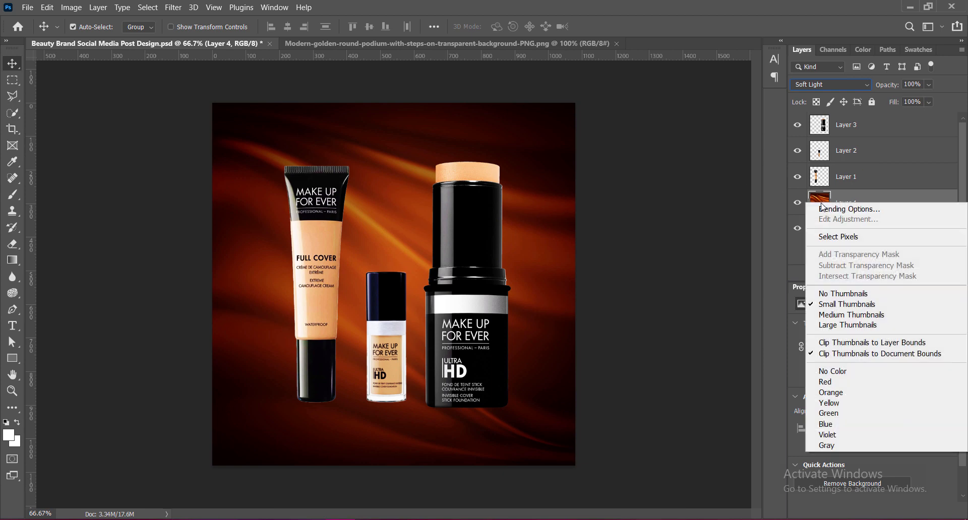
click(848, 207)
click(490, 129)
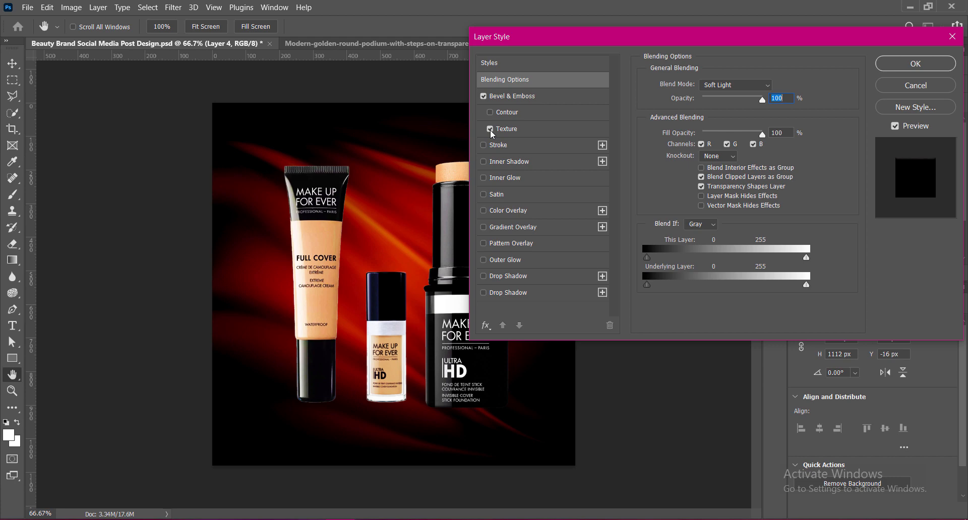
click(517, 129)
drag(723, 129, 666, 130)
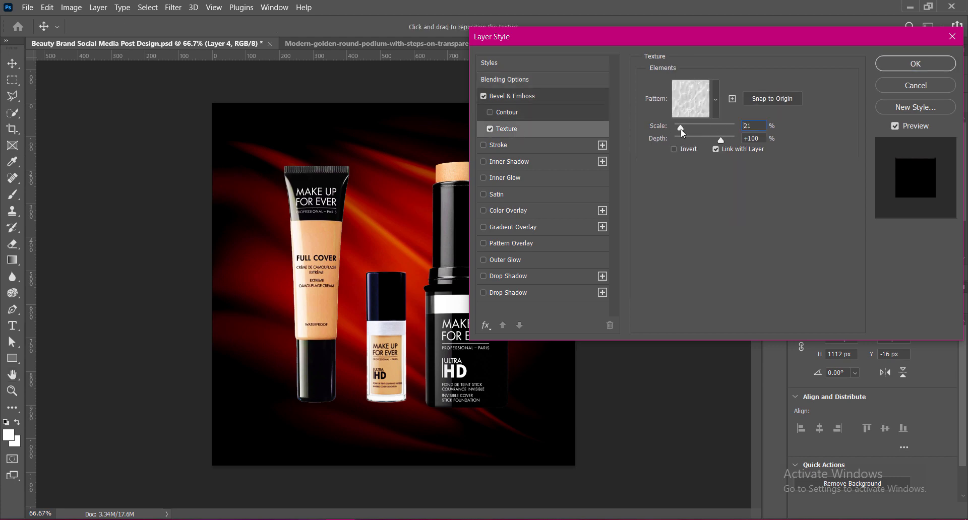
Set both the highlight mode and the shadow mode of Layer 4's bevel to Hard Light.
click(519, 96)
click(736, 252)
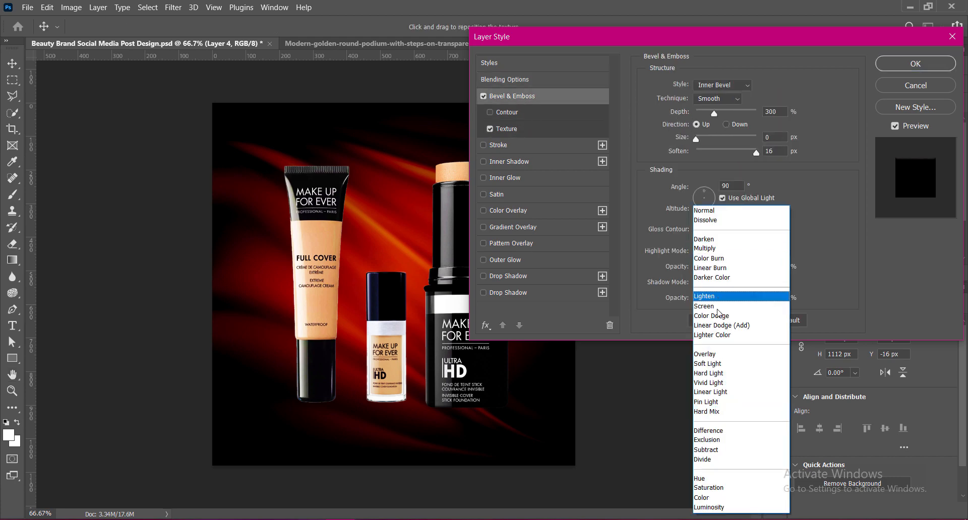
click(710, 373)
click(724, 283)
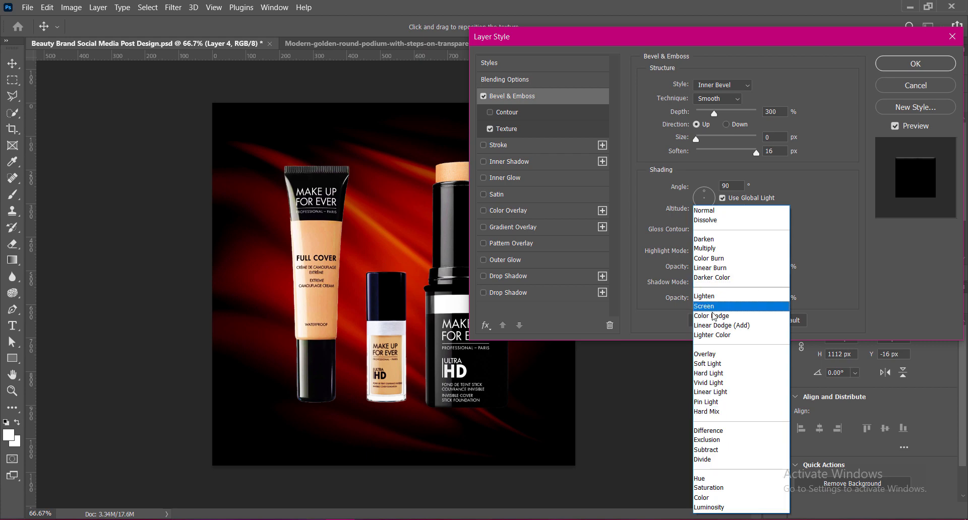
click(708, 374)
Point the bevel's direction down and give it a size of 9 px and a soften value of 6 px.
click(726, 124)
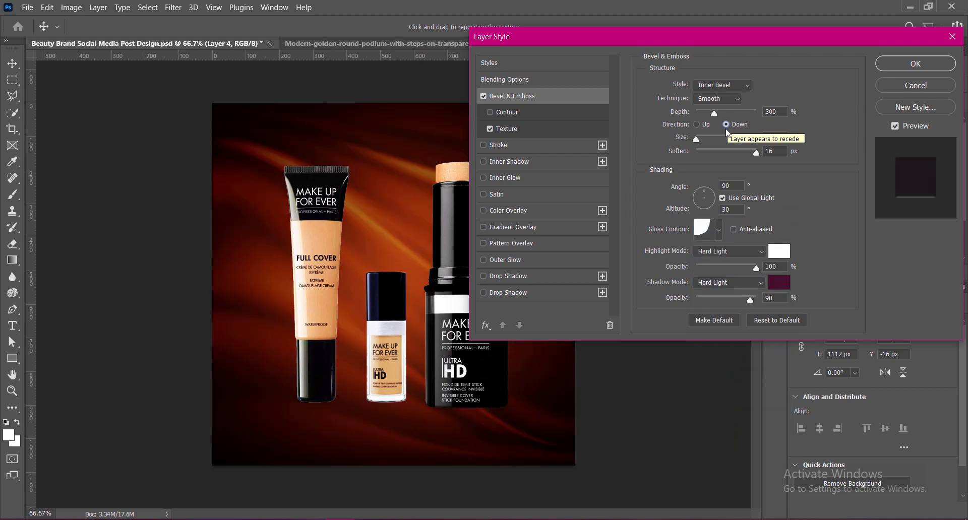
text(3)
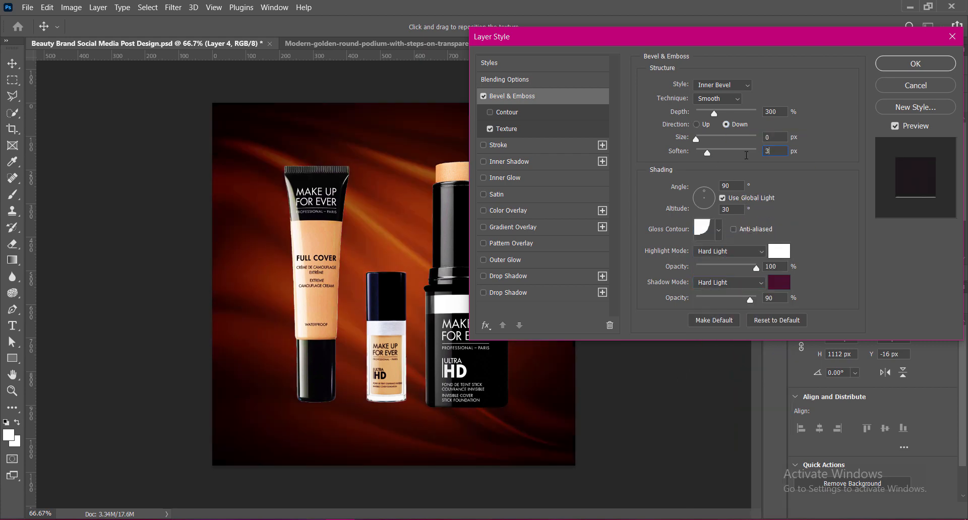
mouse_move(696, 139)
mouse_down()
mouse_move(727, 141)
mouse_move(695, 140)
mouse_up()
text(9)
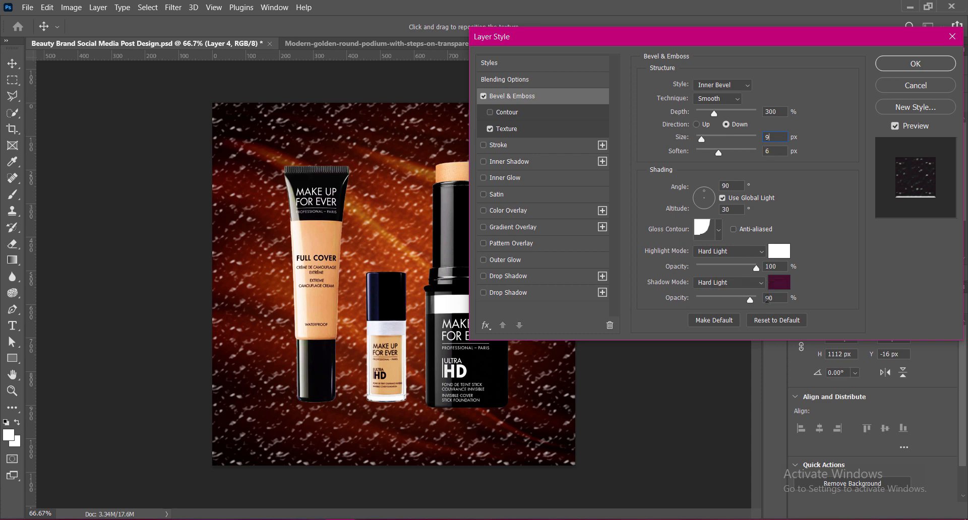
Set the depth of the bevel's texture to +38%.
click(523, 130)
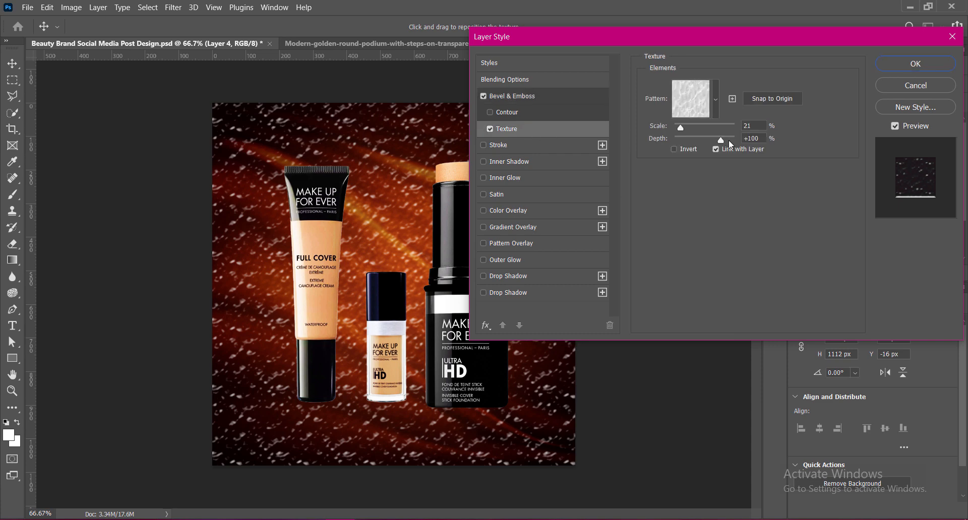
drag(724, 145, 712, 145)
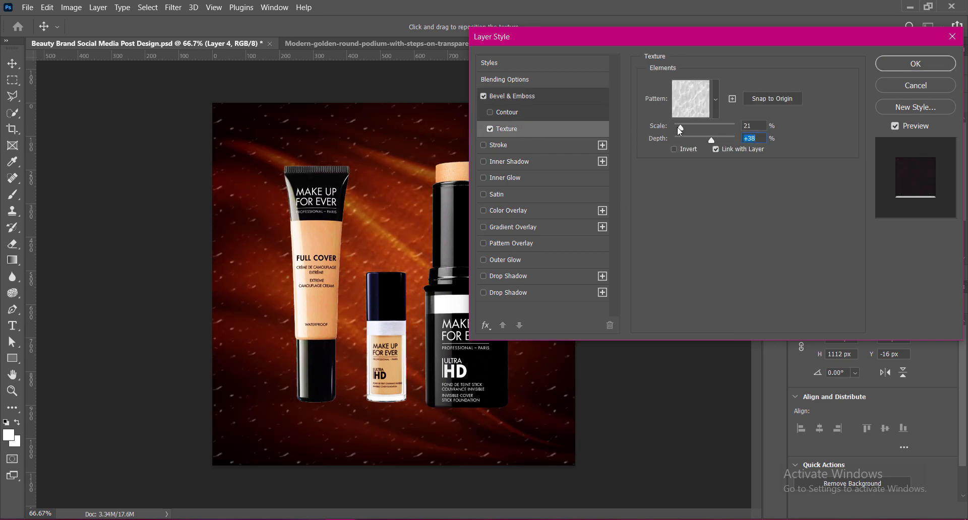
Try other patterns from the Water group for the bevel's texture.
click(716, 102)
click(636, 189)
click(684, 195)
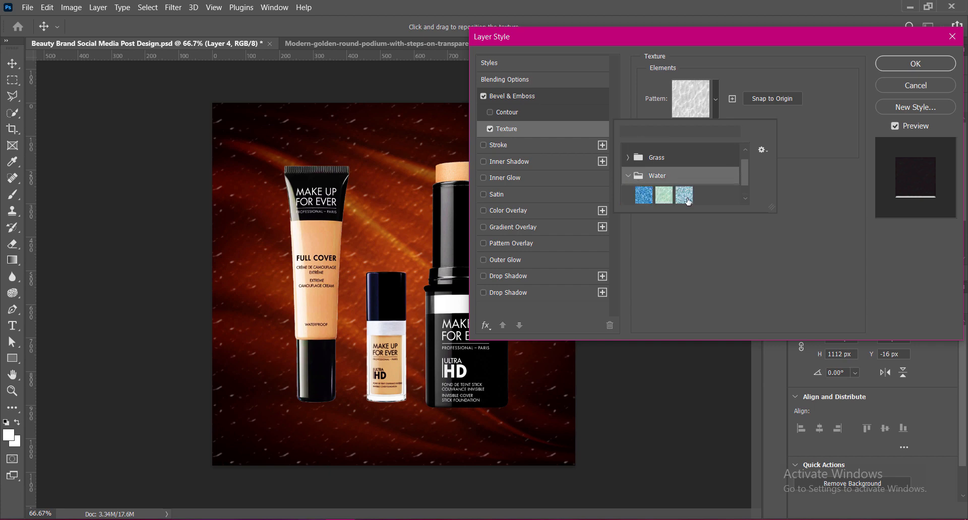
click(644, 195)
click(666, 196)
click(795, 199)
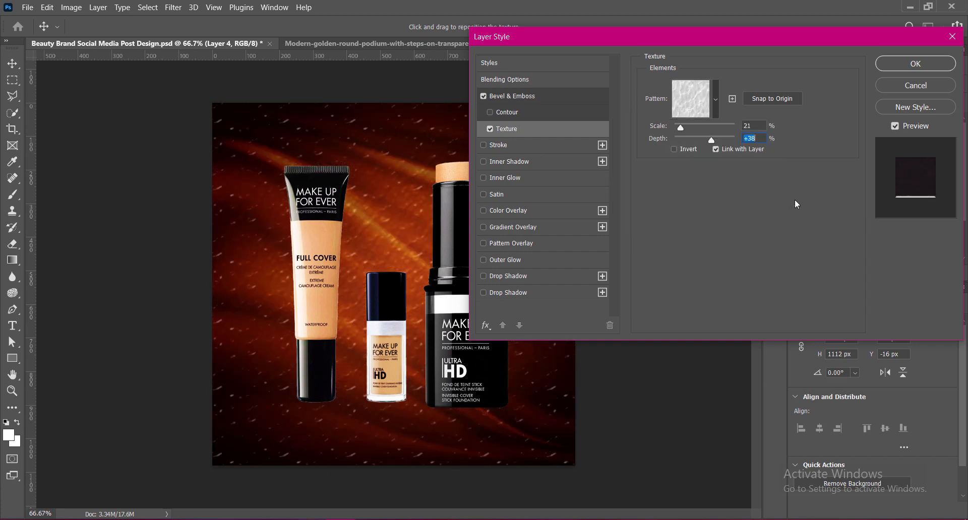
Invert the bevel's texture and set its depth to +39% and its scale to 12%.
click(673, 150)
mouse_move(712, 141)
mouse_down()
mouse_move(749, 141)
mouse_move(679, 142)
mouse_move(712, 142)
mouse_up()
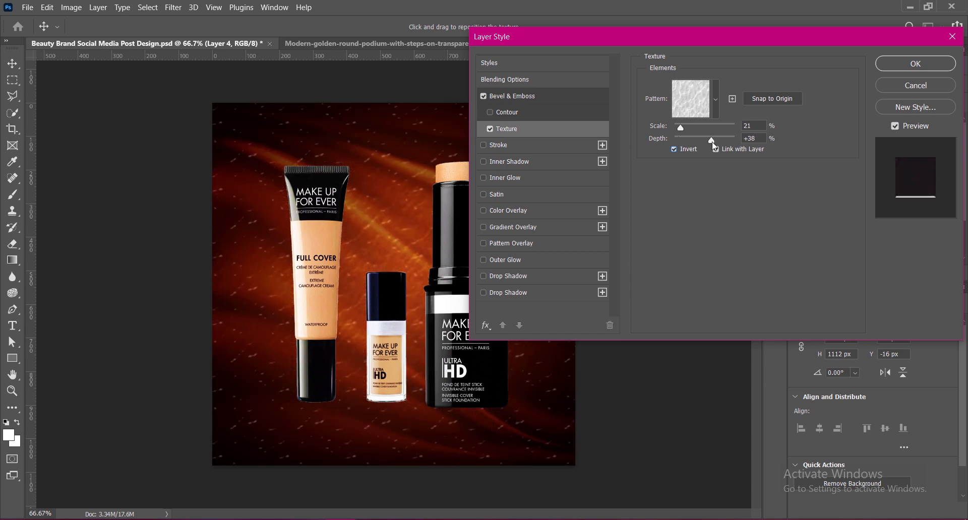
click(753, 138)
text(2133)
double_click(748, 126)
text(12)
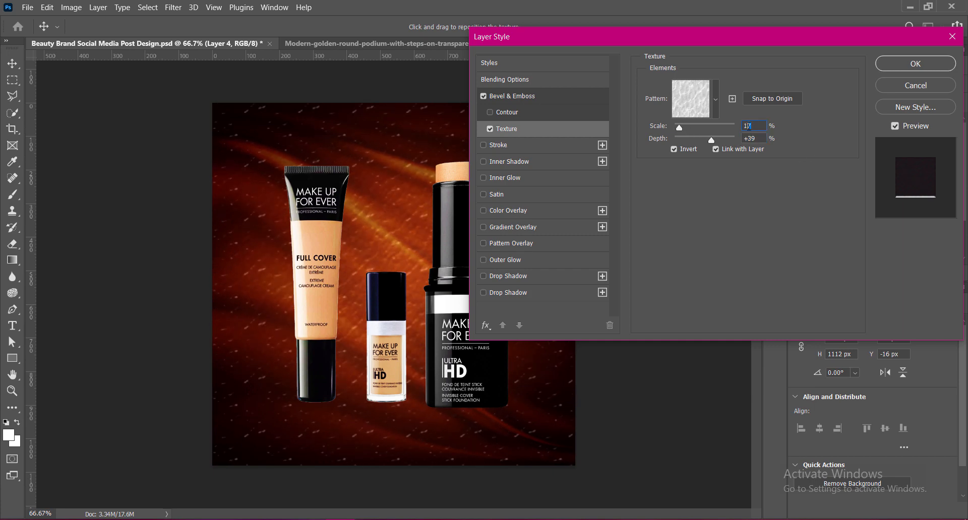
Set the opacity of the bevel's shadow mode to 36%.
click(512, 96)
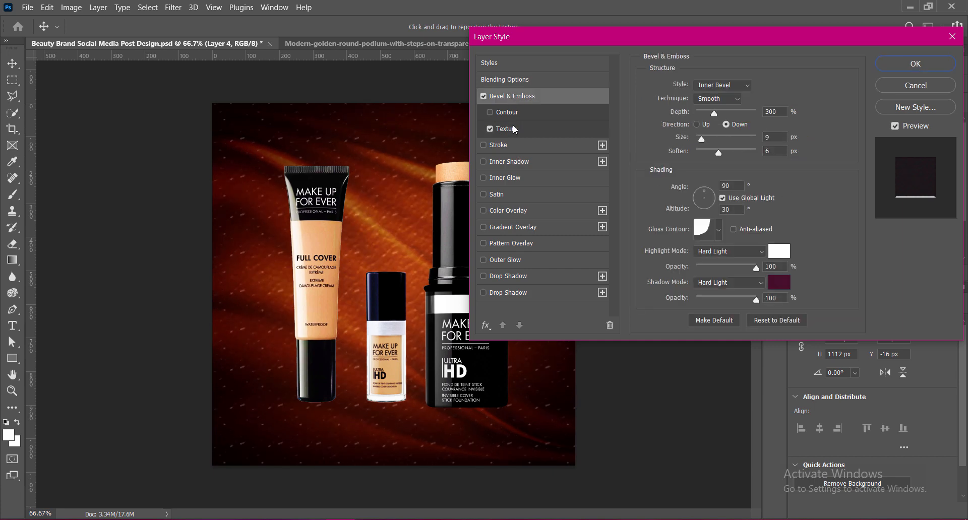
drag(751, 296, 703, 299)
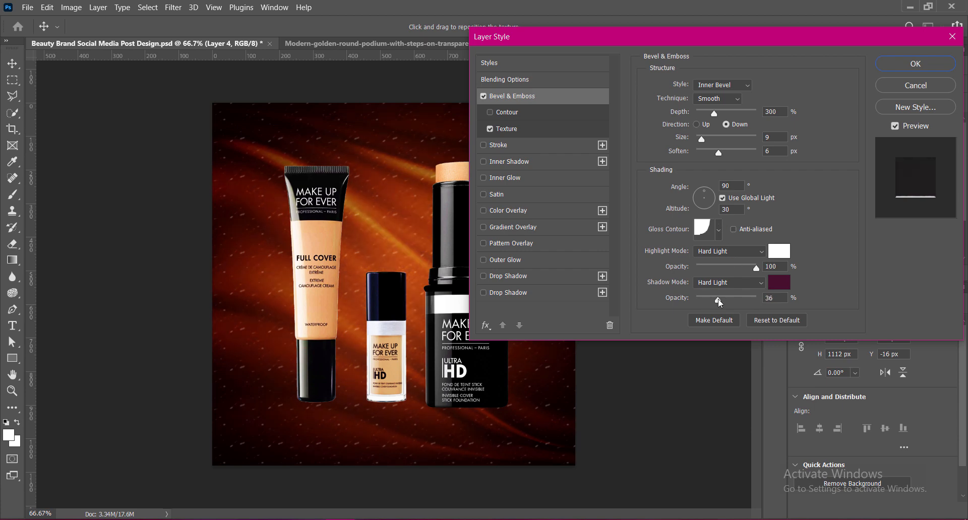
click(719, 300)
Try several other gloss contours for the bevel's shading and return to the original one.
click(718, 233)
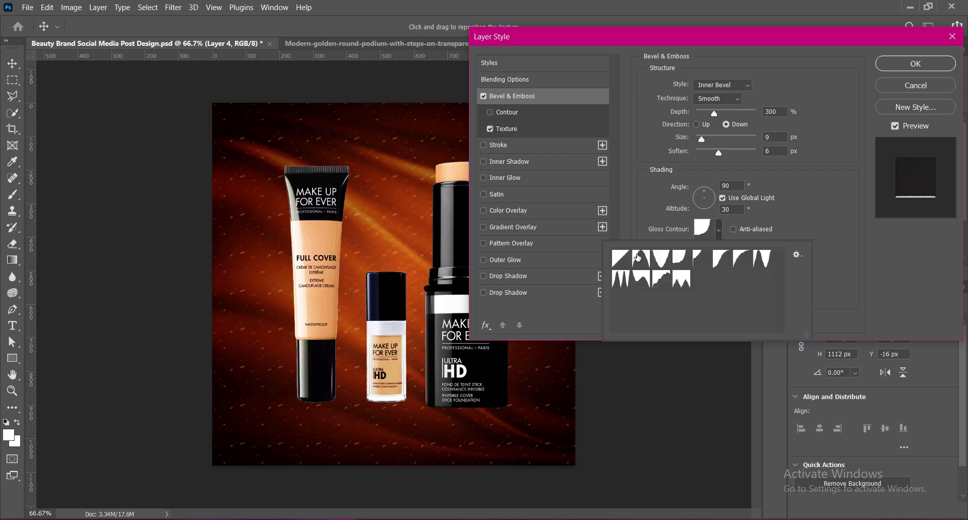
click(623, 280)
click(644, 280)
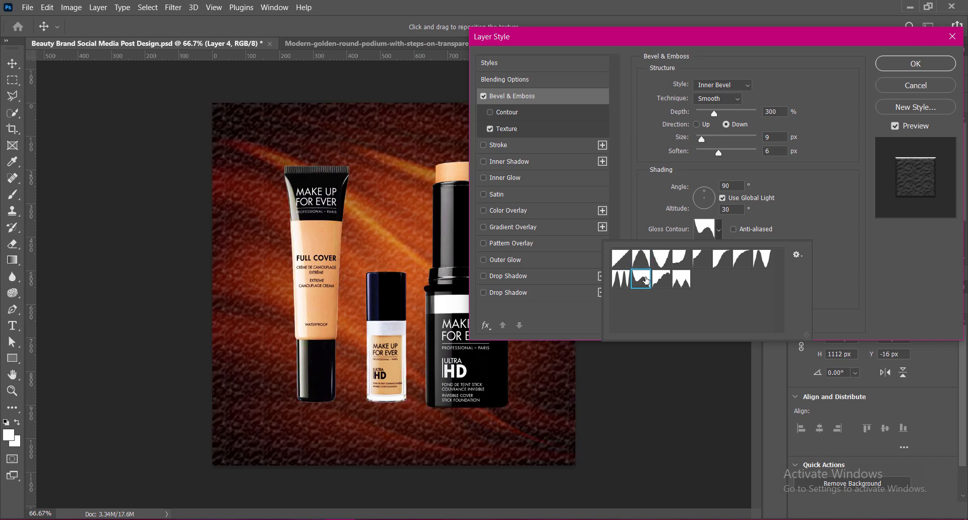
click(662, 281)
click(680, 280)
click(664, 262)
click(682, 261)
click(701, 260)
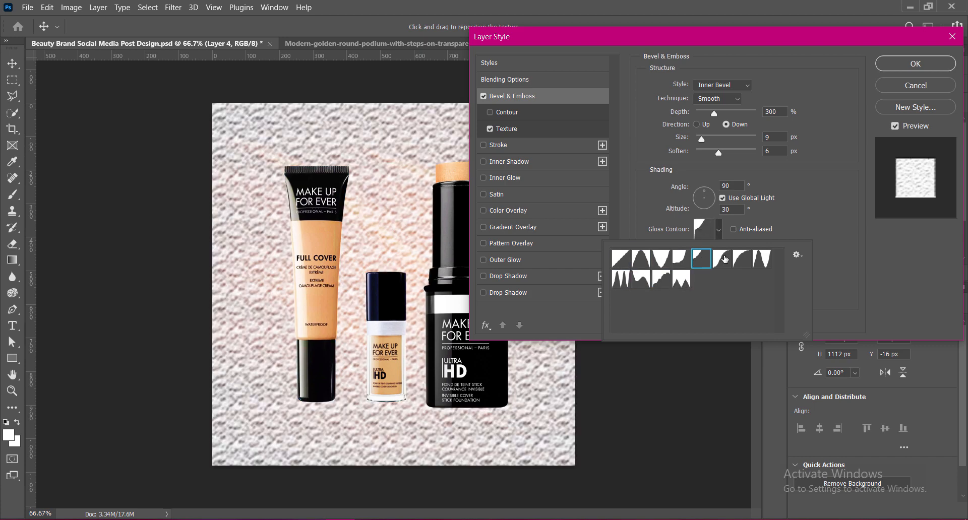
click(722, 261)
click(742, 260)
click(762, 261)
click(622, 281)
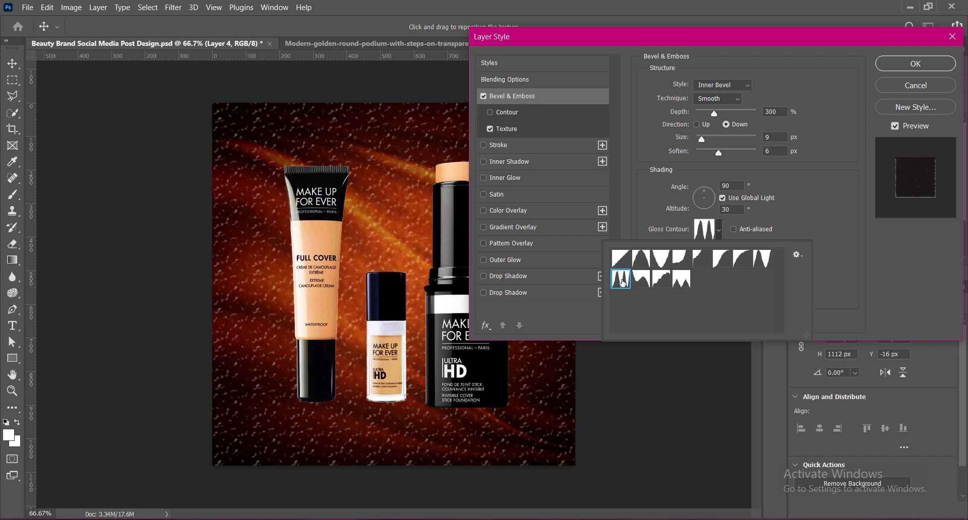
click(680, 260)
click(835, 258)
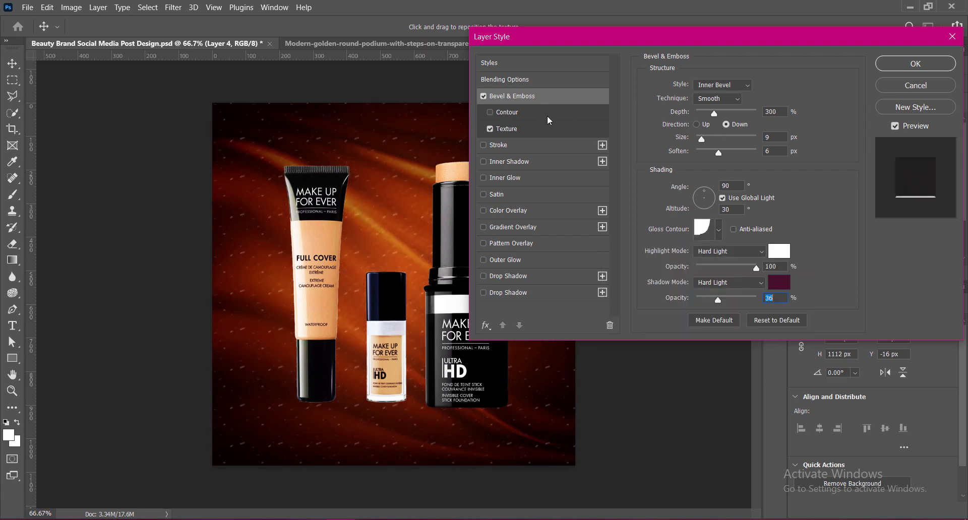
Set the depth of the bevel's texture to +75% and its scale to 21%, keeping it inverted.
click(534, 129)
drag(714, 139, 752, 142)
click(675, 150)
click(674, 150)
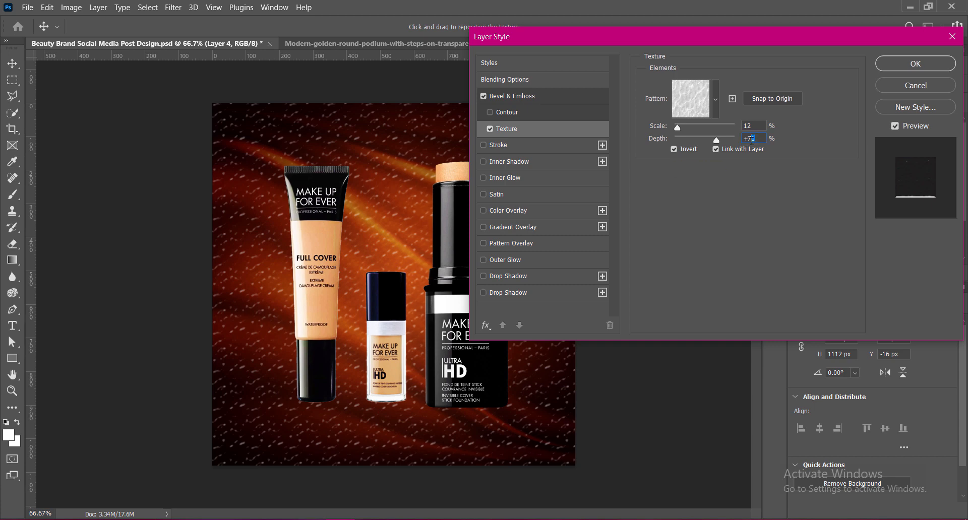
text(5)
drag(678, 127, 679, 128)
text(21)
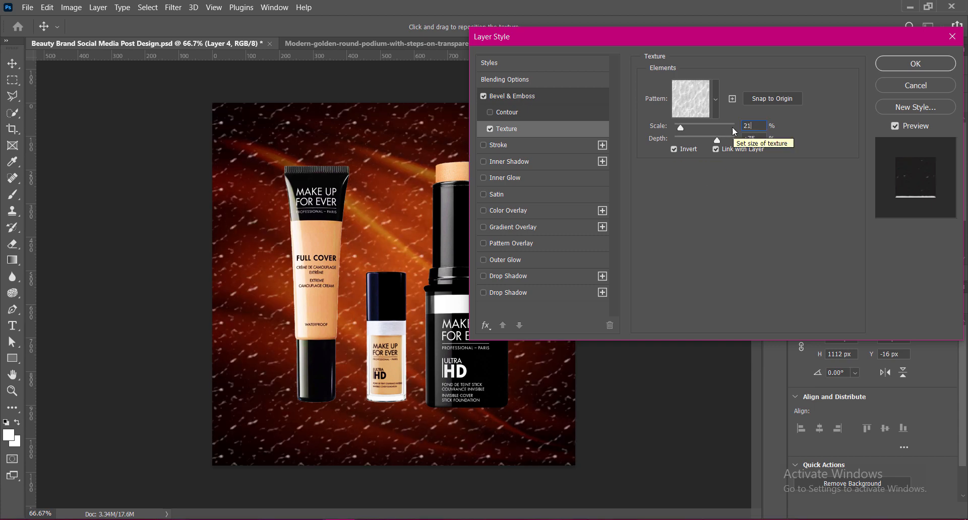
Change the bevel's highlight mode to Hard Mix, apply the layer style and save the document.
click(530, 96)
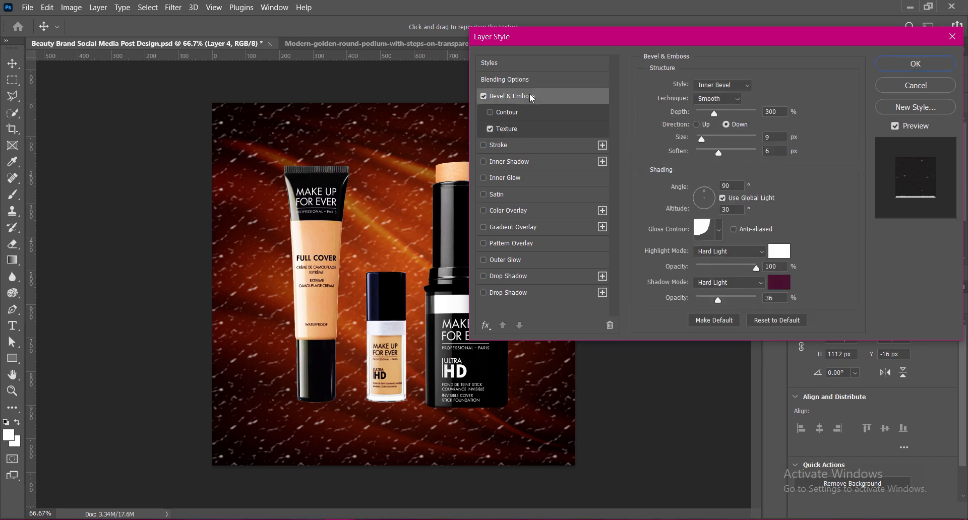
click(760, 251)
click(727, 222)
click(729, 251)
click(709, 418)
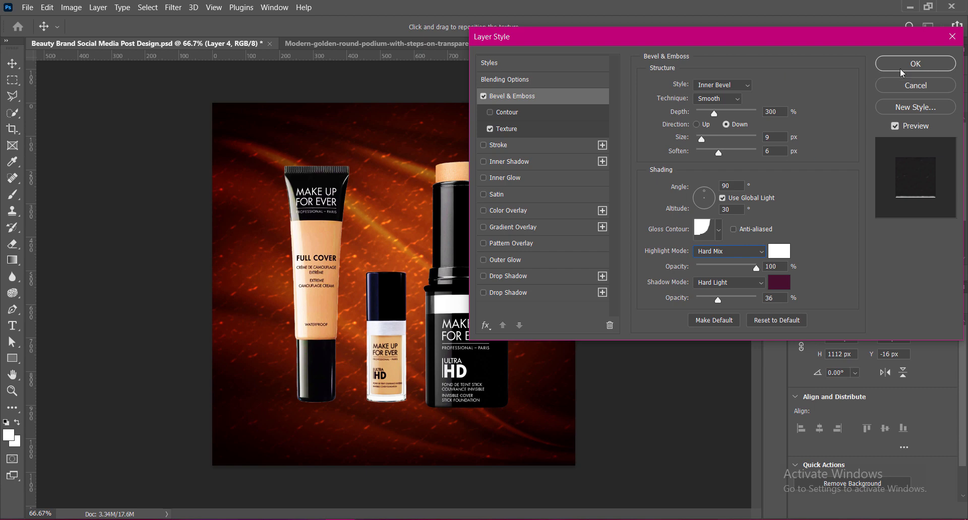
click(900, 68)
key(ctrl+s)
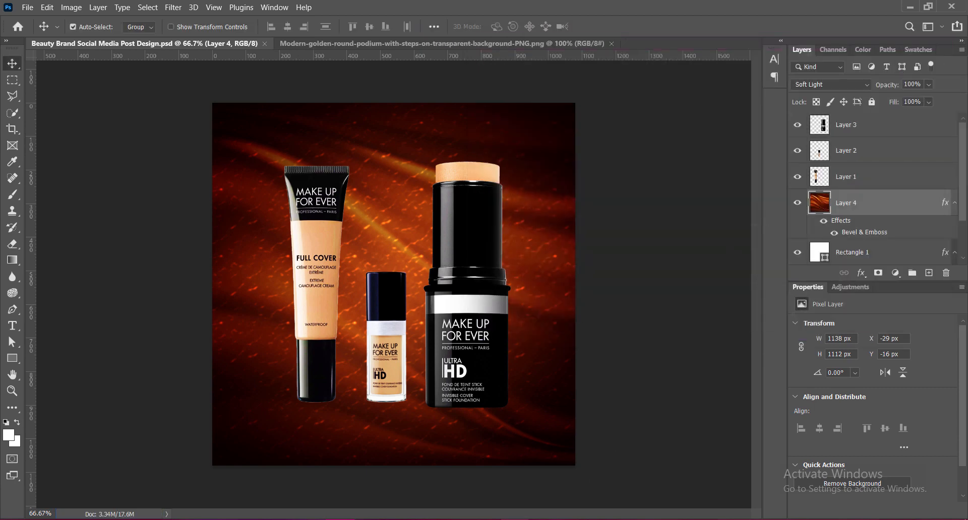
Set Layer 4's opacity to 66% and save the document.
drag(929, 86, 931, 110)
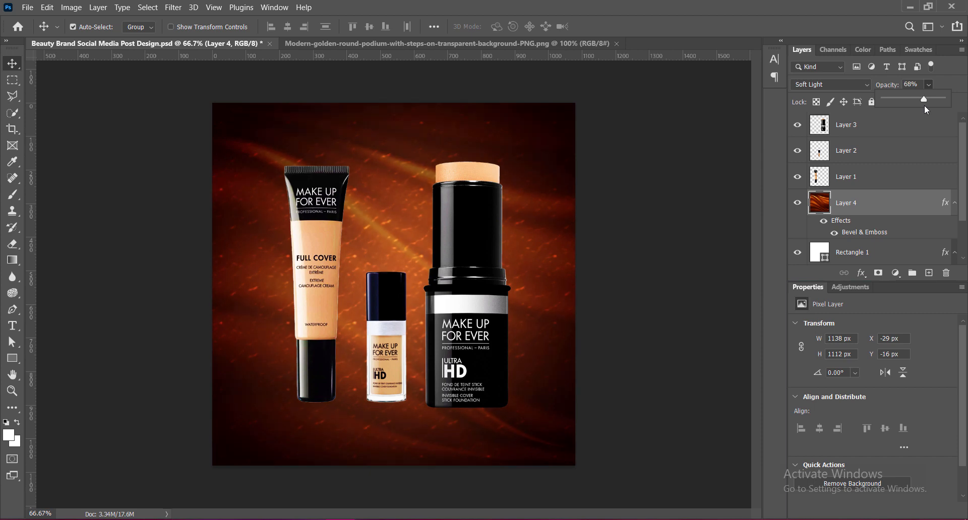
click(908, 84)
text(60)
key(BackSpace)
key(BackSpace)
text(51)
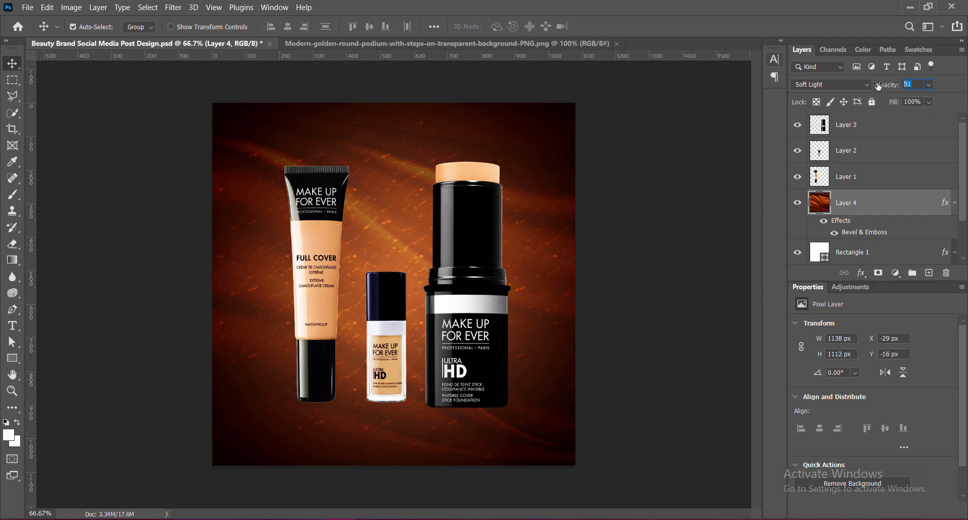
key(Return)
key(ctrl+s)
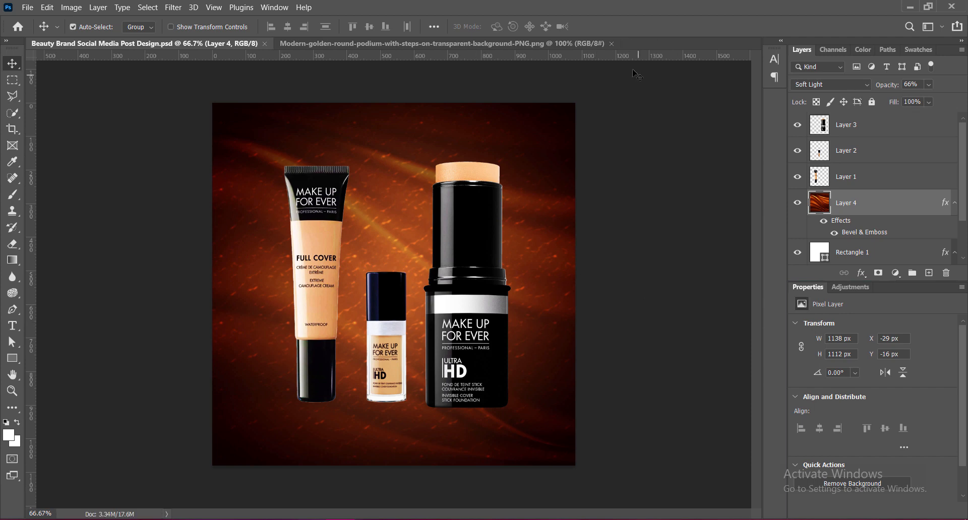
Close the podium image and shift the three makeup products slightly up and to the right on the canvas.
click(612, 44)
click(457, 328)
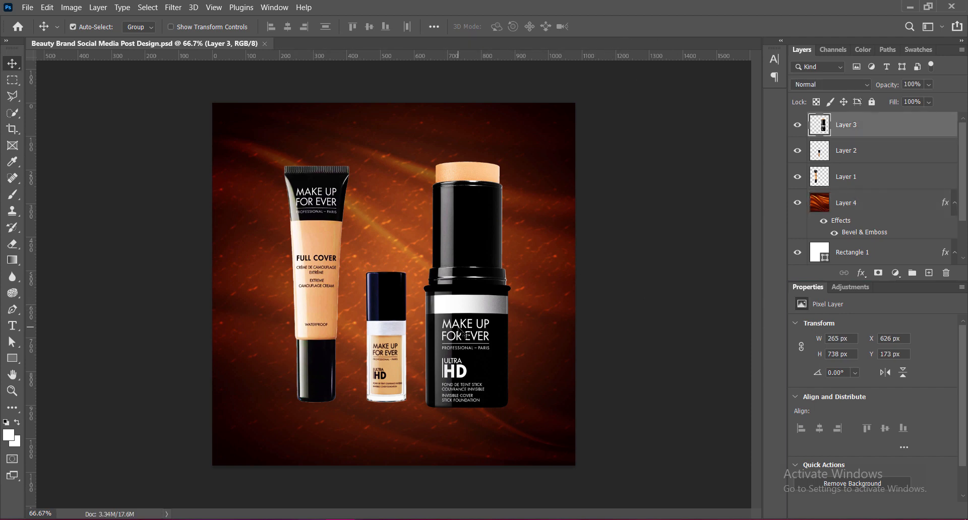
drag(321, 306, 329, 288)
drag(449, 315, 463, 291)
drag(385, 335, 400, 317)
drag(328, 313, 339, 314)
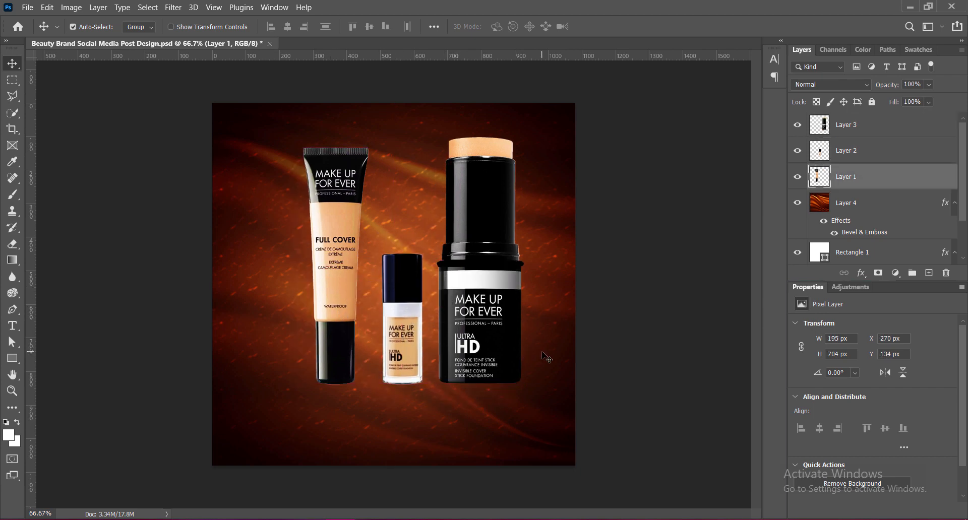
Paste the golden podium into the post design and raise its vibrance with a Vibrance adjustment.
key(ctrl+v)
click(71, 8)
mouse_move(136, 39)
click(212, 89)
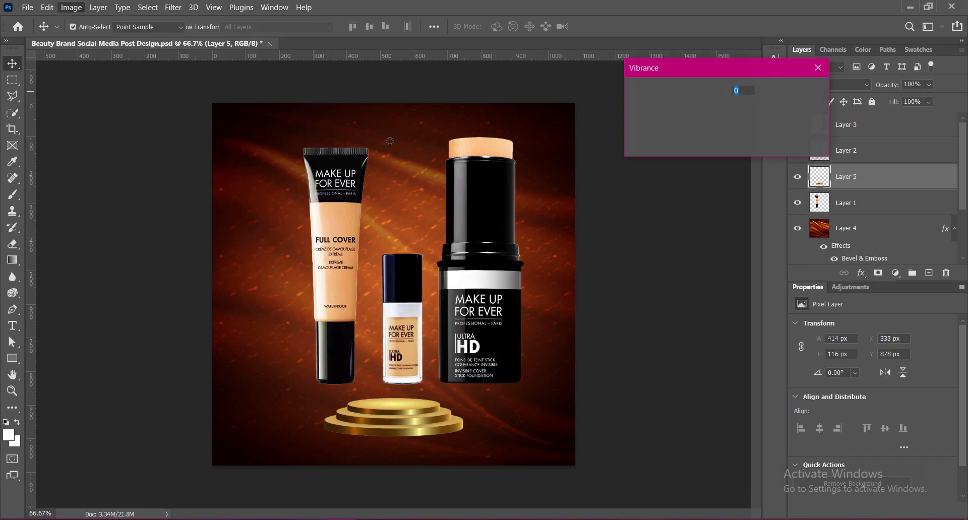
drag(696, 111, 807, 111)
click(789, 96)
Apply a Brightness/Contrast adjustment to the podium with brightness 15 and contrast 100.
click(71, 7)
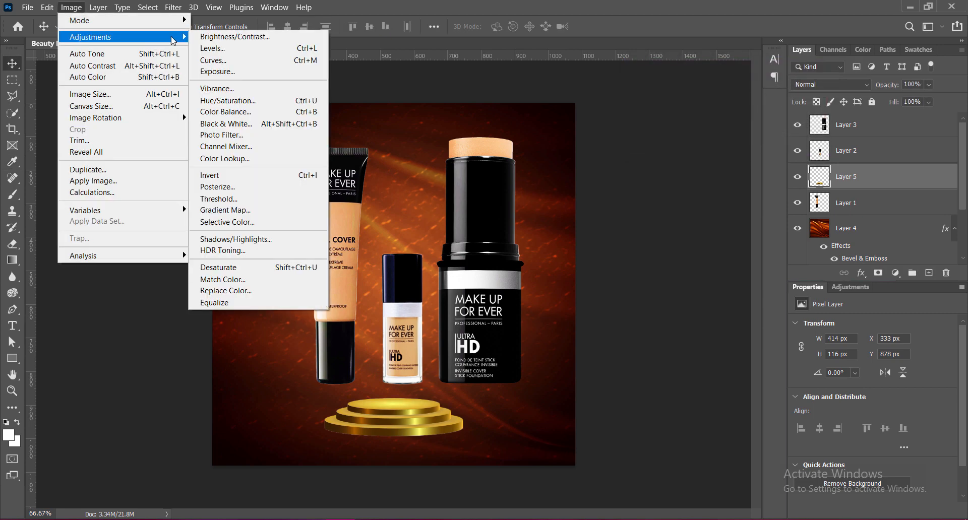
click(215, 32)
drag(668, 124, 735, 124)
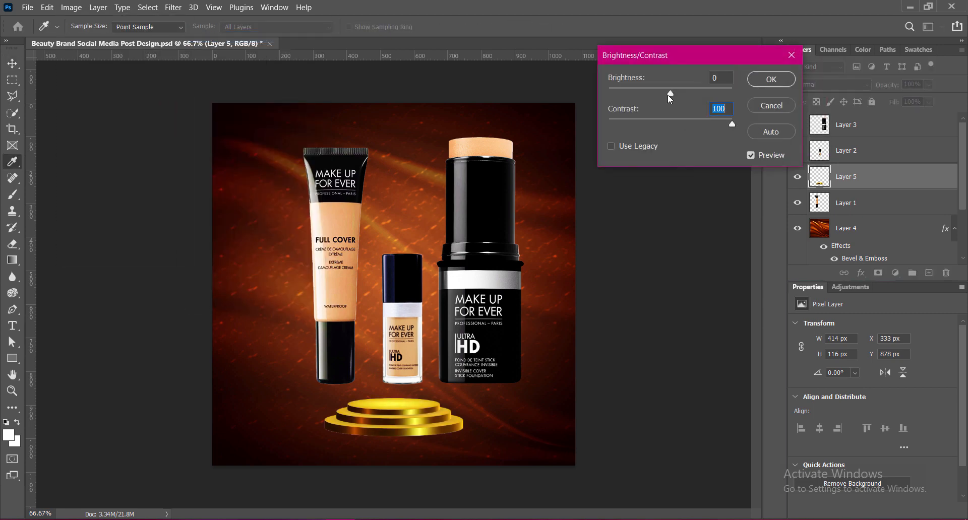
drag(679, 94, 713, 85)
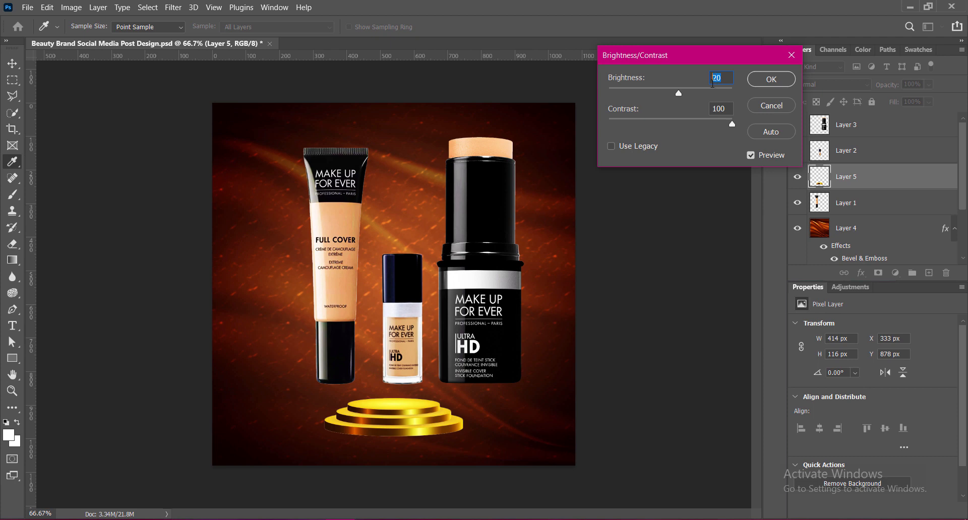
text(15)
click(772, 79)
Place the podium's Layer 5 below Layer 1 and move the three products higher on the canvas.
drag(854, 177, 858, 225)
drag(477, 311, 496, 278)
drag(406, 307, 425, 272)
drag(341, 284, 360, 245)
Enlarge the podium to about 913 × 256 px across the lower part of the canvas.
click(393, 407)
key(ctrl+t)
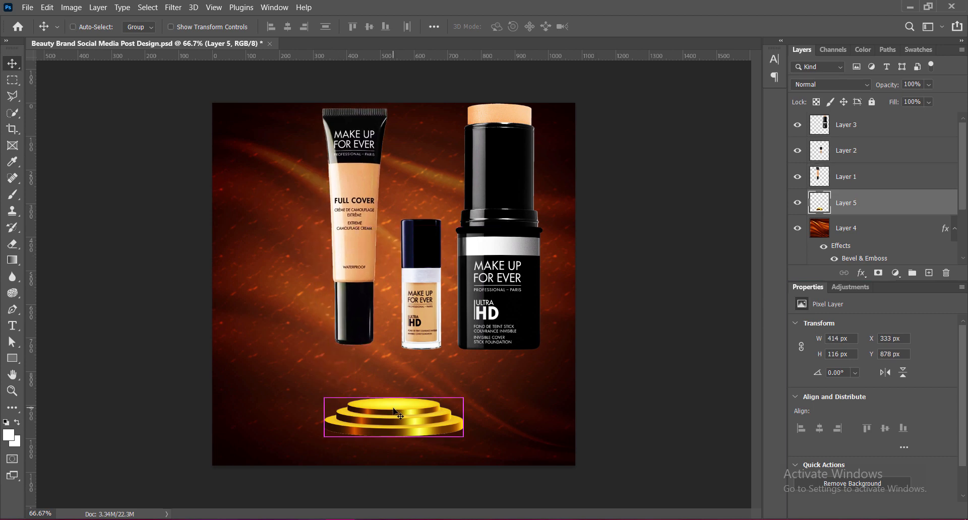
drag(393, 399, 395, 357)
key(Return)
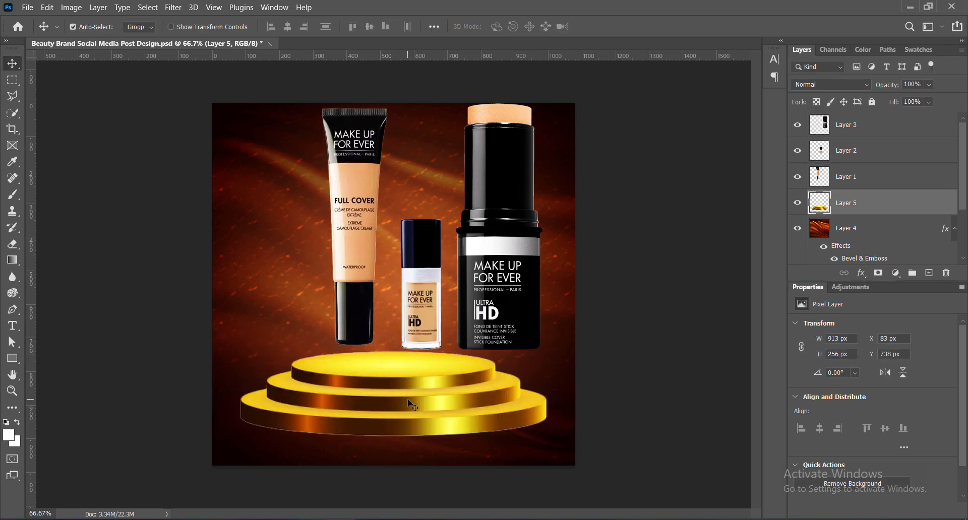
Scale the Full Cover tube down to about 81% and stand it on the podium's top tier.
drag(373, 291, 373, 309)
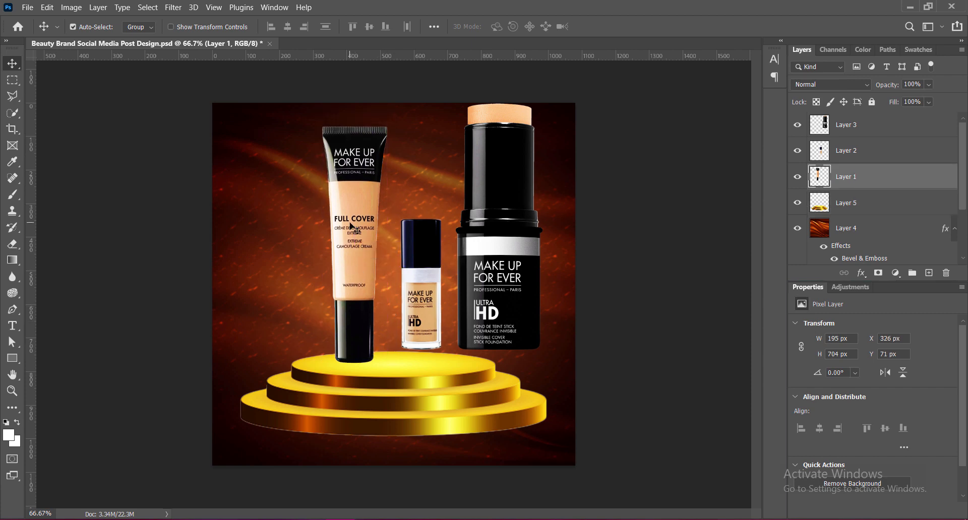
key(ctrl+t)
drag(355, 126, 354, 171)
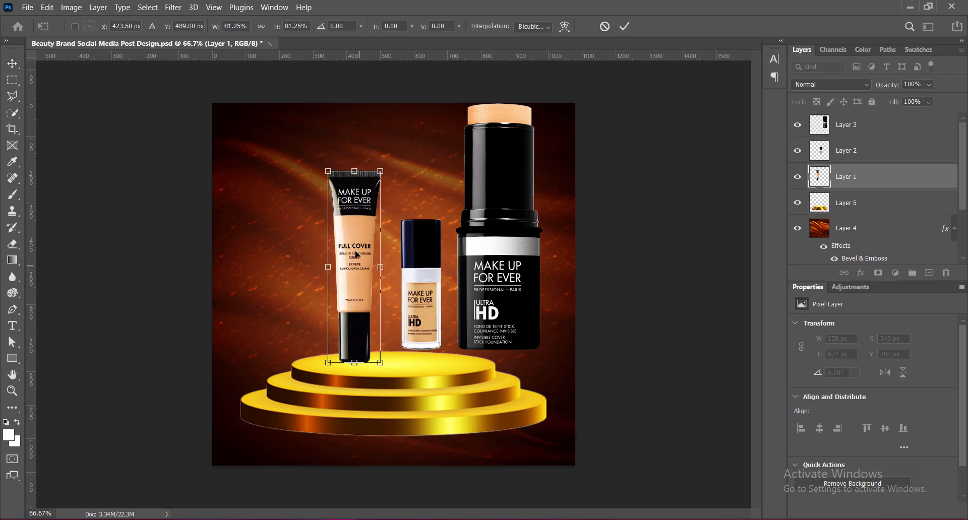
key(Return)
drag(362, 289, 352, 286)
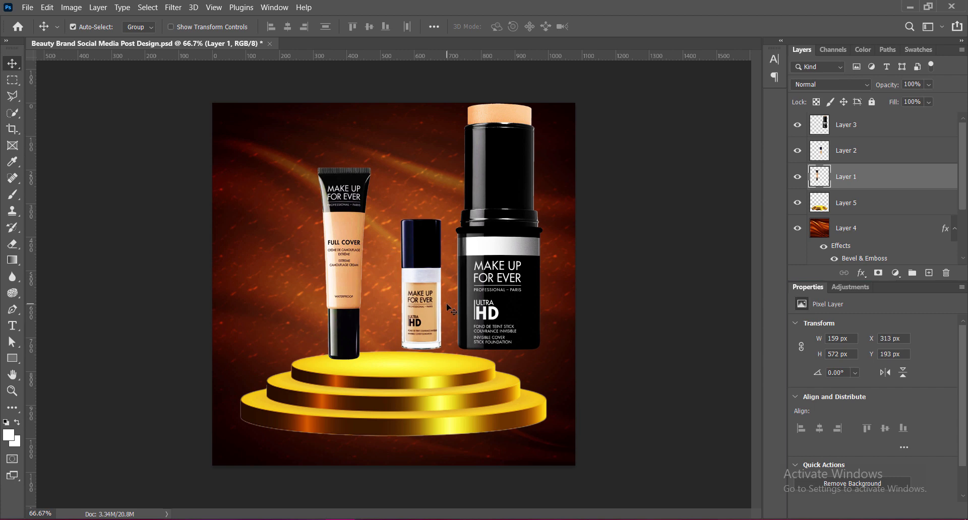
Move the small bottle onto the podium beside the tube and scale the foundation stick down to about 174 × 486 px.
click(426, 285)
drag(426, 285, 388, 307)
click(497, 151)
key(ctrl+t)
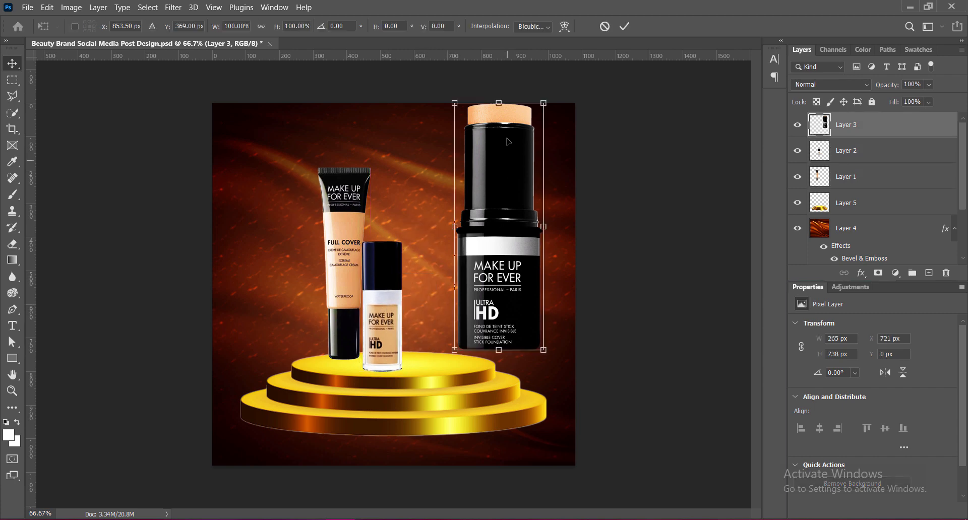
drag(499, 104, 504, 193)
key(Return)
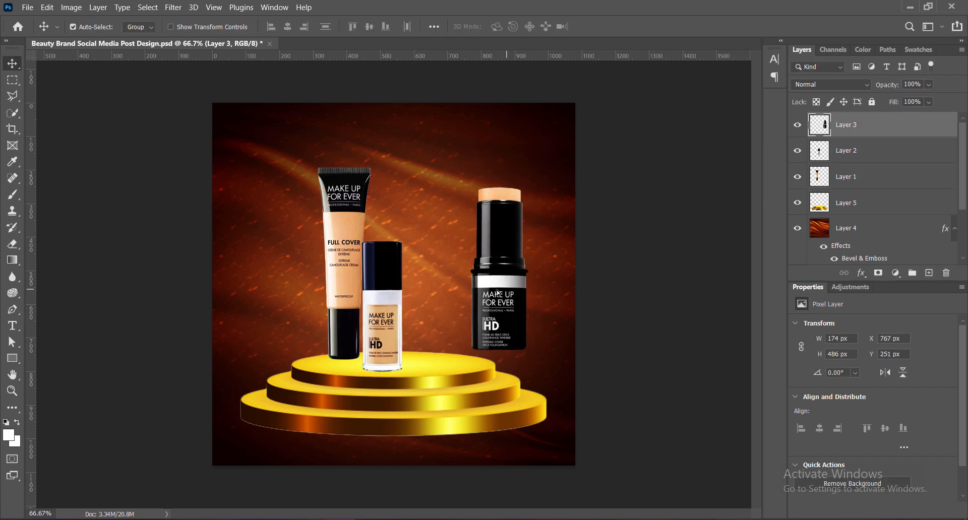
Arrange the three products close together on the podium's top tier, with the foundation stick to the right of the bottle.
drag(443, 335, 393, 344)
drag(335, 292, 347, 299)
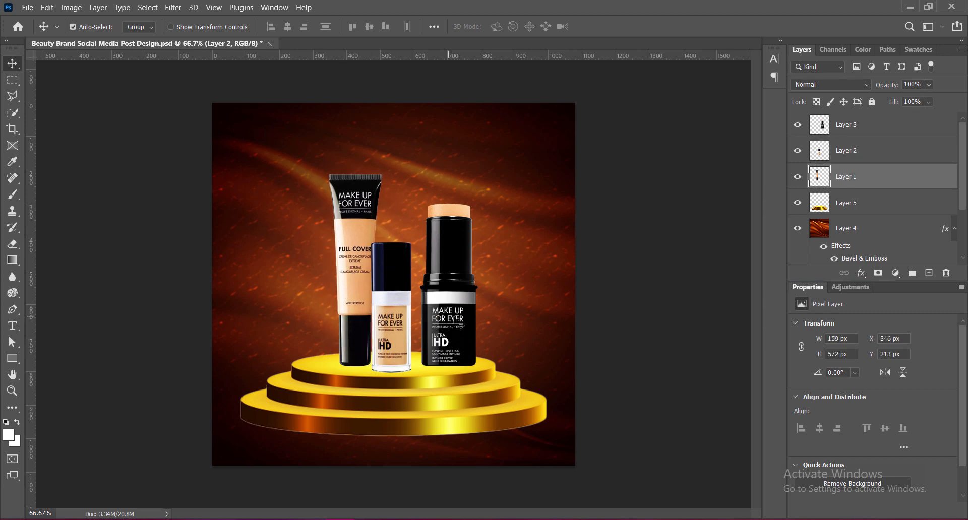
drag(457, 313, 449, 316)
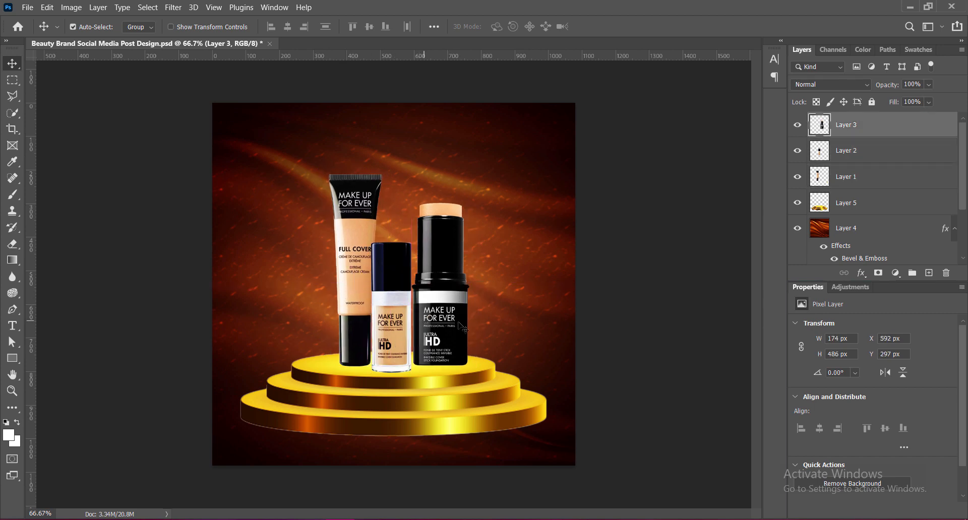
Enlarge the Full Cover tube to about 164 × 591 px and nudge the small bottle slightly down and to the left.
click(358, 263)
key(ctrl+t)
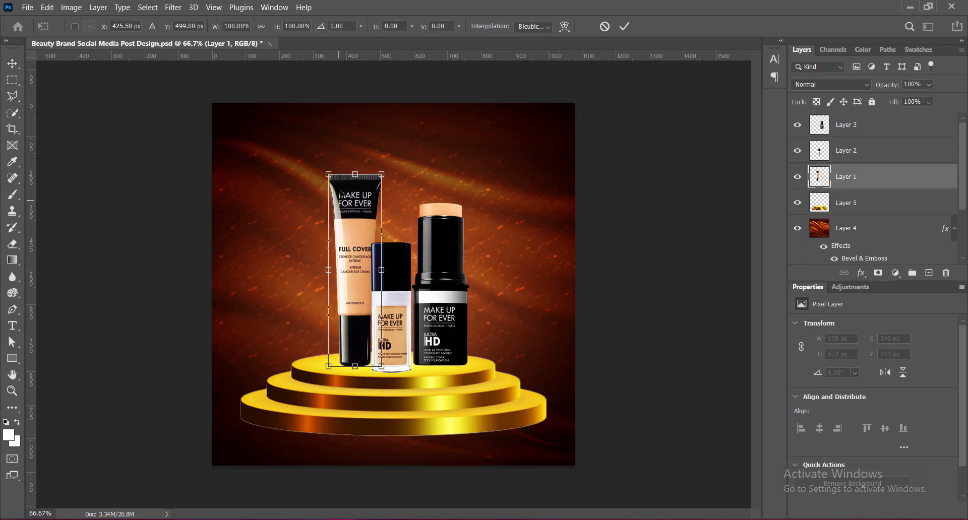
drag(328, 175, 328, 169)
key(Return)
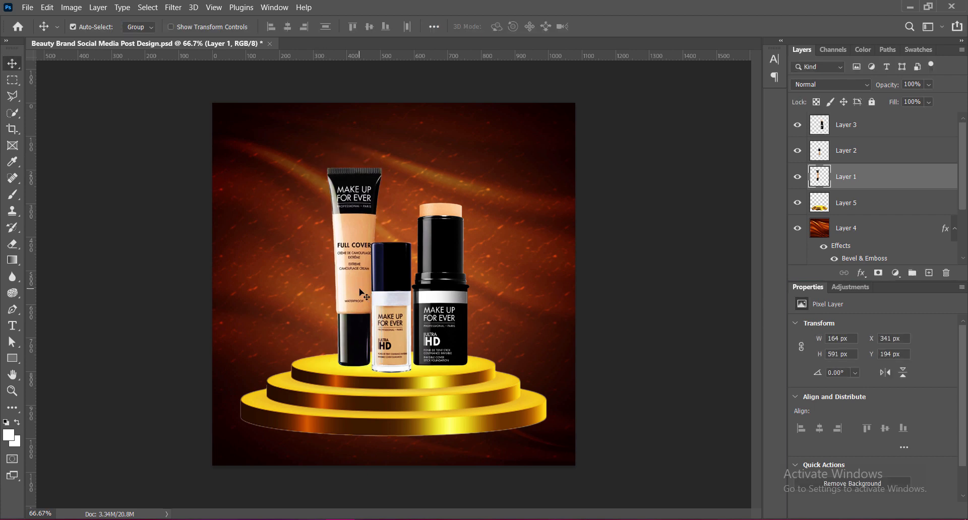
drag(395, 333, 391, 335)
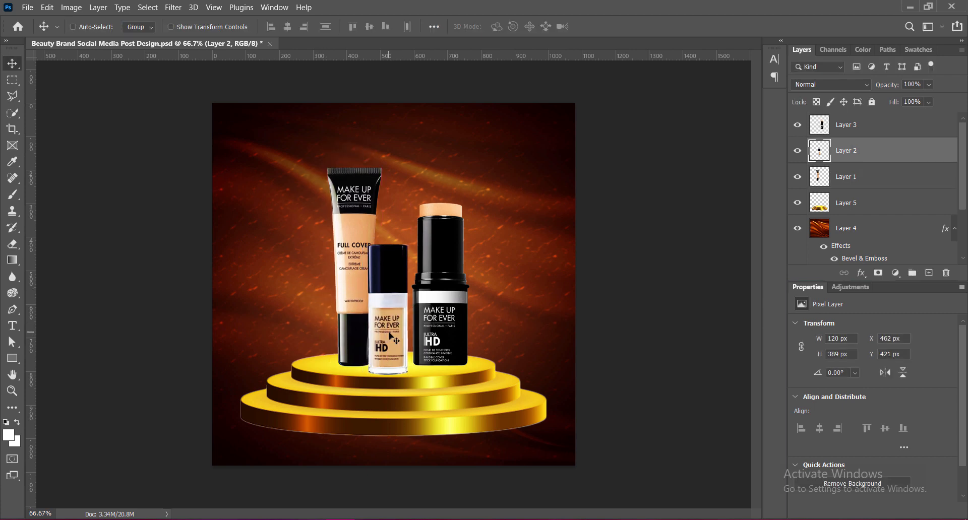
Enlarge the small bottle on the podium to about 126 × 409 px.
key(ctrl+t)
drag(387, 246, 388, 239)
key(Return)
Place the foundation stick's layer behind the small bottle's layer and shift the stick left until it tucks behind the bottle.
drag(443, 325, 439, 325)
drag(855, 129, 855, 164)
drag(446, 285, 440, 285)
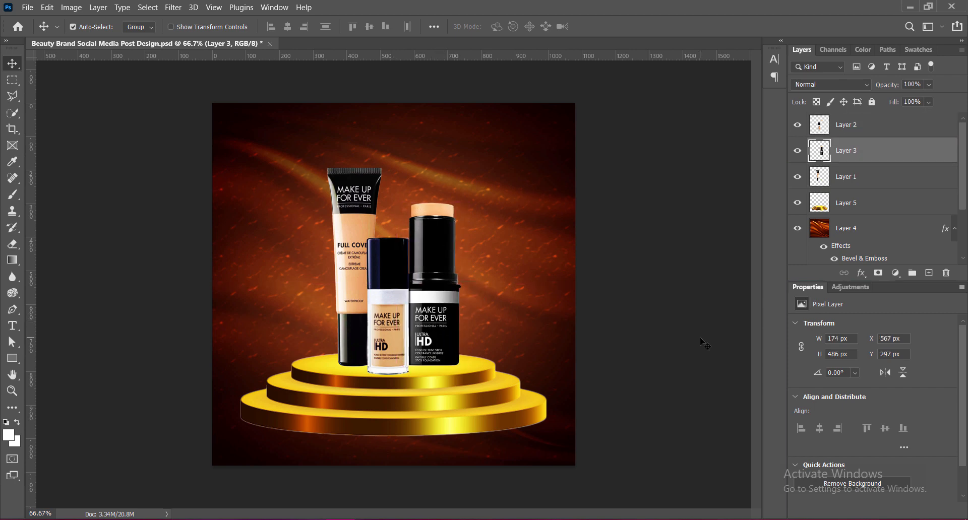
key(Left)
key(Left)
key(Left)
key(Left)
key(Left)
key(Left)
key(Left)
key(Left)
Nudge the foundation stick slightly down and left to about X 555, Y 302 px.
click(355, 297)
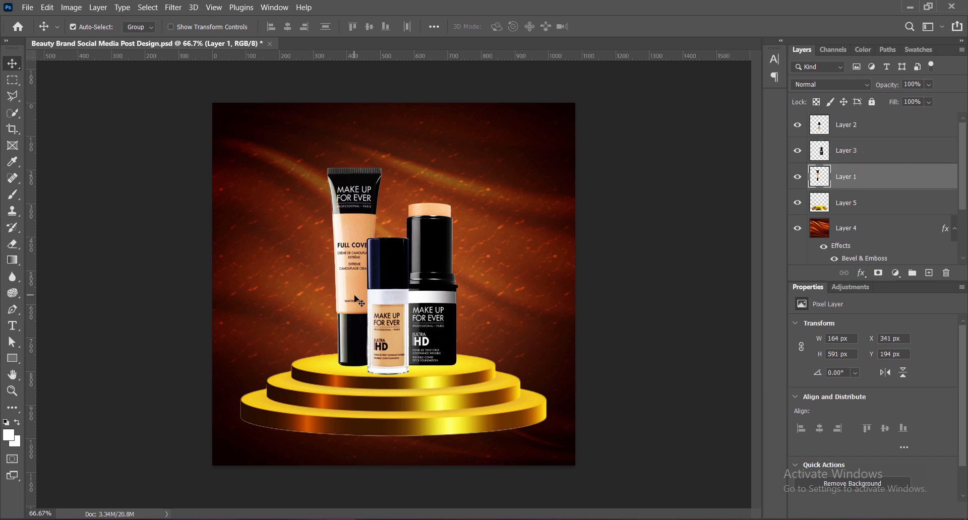
click(429, 334)
key(Down)
key(Down)
key(Down)
key(Down)
key(Left)
key(Left)
key(Left)
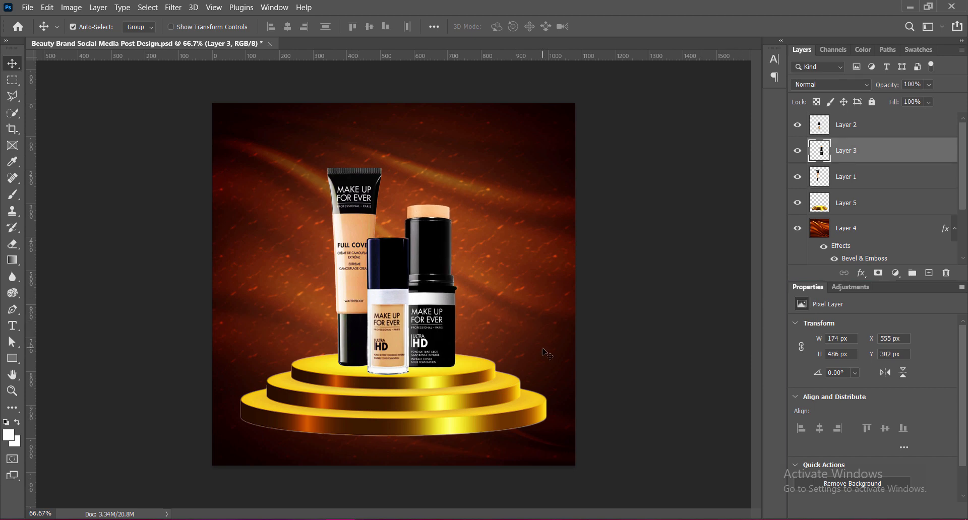
Nudge the Full Cover tube up behind the small bottle to about X 342, Y 166 px.
click(355, 277)
key(Left)
key(Left)
key(Left)
key(Left)
key(Left)
key(Left)
key(Left)
key(Left)
key(Left)
key(Left)
key(Left)
key(Left)
key(Left)
key(Left)
key(Left)
key(Left)
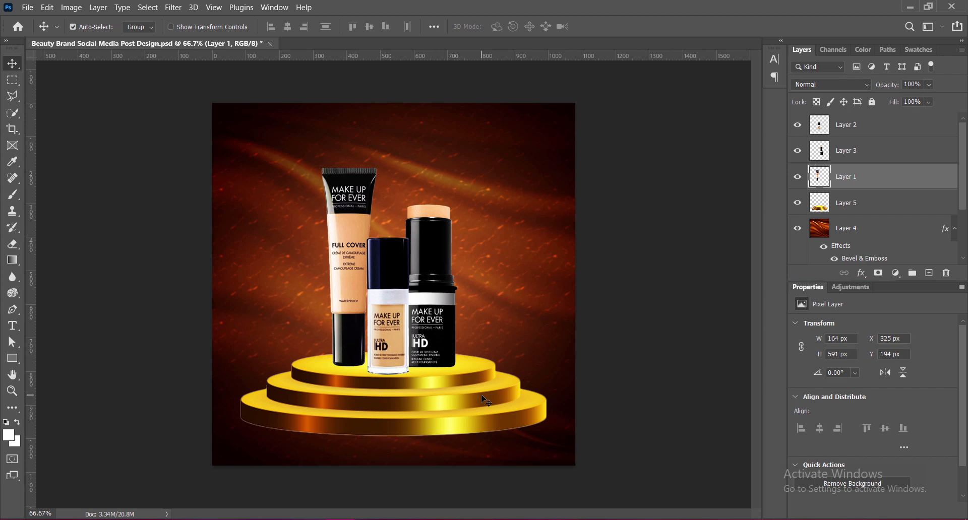
key(Up)
key(Up)
key(Up)
key(Up)
key(Up)
key(Up)
key(Up)
key(Up)
key(Up)
key(Up)
key(Right)
key(Right)
key(Right)
key(Right)
key(Right)
key(Right)
key(Right)
key(Up)
key(Up)
key(Up)
key(Up)
key(Up)
key(Up)
key(Up)
key(Up)
key(Up)
key(Up)
key(Up)
key(Up)
key(Up)
key(Up)
key(Up)
key(Up)
key(Up)
key(Up)
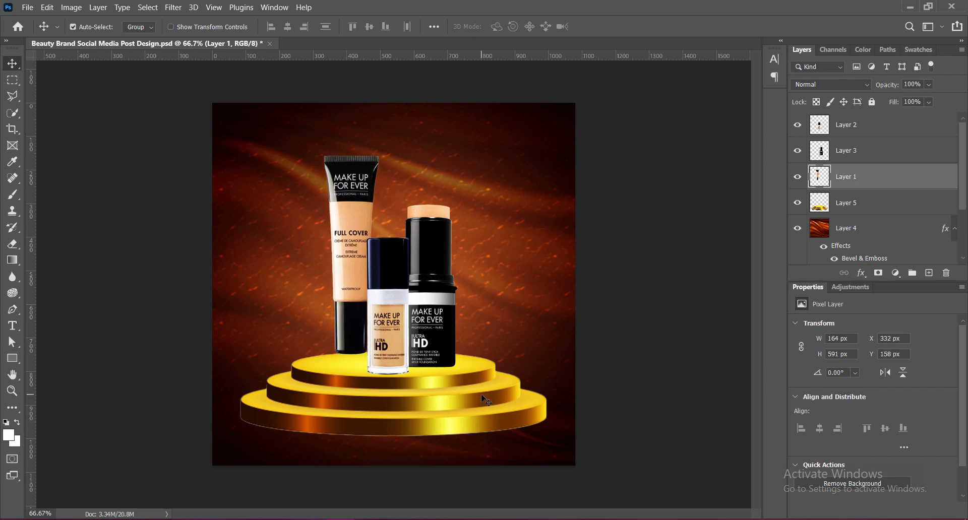
key(Right)
key(Right)
key(Right)
key(Right)
key(Right)
key(Right)
key(Up)
key(Up)
key(Up)
key(Up)
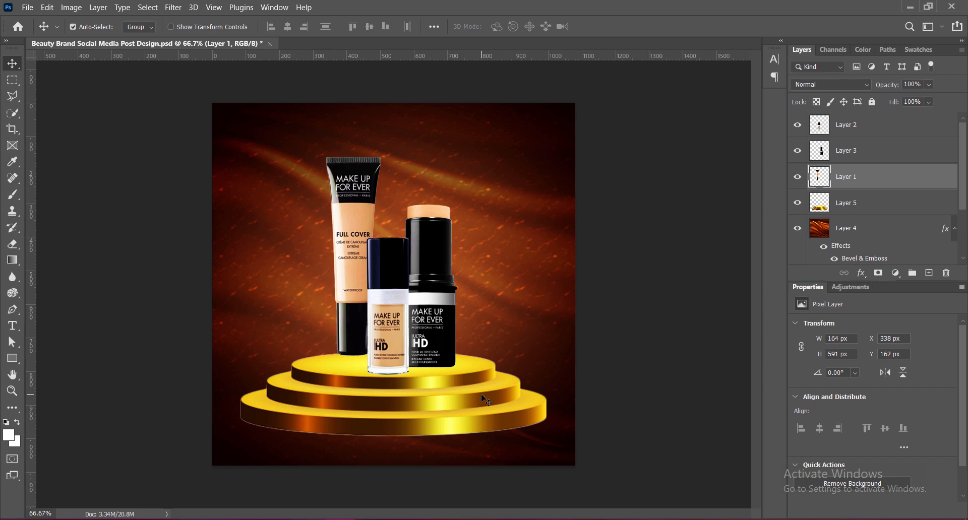
key(Right)
key(Right)
key(Right)
key(Right)
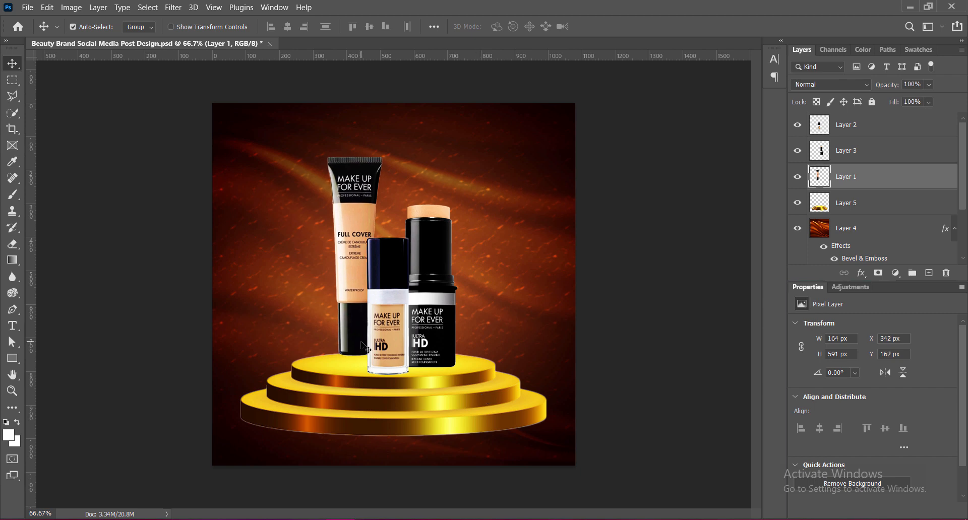
key(Down)
key(Down)
key(Down)
key(Down)
Nudge the small bottle slightly left, raise the foundation stick to about X 555, Y 294 px, and save the document.
click(387, 355)
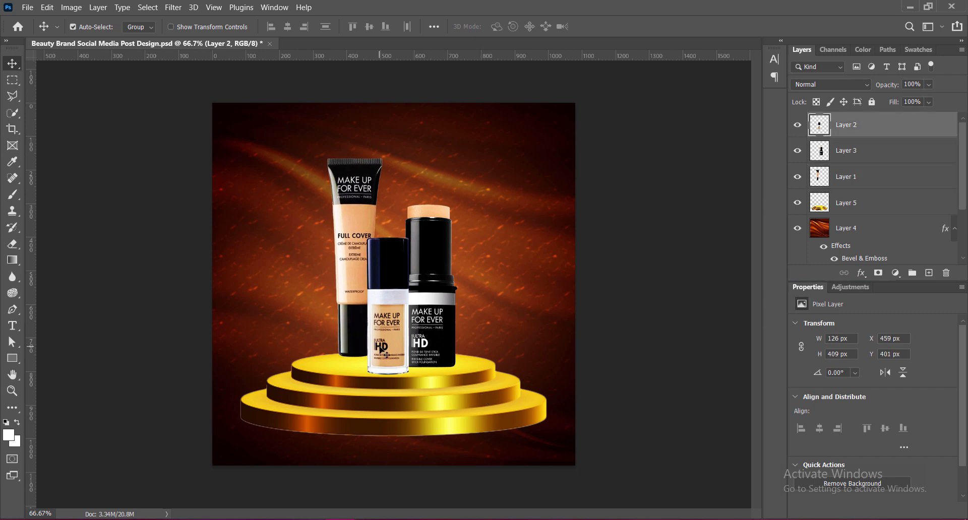
key(Left)
key(Left)
key(Left)
key(Left)
click(454, 361)
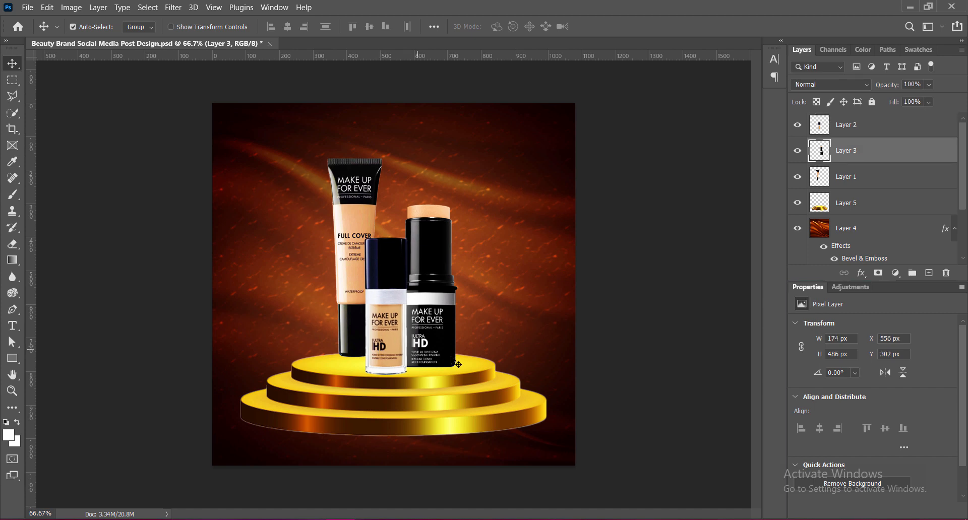
key(Left)
key(Left)
key(Left)
key(Left)
key(Left)
key(Left)
key(Left)
key(Left)
key(Left)
key(Left)
key(Left)
key(Left)
key(Right)
key(Right)
key(Right)
key(Right)
key(Right)
key(Right)
key(Right)
key(Right)
key(Right)
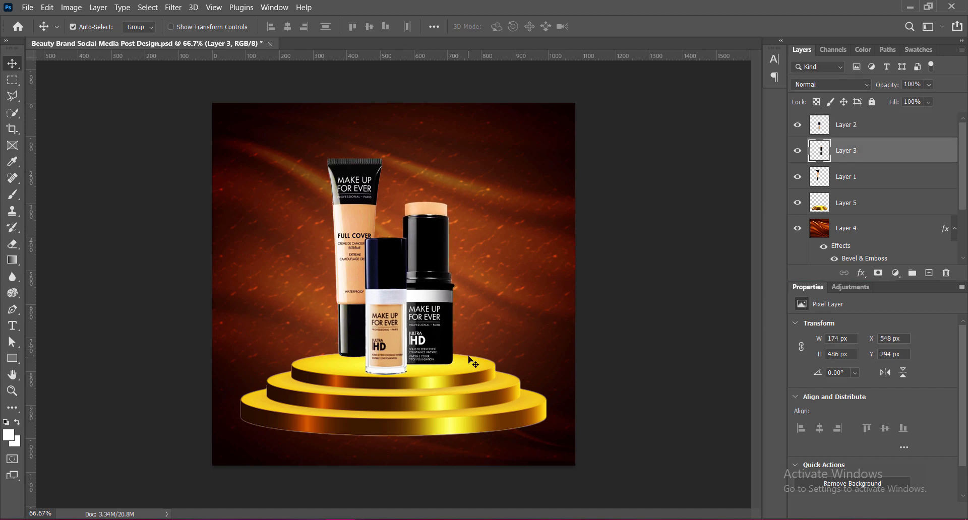
key(ctrl+s)
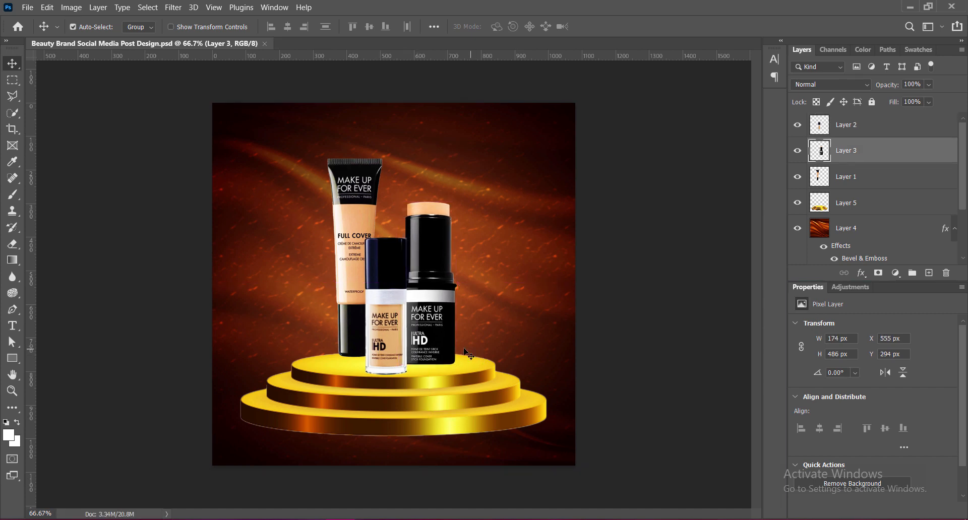
Rearrange the products with the small bottle on the left and the Full Cover tube in the centre, brought to the front.
shift+click(388, 322)
shift+click(356, 305)
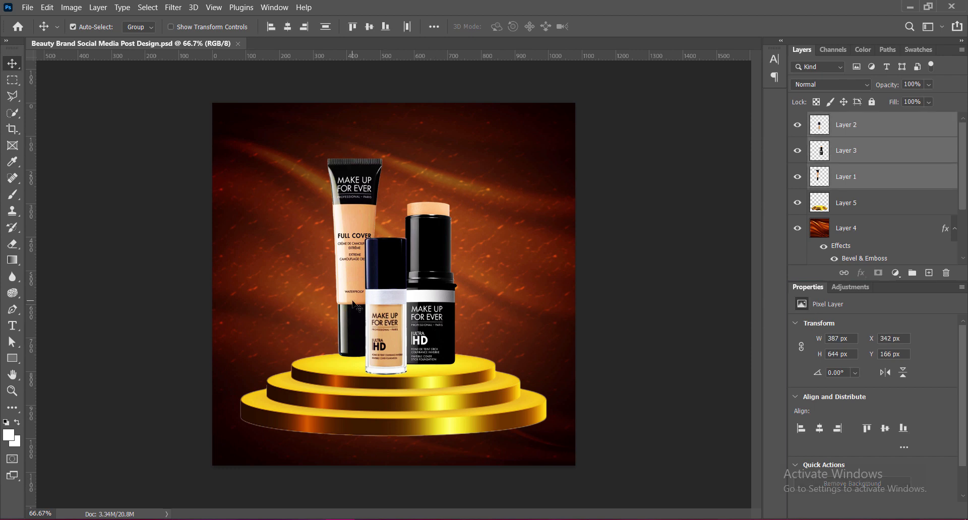
drag(386, 326, 314, 333)
click(608, 326)
drag(339, 230, 388, 244)
drag(311, 319, 358, 303)
click(391, 286)
key(ctrl+shift+bracketright)
Nudge the small bottle up and left beside the tube to about X 344, Y 368 px.
key(Up)
key(Up)
key(Left)
key(Left)
key(Left)
key(Left)
key(Left)
key(Left)
key(Left)
key(Left)
key(Up)
key(Up)
key(Up)
key(Up)
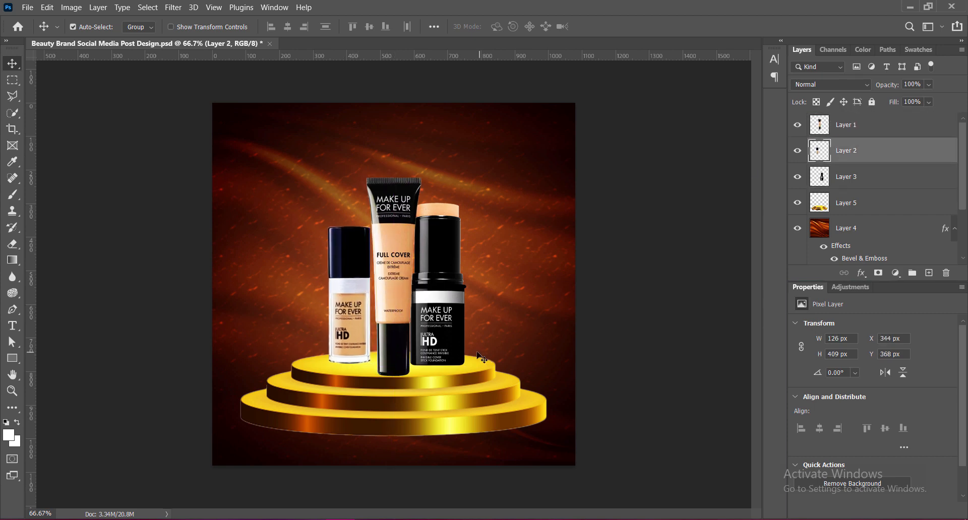
Scale the foundation stick down to about 136 × 380 px and place it just right of the Full Cover tube.
click(438, 331)
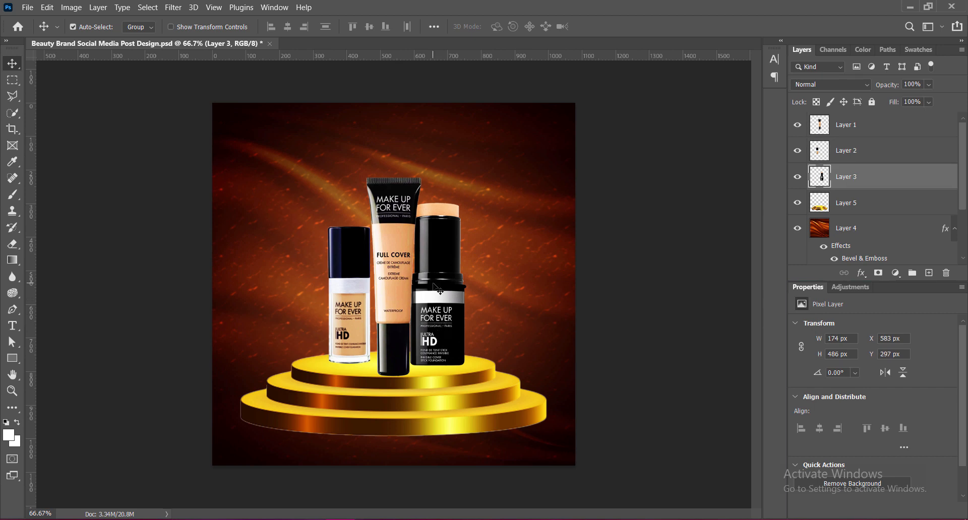
key(ctrl+t)
drag(437, 204, 437, 238)
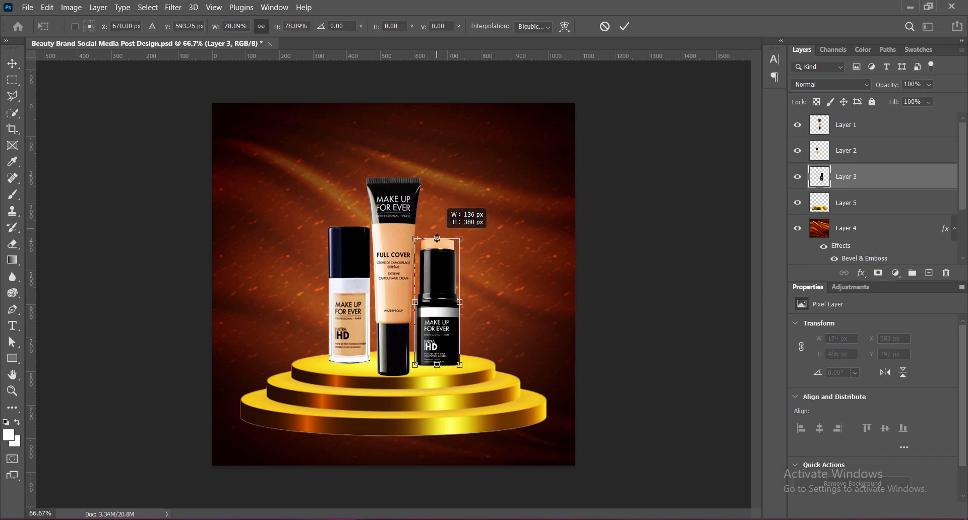
key(Return)
drag(438, 331, 450, 323)
Lower the small bottle slightly and nudge the foundation stick down to about X 596, Y 410 px.
click(355, 320)
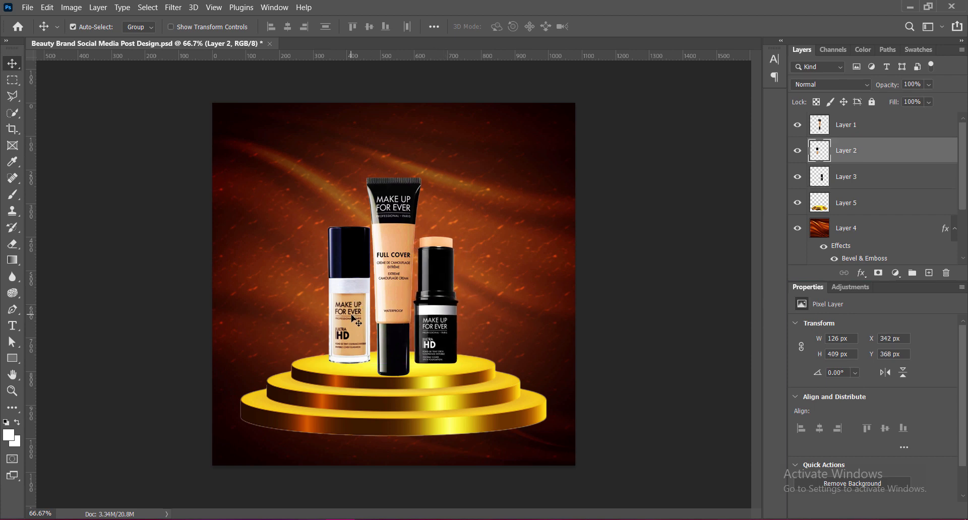
drag(356, 320, 358, 320)
click(455, 340)
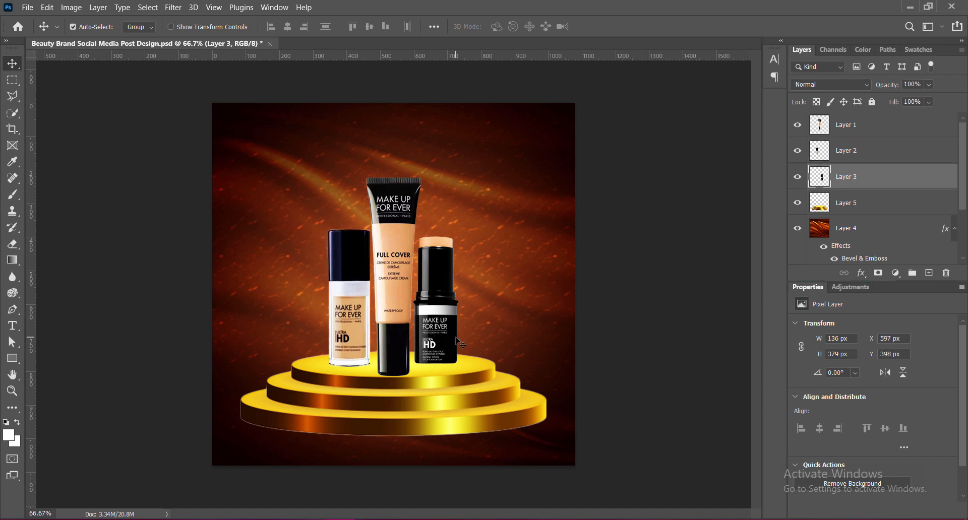
key(Left)
key(Down)
key(Down)
key(Down)
key(Down)
key(Down)
key(Down)
key(Down)
key(Down)
key(Down)
key(Down)
key(Down)
key(Down)
key(Down)
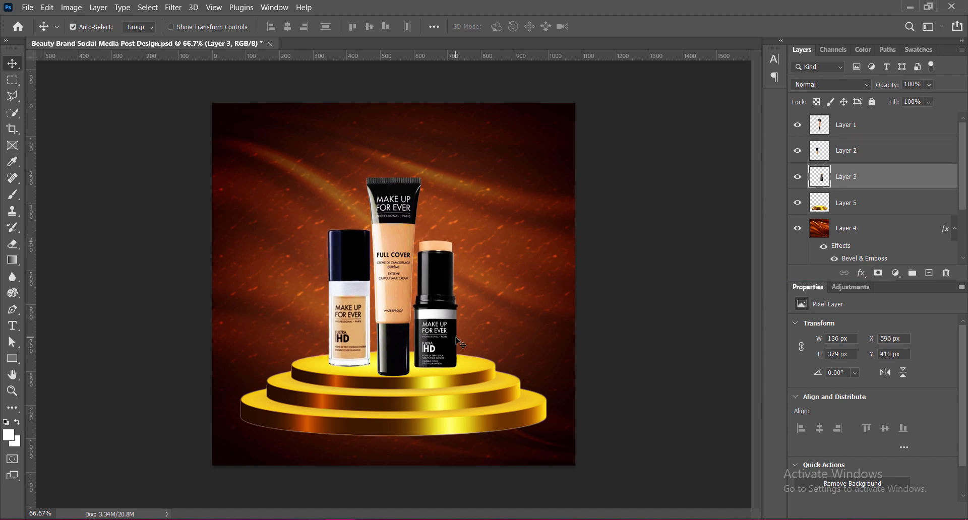
Save the document and nudge the Full Cover tube slightly up and left to about X 458, Y 218 px.
click(404, 307)
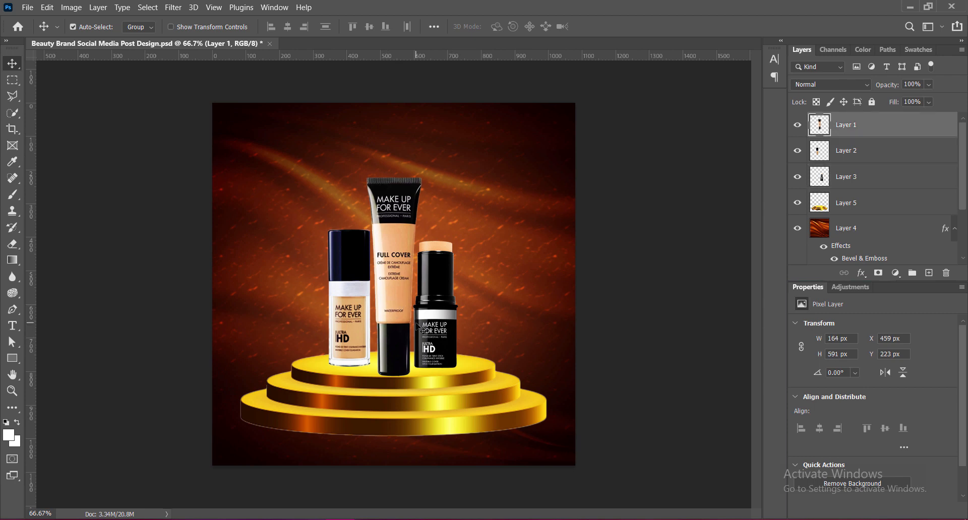
click(451, 325)
click(358, 318)
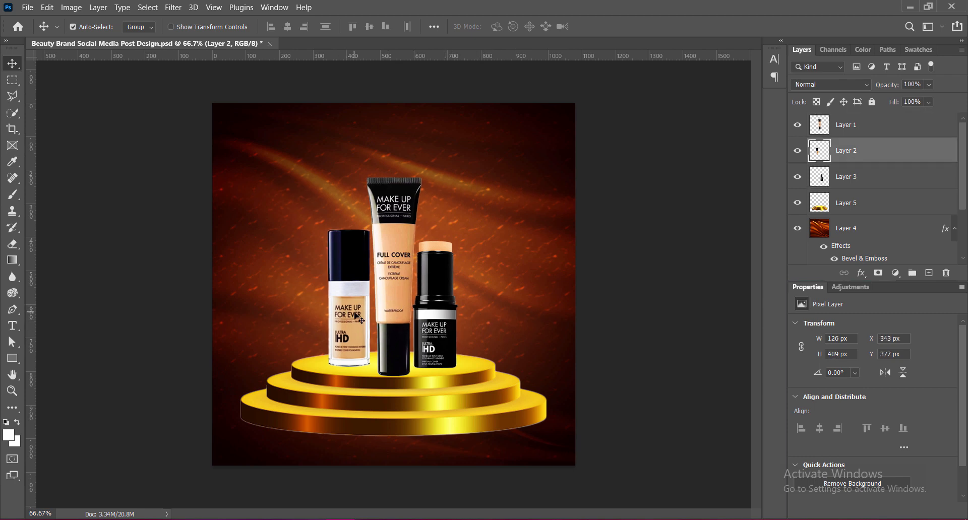
key(ctrl+s)
click(402, 290)
key(Up)
key(Up)
key(Up)
key(Up)
key(Up)
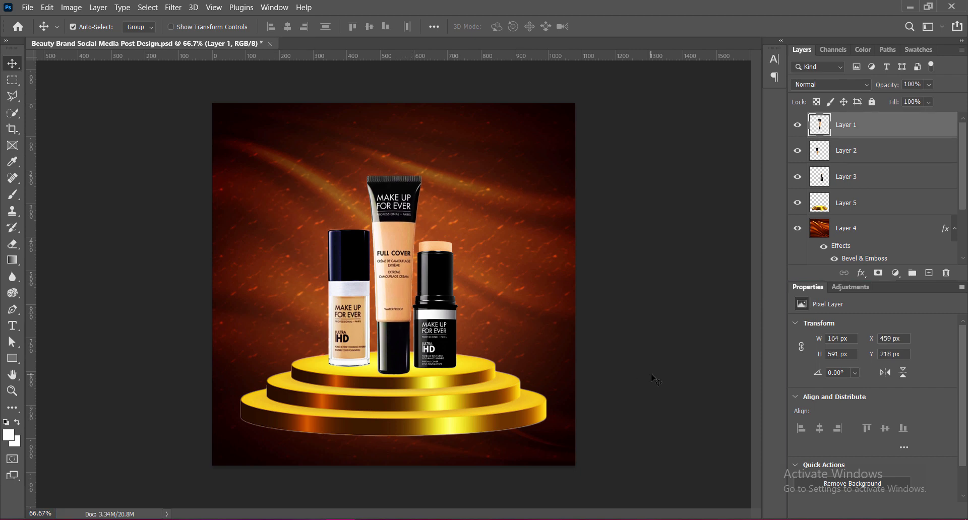
key(Left)
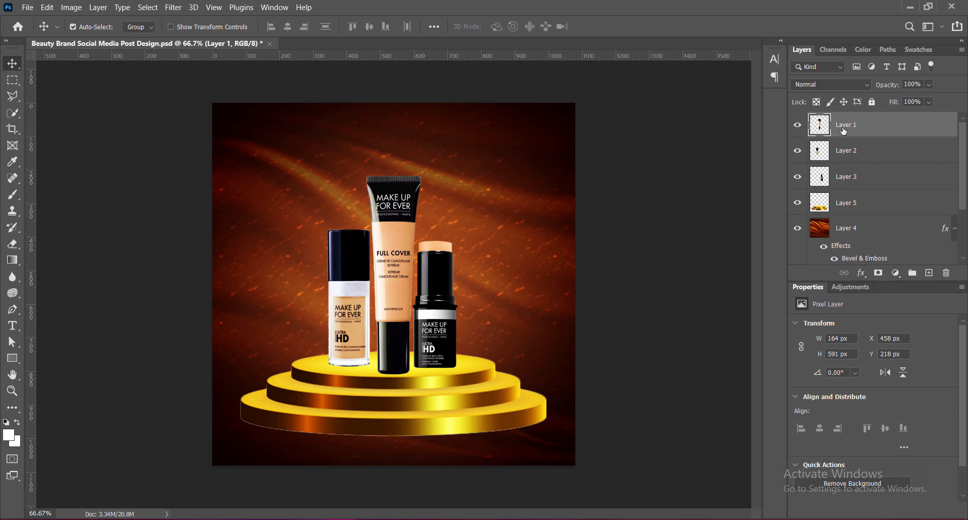
Scale the three products together down to about 374 × 568 px on the podium's top tier and group their layers.
shift+click(846, 150)
shift+click(846, 177)
key(ctrl+t)
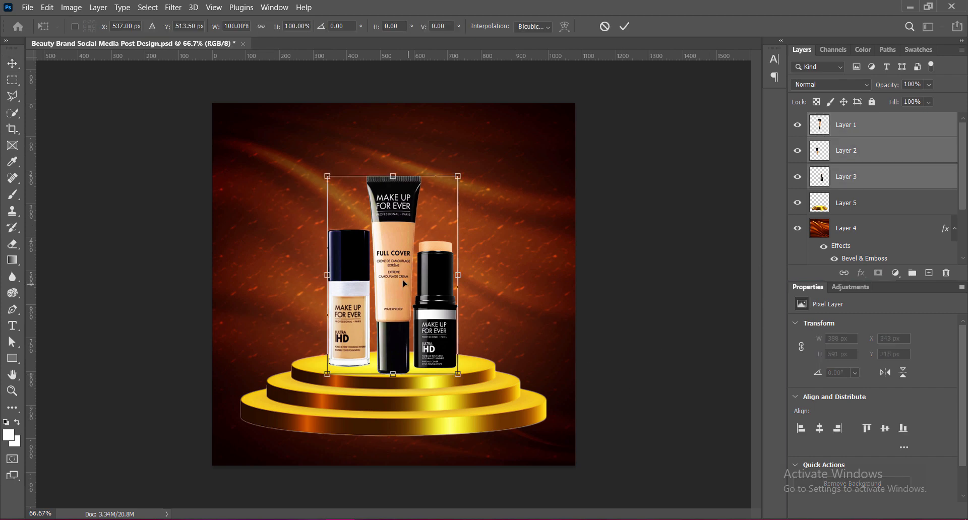
drag(398, 281, 396, 276)
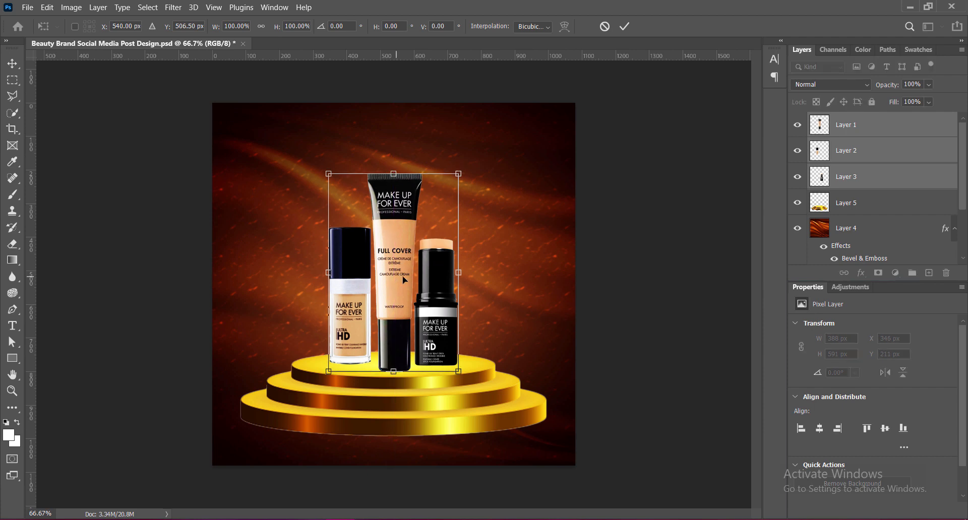
drag(393, 173, 393, 181)
key(Return)
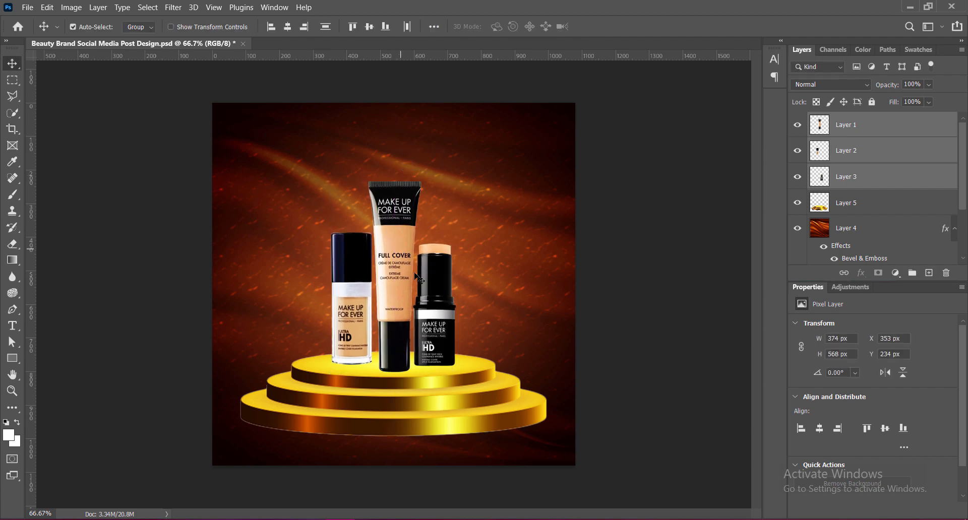
key(ctrl+s)
key(ctrl+g)
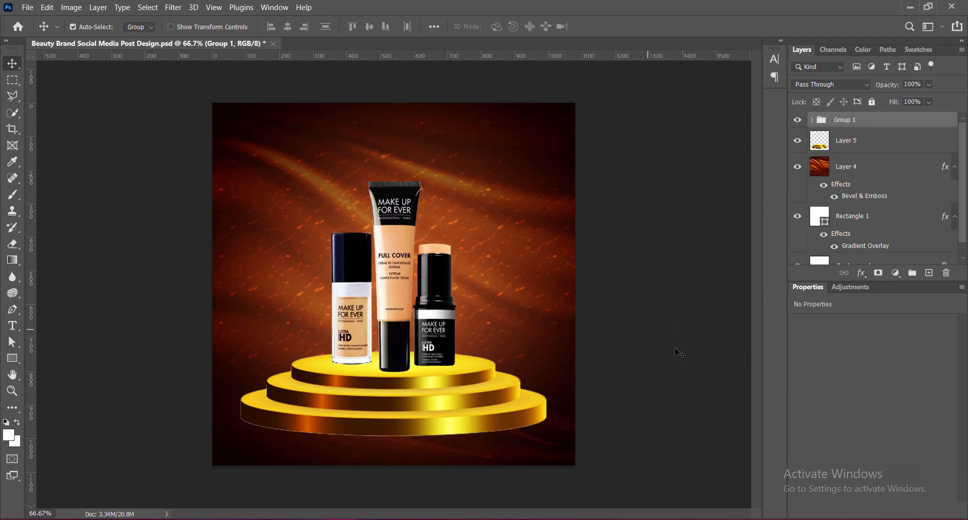
Add a drop shadow to the golden podium layer with 75% opacity, 21% spread and 51 px size.
right_click(820, 145)
click(824, 151)
click(483, 277)
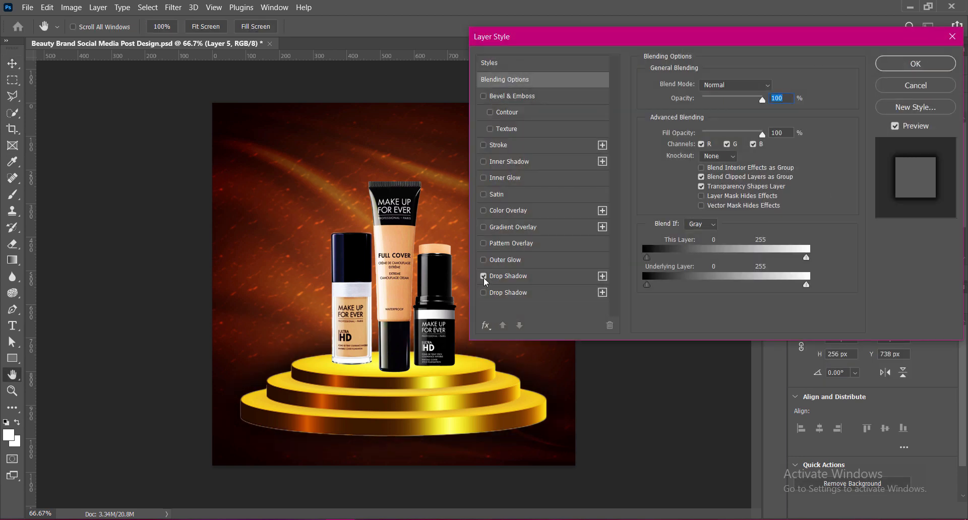
click(508, 276)
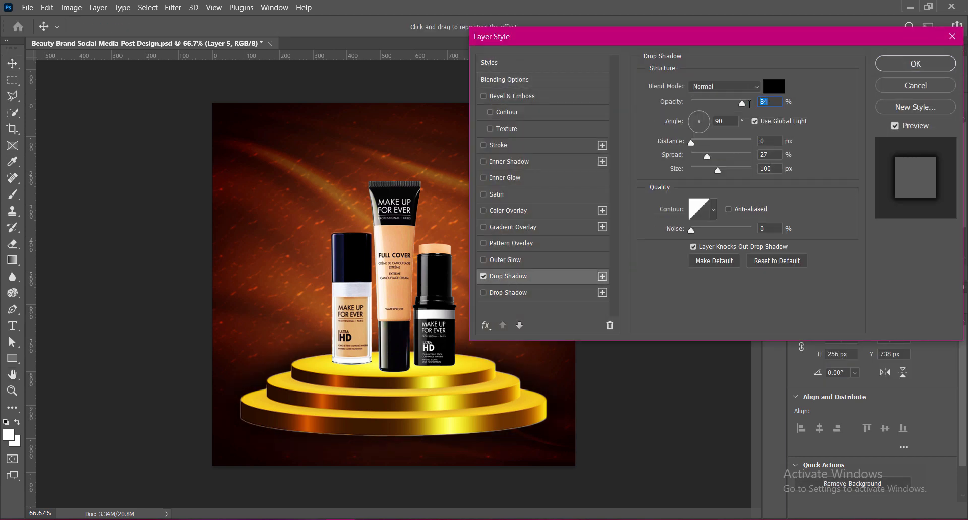
text(75)
key(Tab)
key(Tab)
key(Tab)
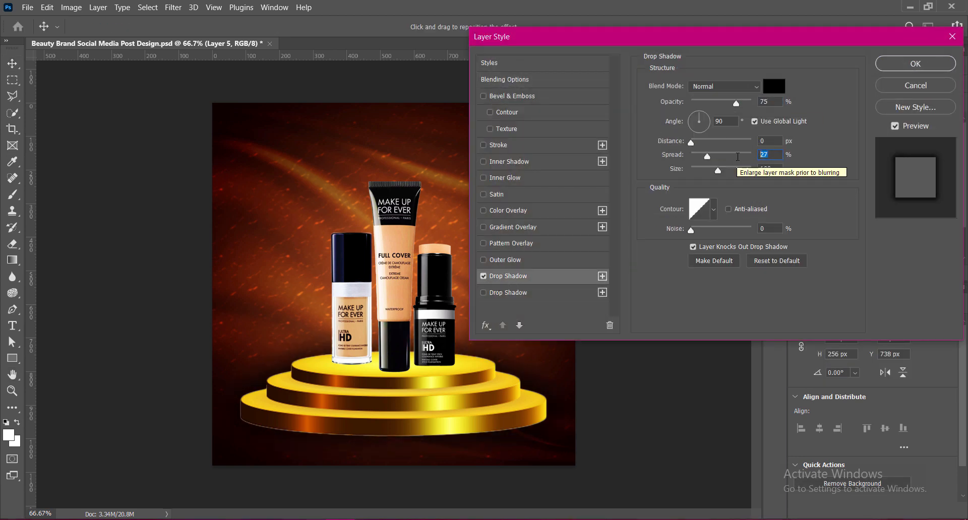
text(12)
mouse_move(719, 172)
mouse_down()
mouse_move(700, 174)
mouse_move(709, 175)
mouse_up()
text(21)
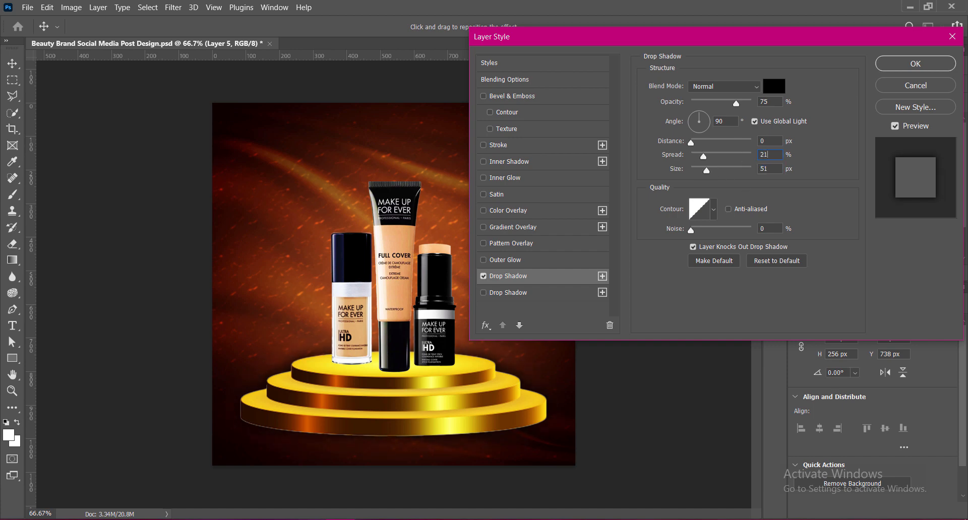
Set the podium drop shadow's distance to 33 px and apply the layer style.
drag(691, 143, 706, 151)
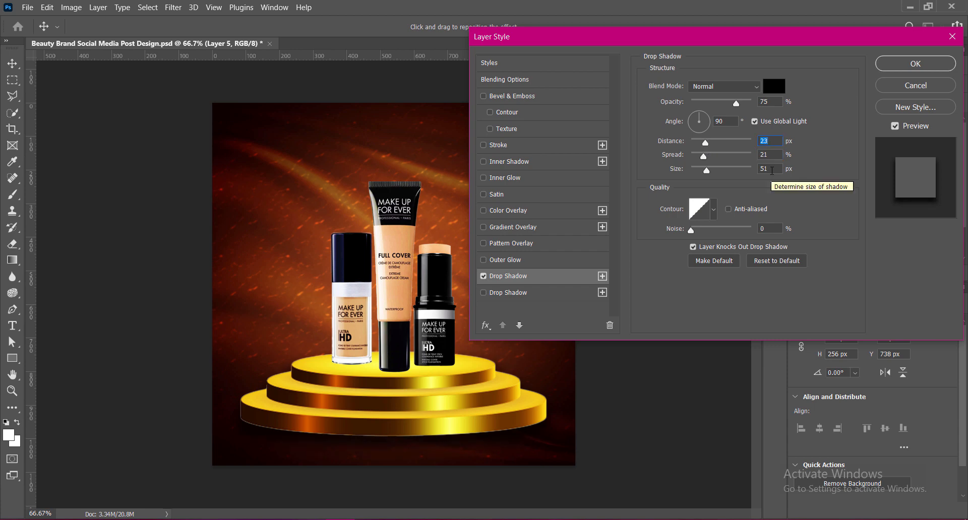
click(770, 169)
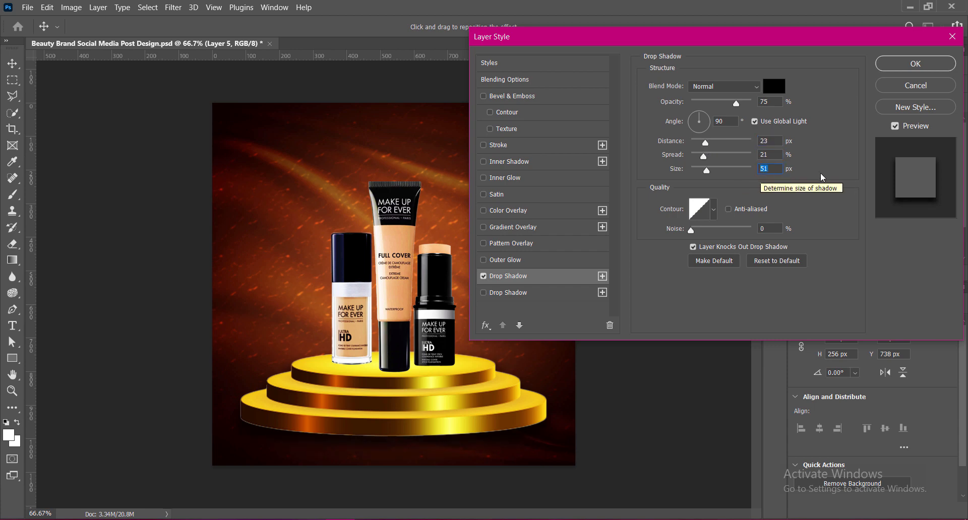
click(745, 141)
text(33)
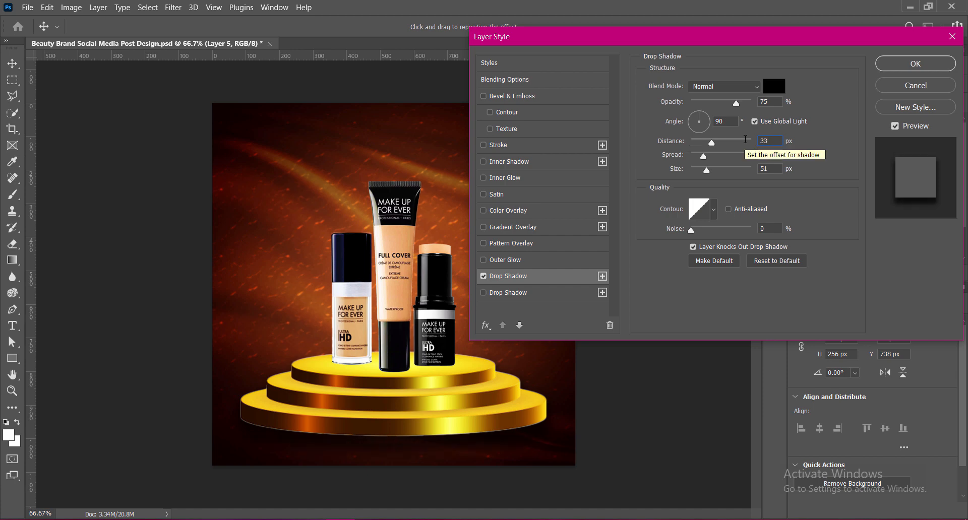
click(903, 66)
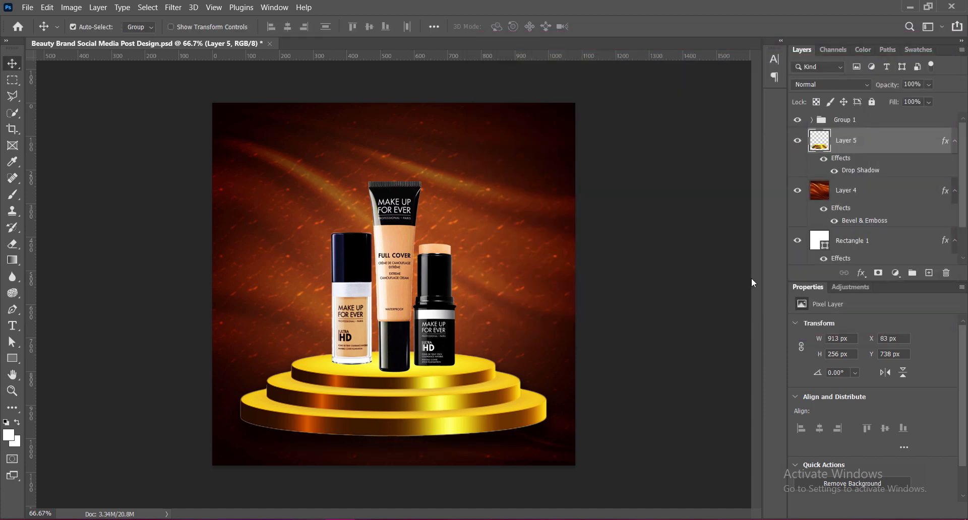
Create a new layer above the podium layer and ready the Brush tool with black as the foreground colour.
click(929, 273)
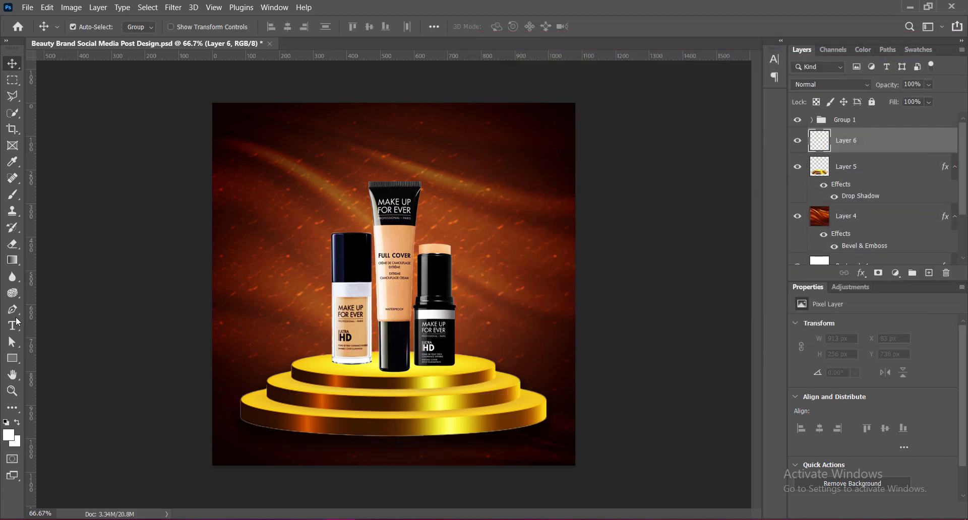
click(12, 194)
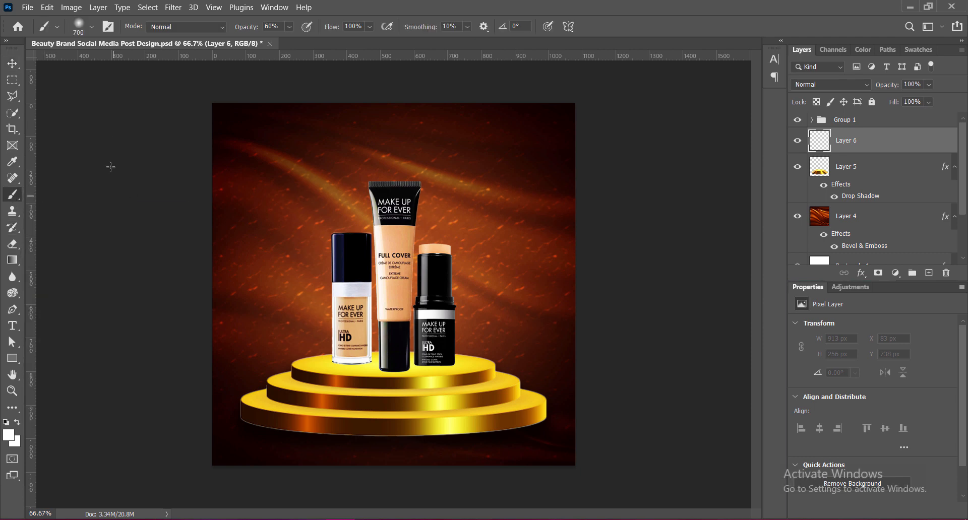
click(92, 27)
click(670, 6)
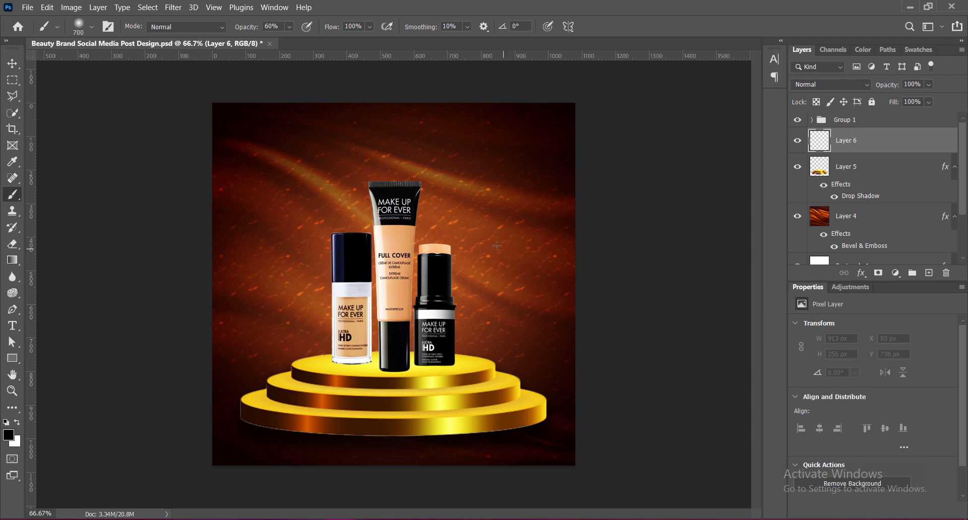
click(307, 206)
key(ctrl+z)
click(478, 229)
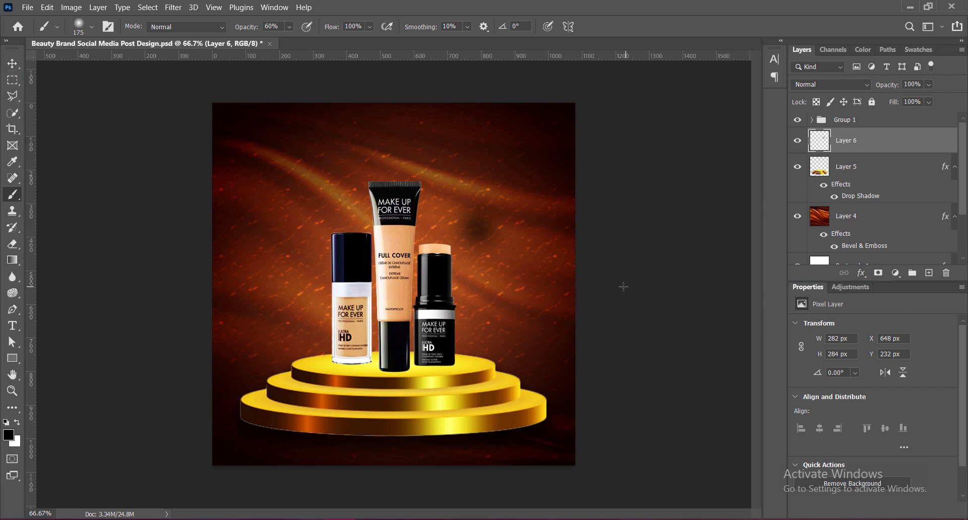
key(ctrl+z)
Dab a black spot with a 175 px brush at 100% opacity and flatten it to about 453 × 60 px beneath the glass foundation bottle.
click(290, 26)
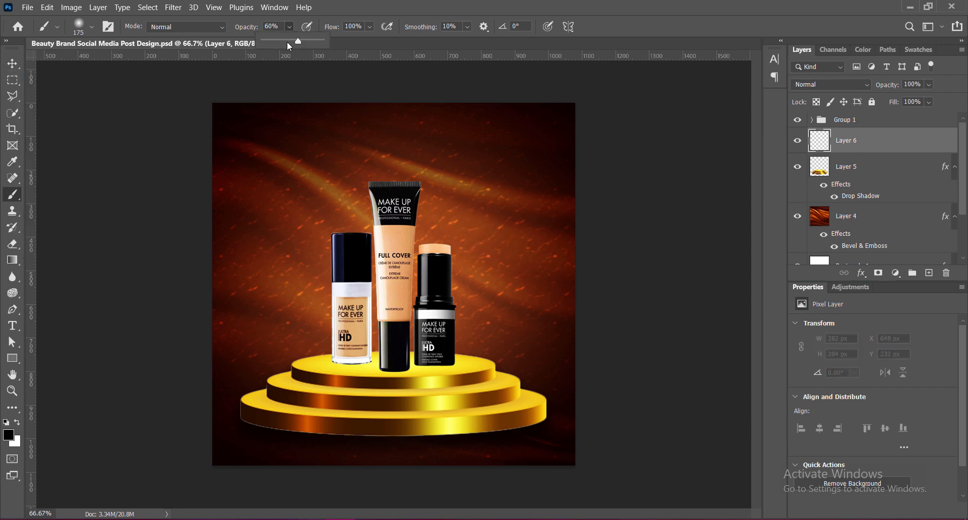
click(468, 228)
key(v)
key(ctrl+t)
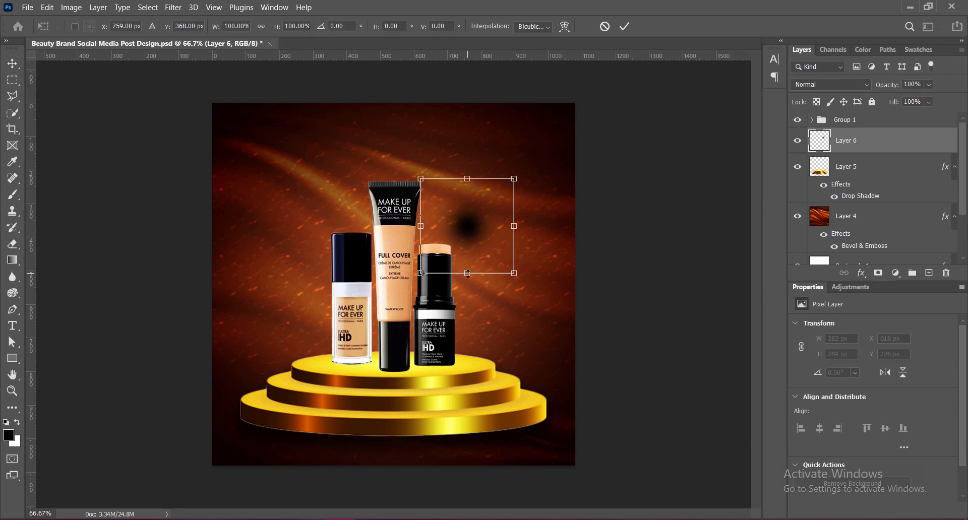
mouse_move(468, 274)
mouse_down()
mouse_move(467, 356)
mouse_move(468, 335)
mouse_up()
drag(466, 178, 357, 368)
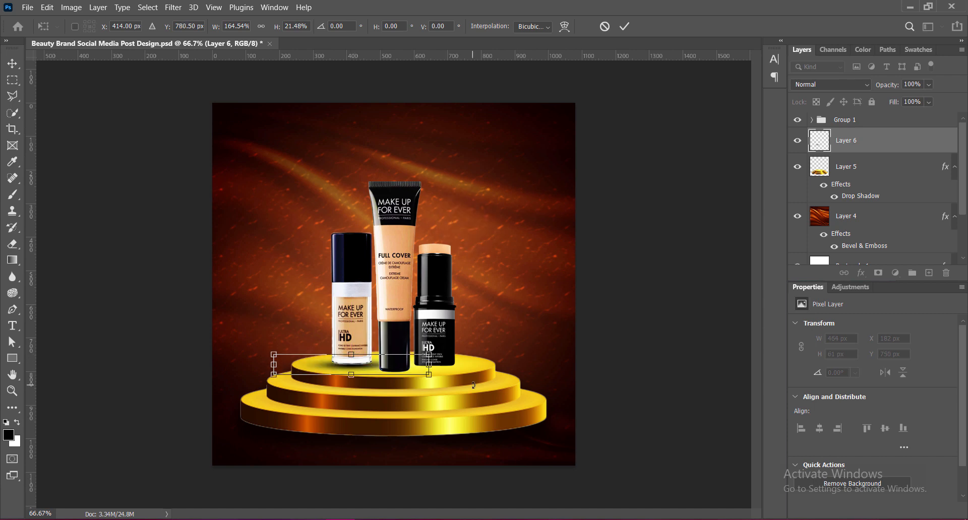
key(Up)
key(Down)
key(Return)
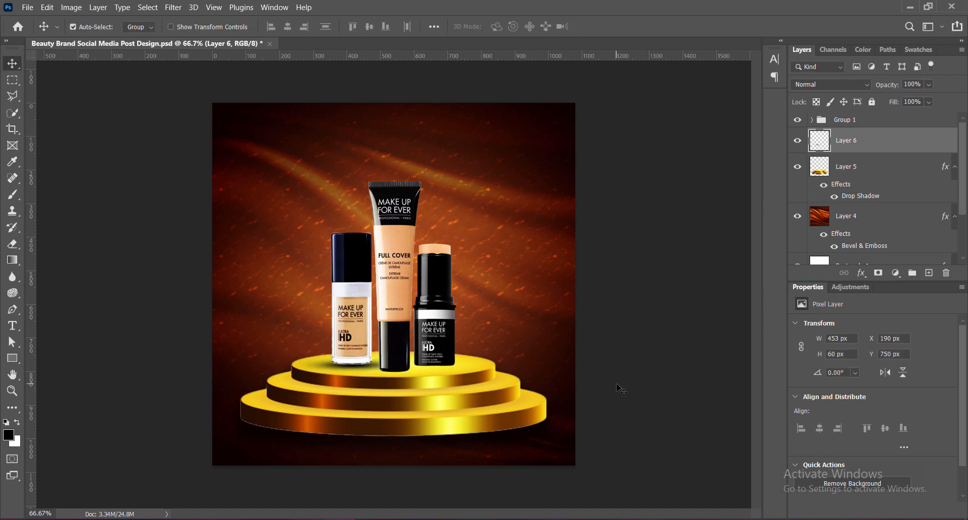
key(Down)
Set the opacity of the bottle's shadow layer to 84%.
click(923, 84)
text(75)
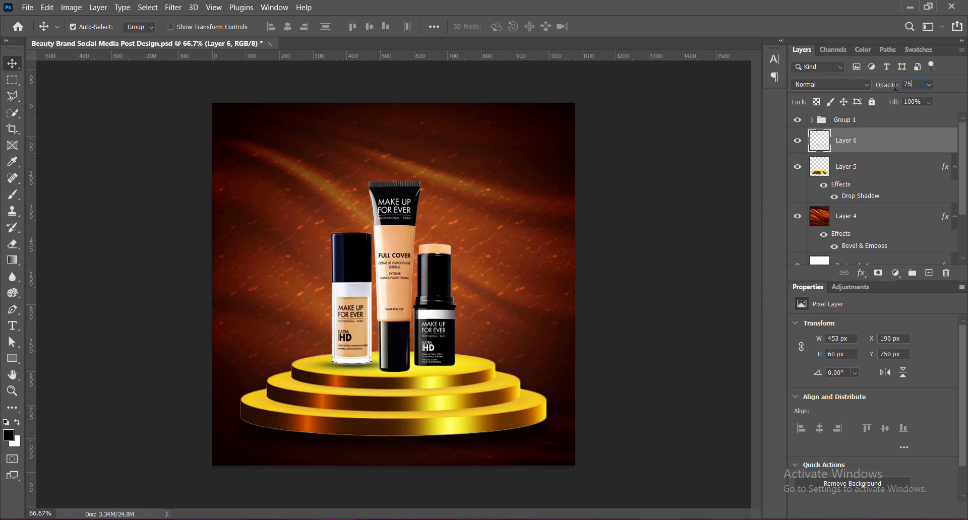
text(84)
Duplicate the shadow layer and place the copy beneath the Full Cover tube at about X 307, Y 771 px.
key(ctrl+j)
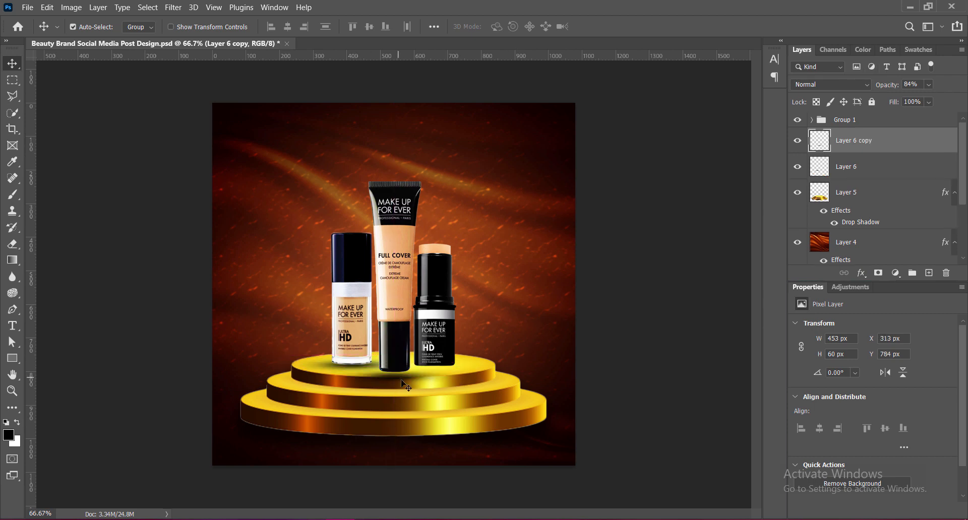
key(ctrl+t)
drag(360, 369, 403, 375)
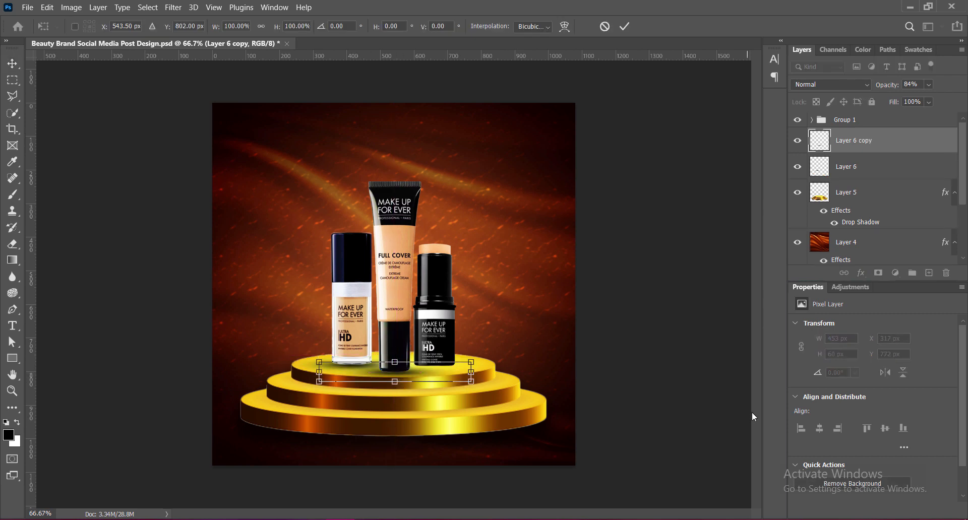
key(shift+Left)
key(Up)
key(Up)
key(Up)
key(Down)
key(Down)
key(Left)
key(Left)
key(Left)
key(Left)
key(Left)
key(Left)
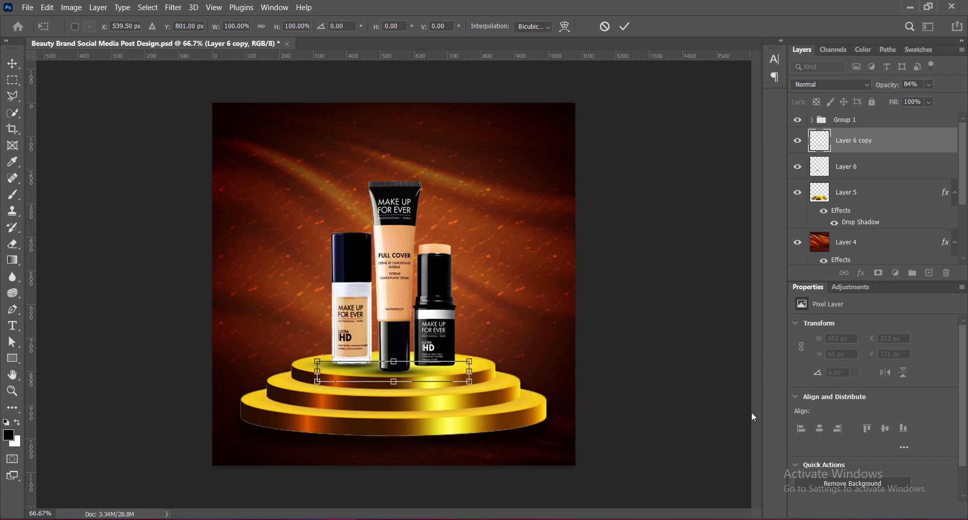
click(625, 28)
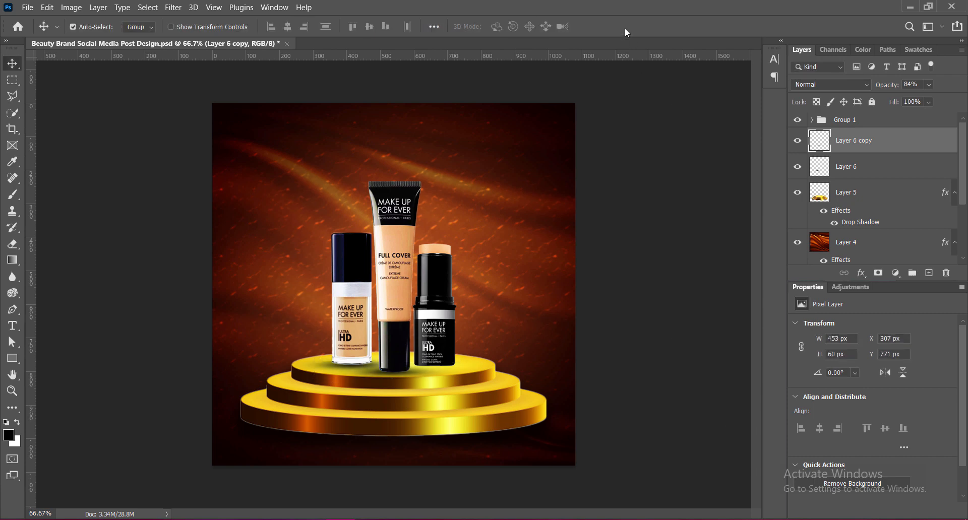
Duplicate the tube's shadow and place the copy beneath the black foundation stick at about X 426, Y 754 px.
alt+drag(398, 373, 450, 368)
key(ctrl+t)
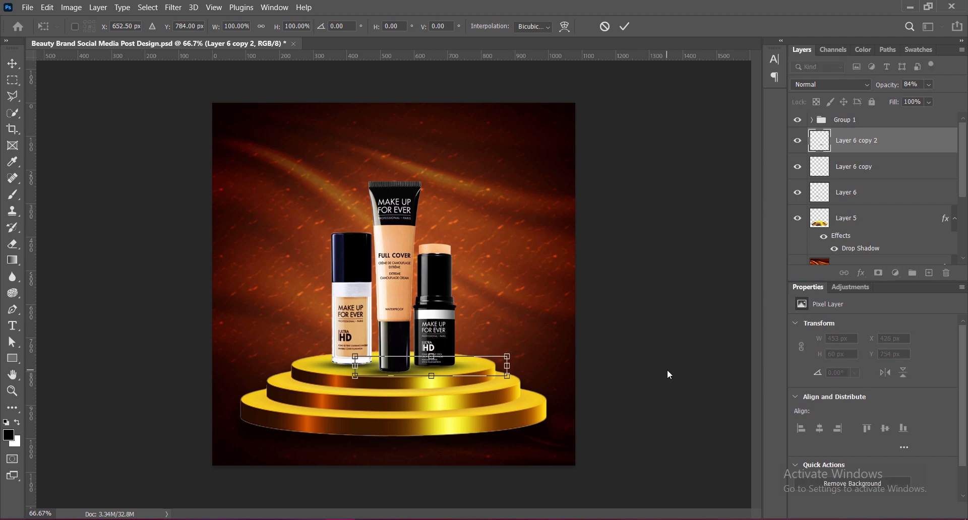
key(Left)
key(Left)
key(Left)
key(Left)
key(Left)
key(Left)
key(Left)
key(Down)
key(Down)
key(Left)
key(Up)
key(Left)
key(Up)
click(627, 24)
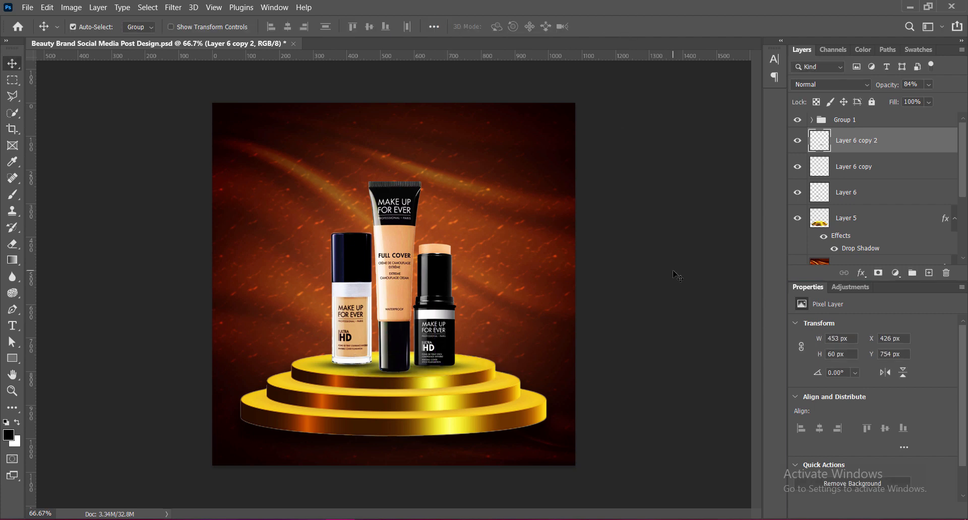
Set the opacity of all three product shadow layers to 90%.
click(355, 370)
click(919, 84)
text(9)
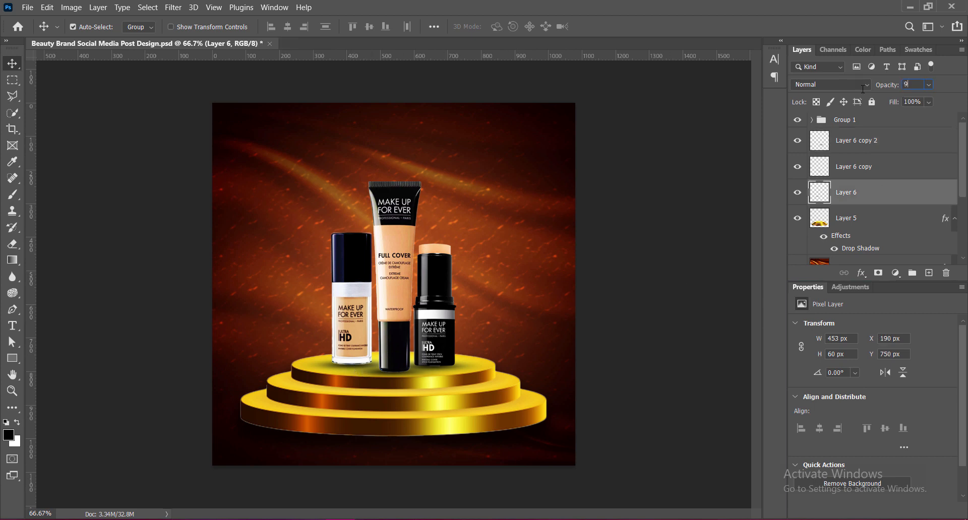
text(0)
click(386, 377)
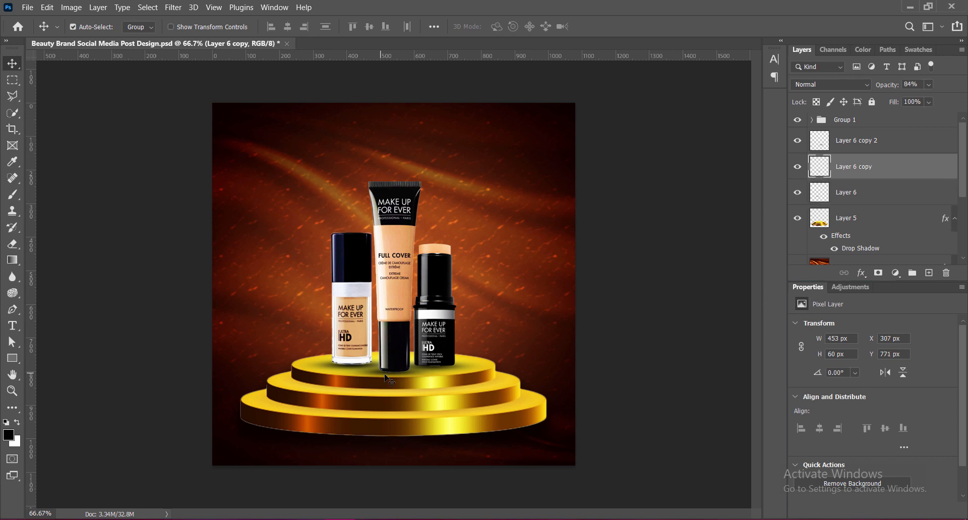
text(90)
key(Return)
click(451, 370)
text(90)
key(Return)
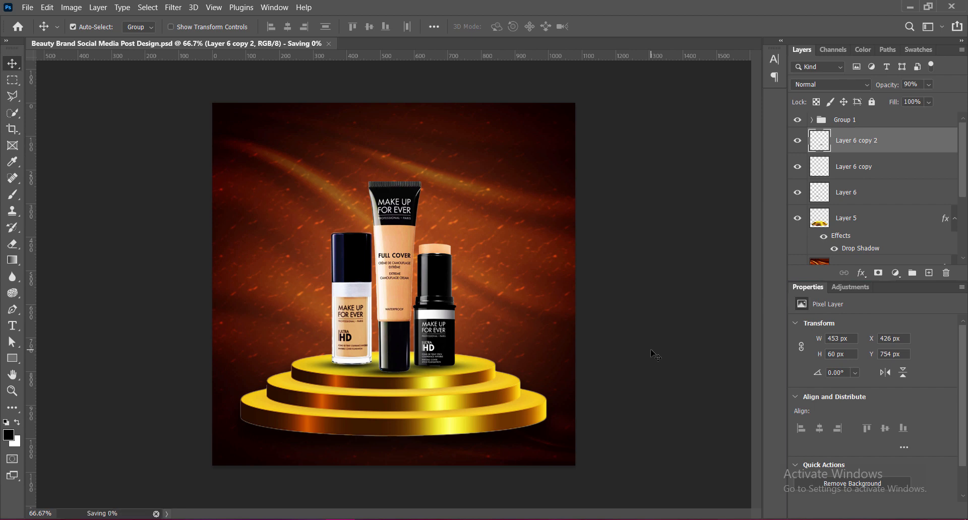
Add an outer glow to the products' group and set its blend mode to Soft Light.
click(832, 120)
right_click(821, 121)
click(820, 126)
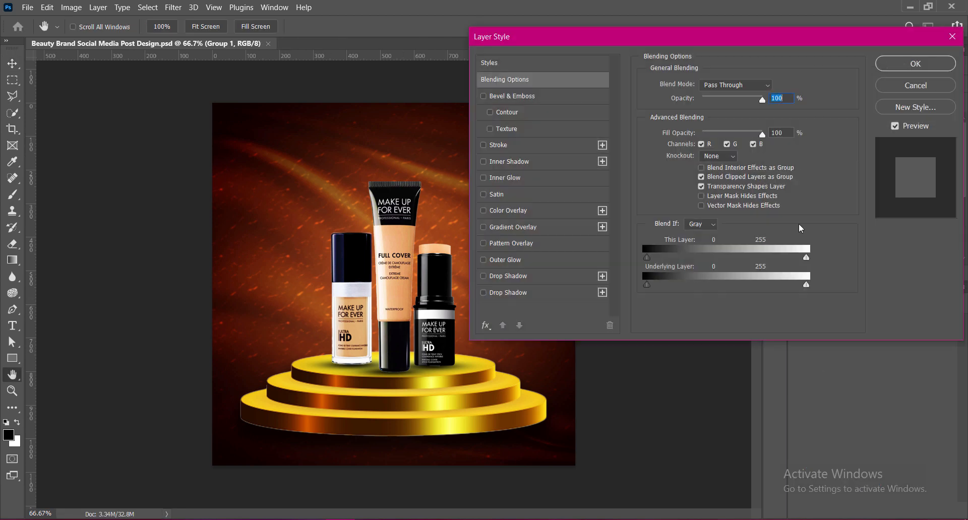
click(483, 260)
click(509, 261)
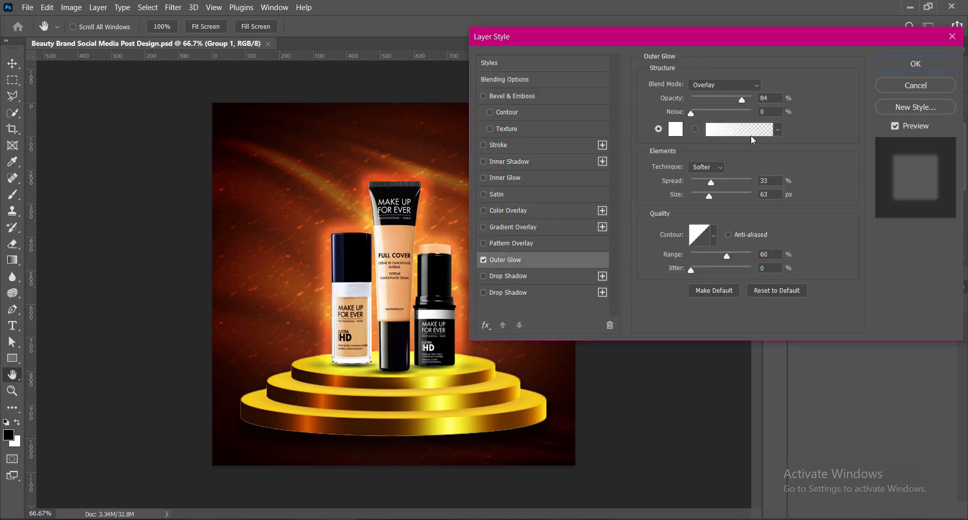
click(725, 85)
click(709, 239)
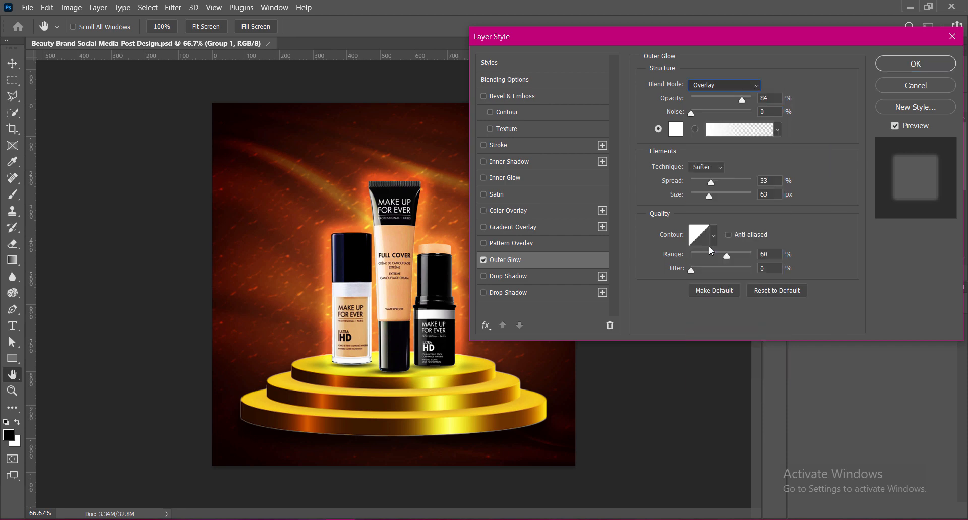
key(Down)
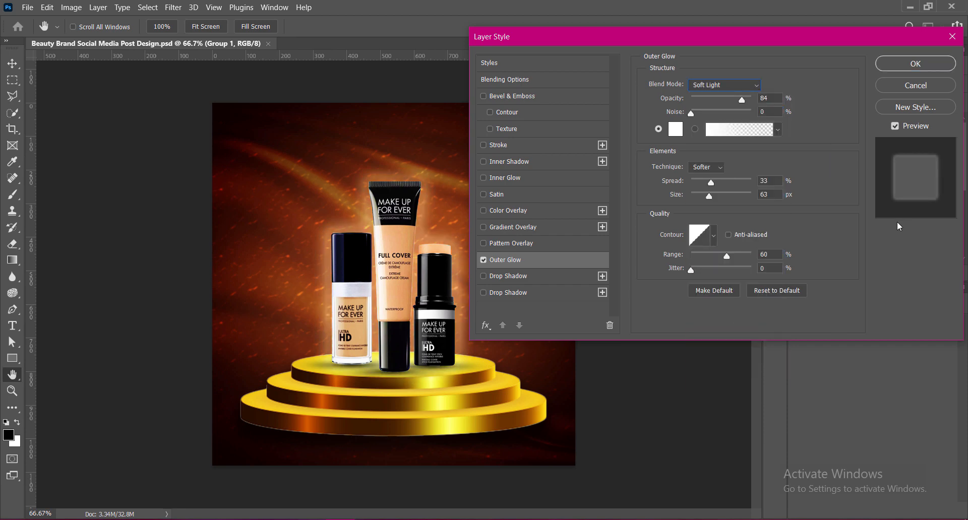
Set the outer glow colour to orange ea8740, its spread to 21% and its size to 120 px.
click(675, 129)
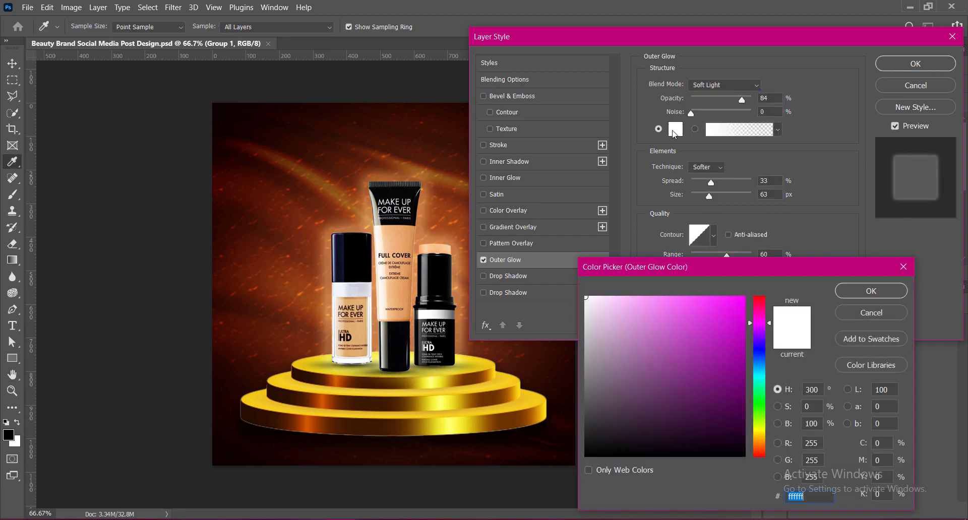
click(285, 200)
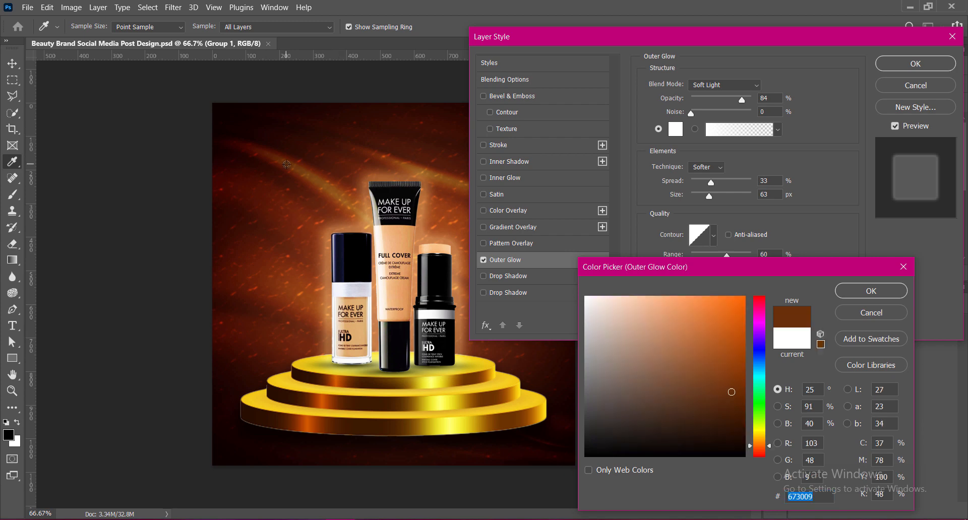
click(742, 337)
click(702, 310)
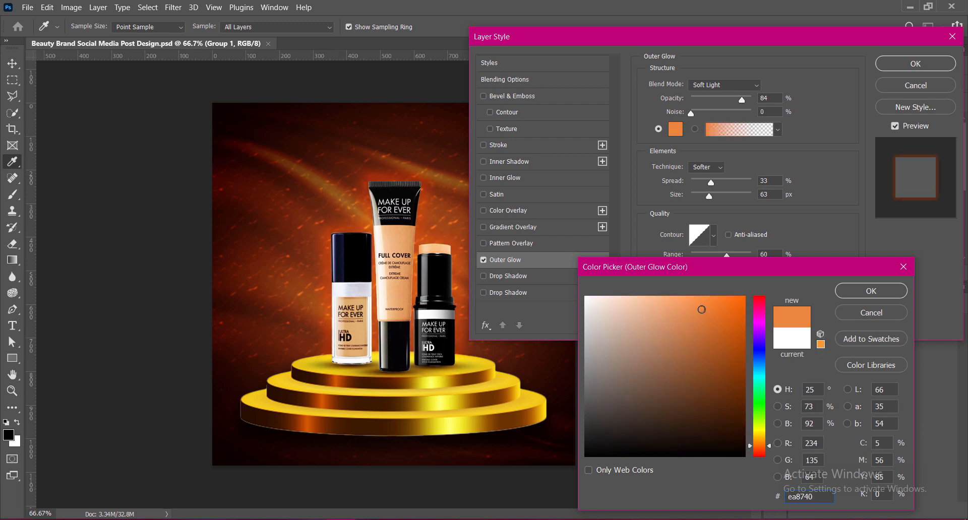
key(Return)
drag(721, 200, 716, 200)
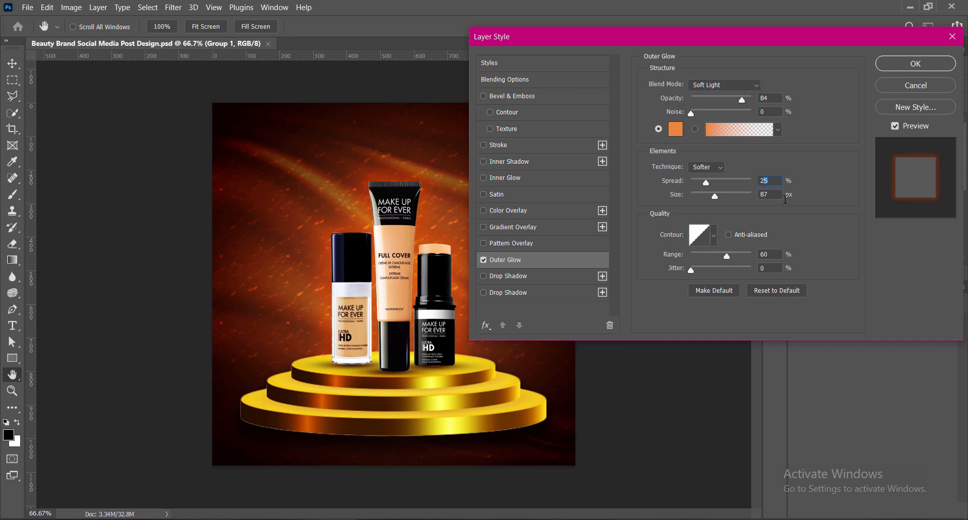
key(Tab)
Try several contour presets for the outer glow and return to the straight linear one.
click(713, 236)
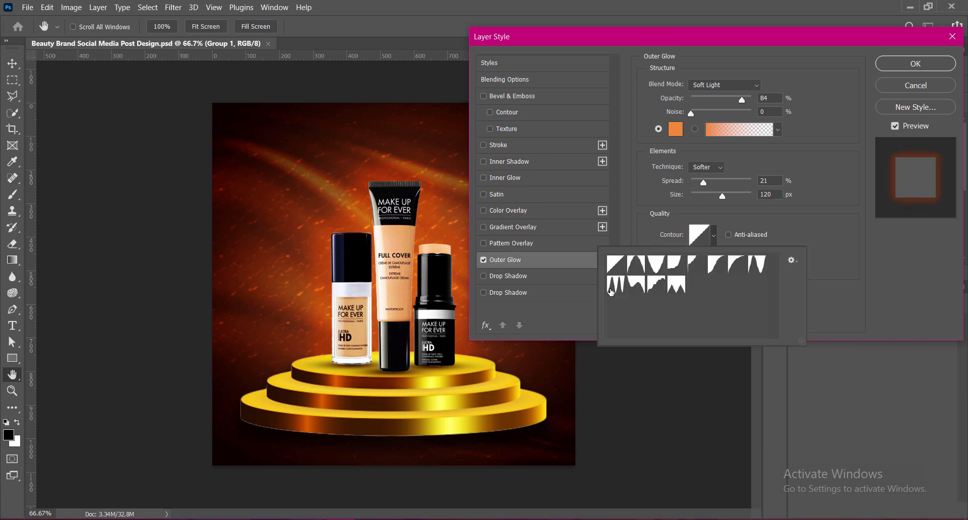
click(613, 290)
click(641, 290)
click(657, 290)
click(656, 267)
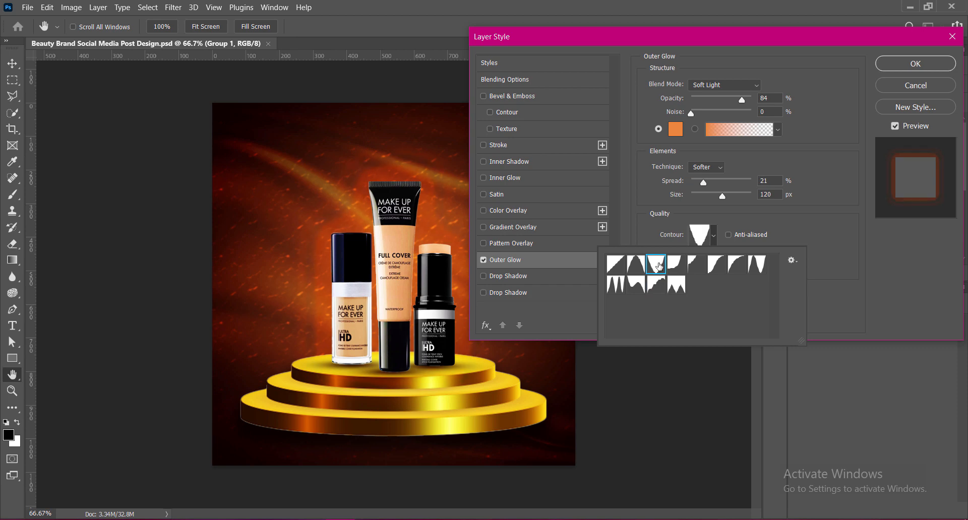
click(677, 287)
click(696, 267)
click(735, 270)
click(759, 272)
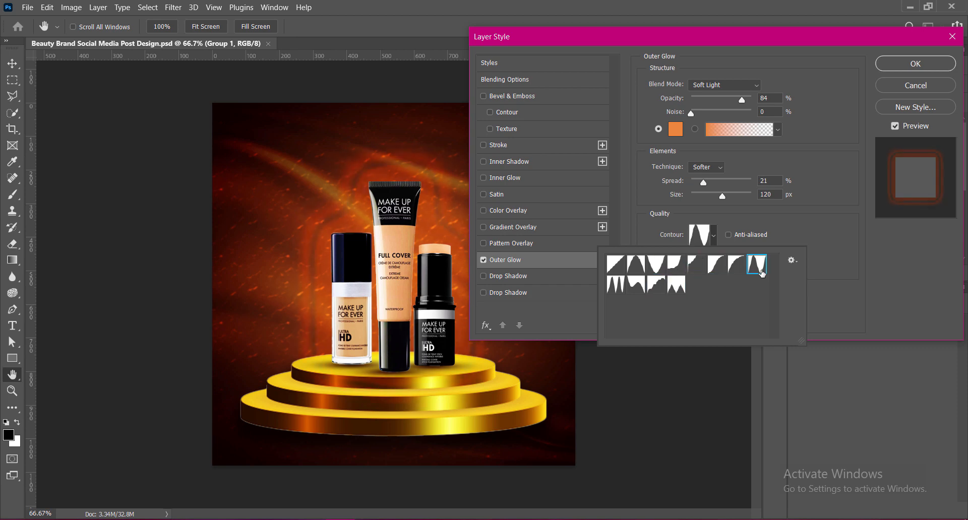
click(683, 290)
click(658, 289)
click(615, 272)
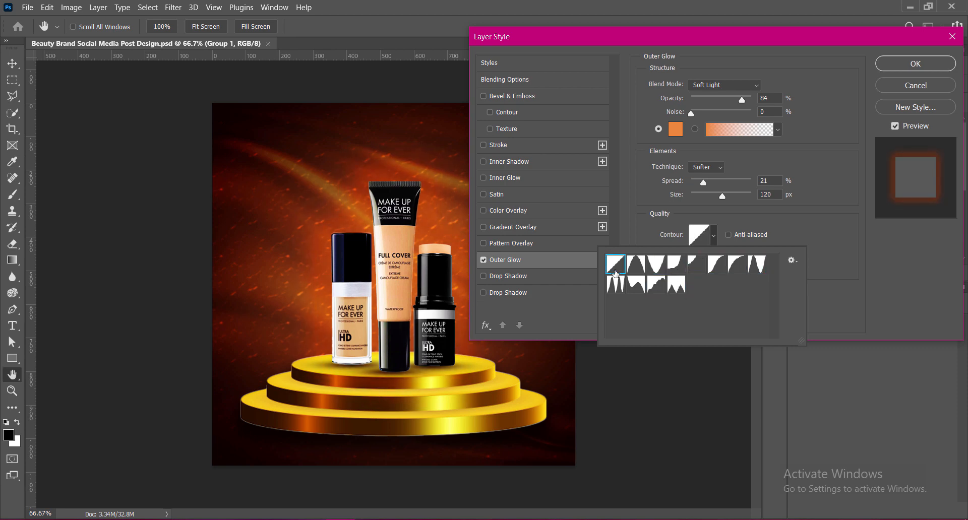
Set the outer glow's range to 33% and its opacity to 63%.
click(884, 251)
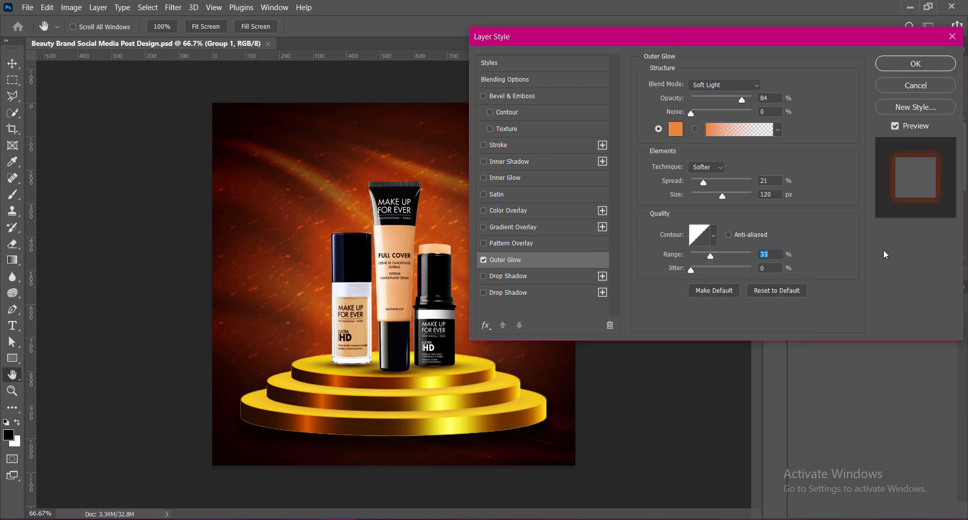
double_click(770, 98)
text(63)
click(676, 129)
click(626, 301)
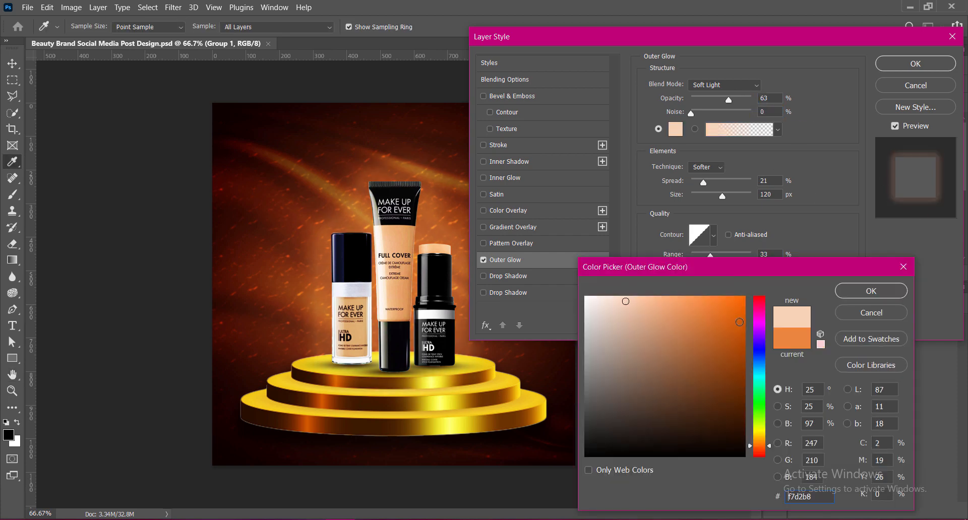
click(843, 316)
Change the outer glow colour to a darker burnt orange and set its opacity to 69%.
click(675, 130)
click(743, 312)
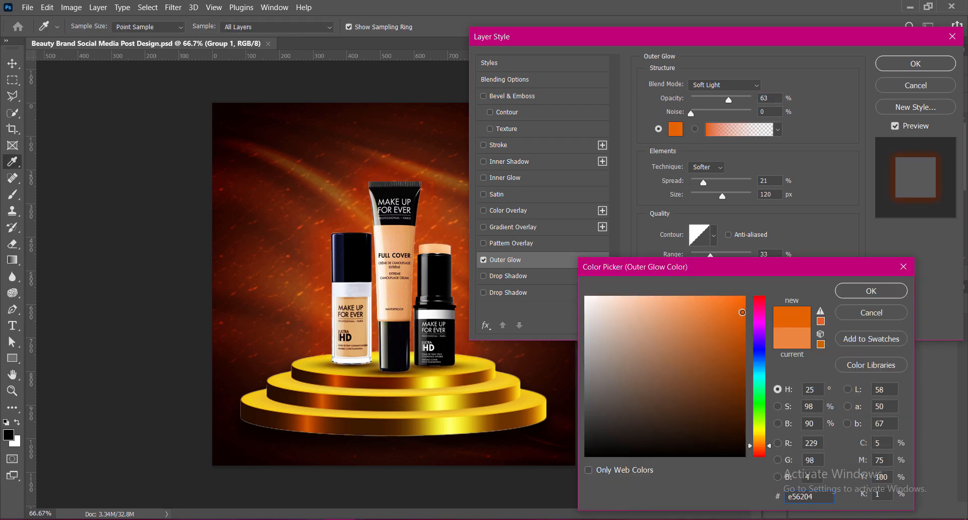
drag(742, 313, 745, 335)
click(871, 291)
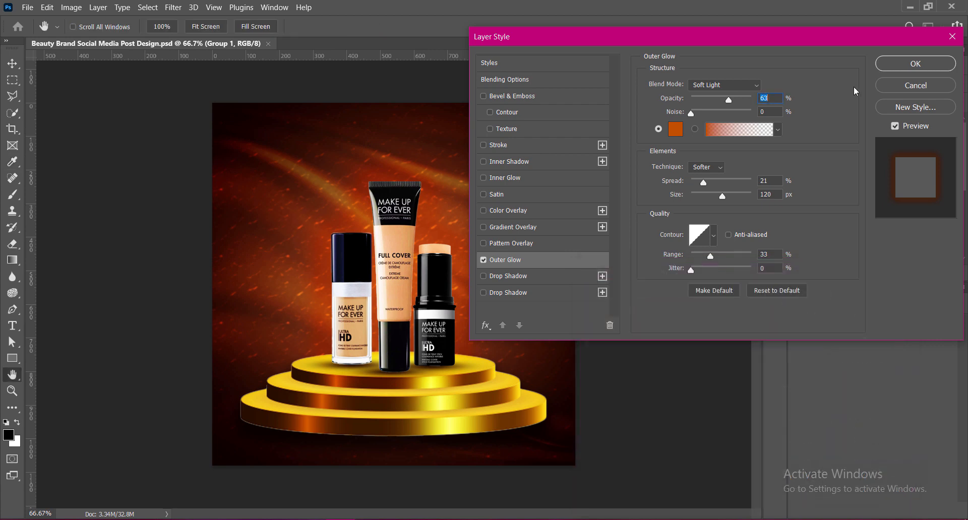
text(68)
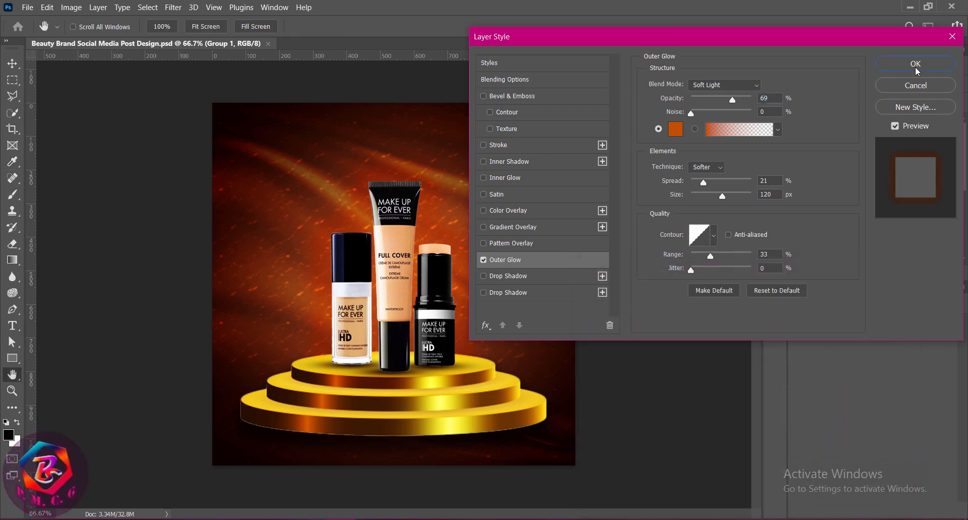
Paste the woman's cutout portrait, enlarge it to about 923 × 894 px on the canvas's left side, and move its layer behind the podium.
click(916, 64)
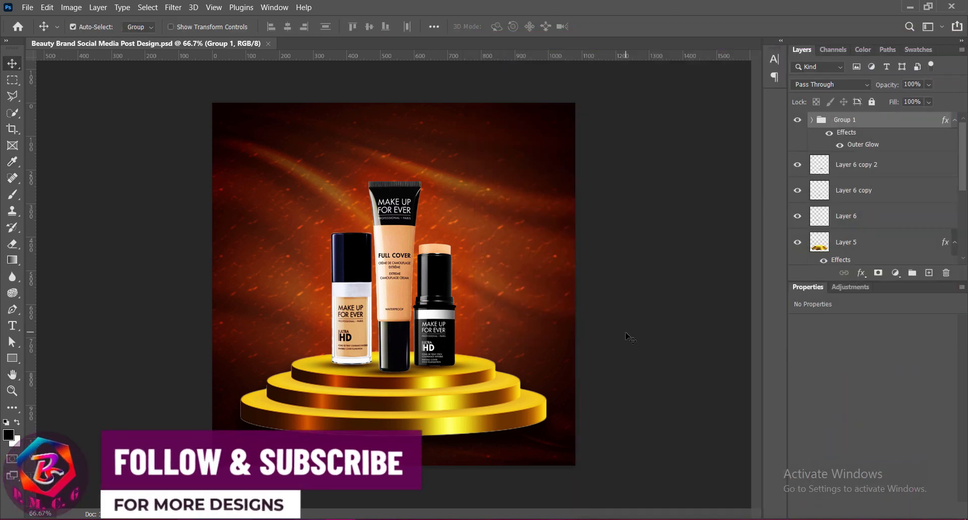
key(ctrl+v)
key(ctrl+t)
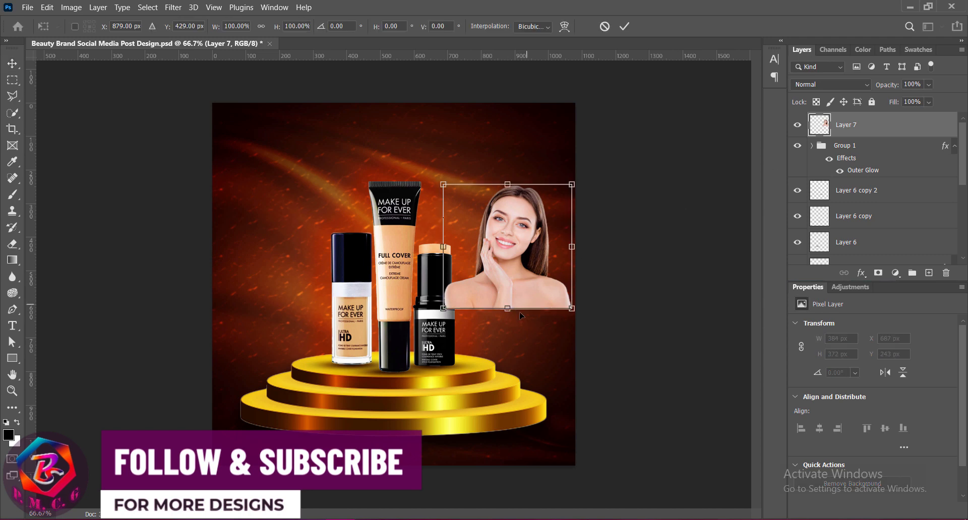
drag(507, 315, 488, 445)
drag(501, 402, 281, 412)
drag(269, 456, 270, 499)
drag(284, 434, 288, 401)
key(Return)
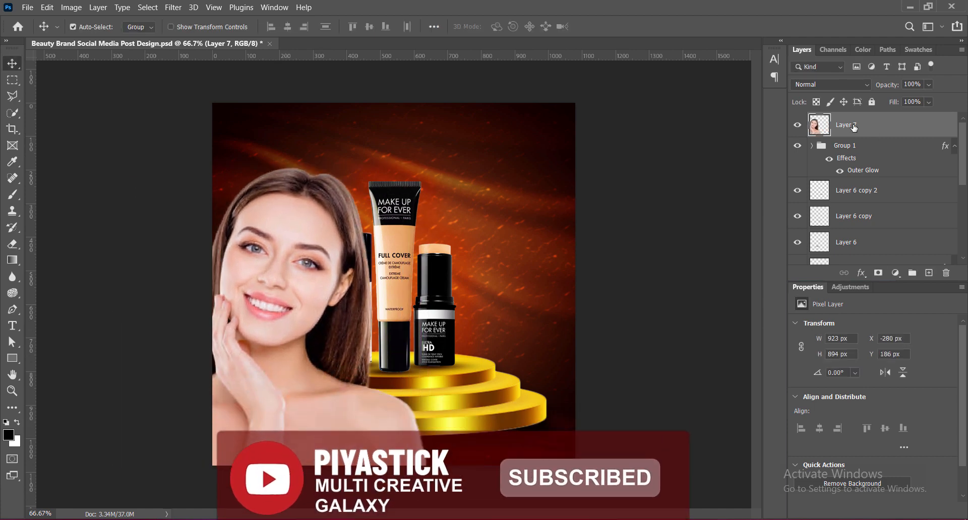
drag(854, 128, 852, 257)
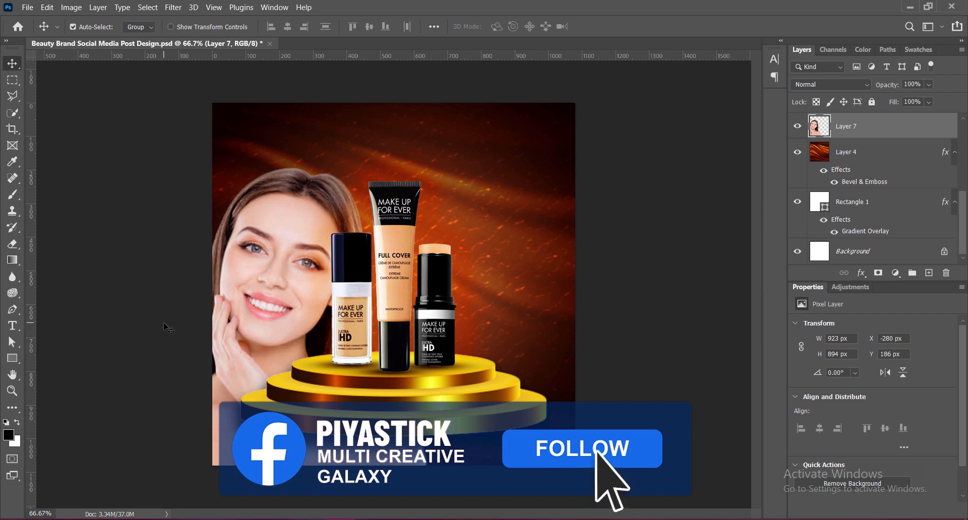
Move the portrait to the canvas's right side behind the products and scale it to about 776 × 751 px.
drag(300, 295, 535, 256)
key(ctrl+t)
drag(486, 125, 495, 178)
mouse_move(506, 305)
mouse_down()
mouse_move(519, 300)
mouse_move(524, 309)
mouse_up()
mouse_move(380, 187)
mouse_down()
mouse_move(353, 156)
mouse_move(374, 180)
mouse_up()
key(Return)
key(Up)
key(Up)
key(Up)
key(Up)
key(Up)
key(Up)
key(Up)
key(Up)
key(Up)
key(Up)
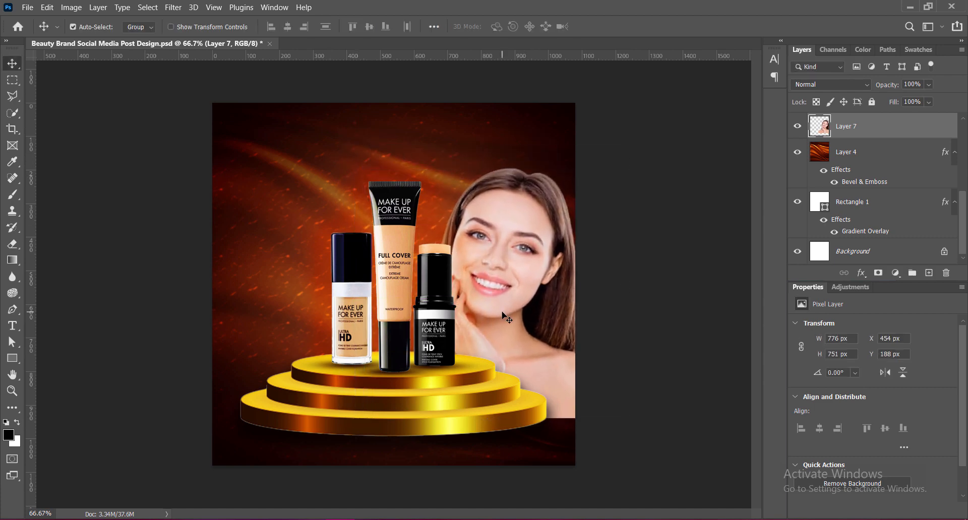
key(Left)
key(Left)
click(71, 7)
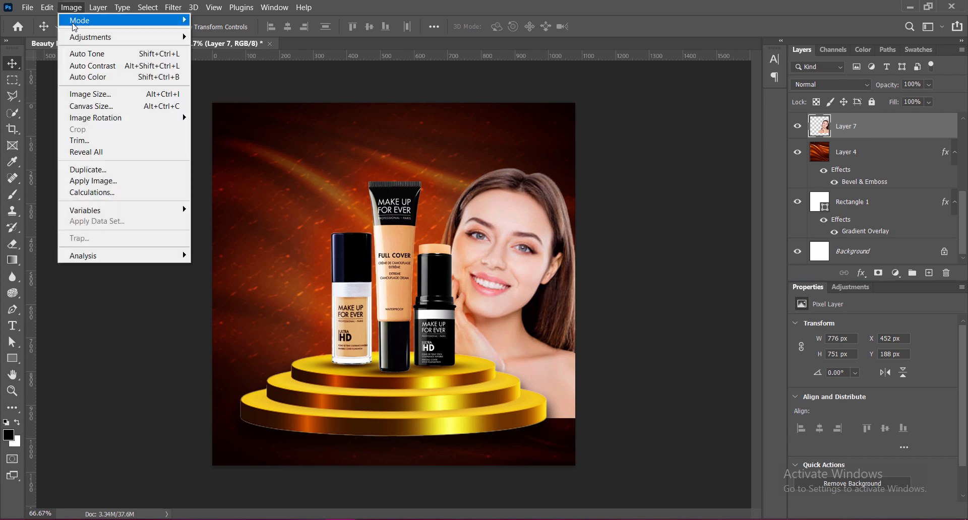
mouse_move(86, 37)
click(281, 89)
key(Escape)
click(69, 8)
click(242, 61)
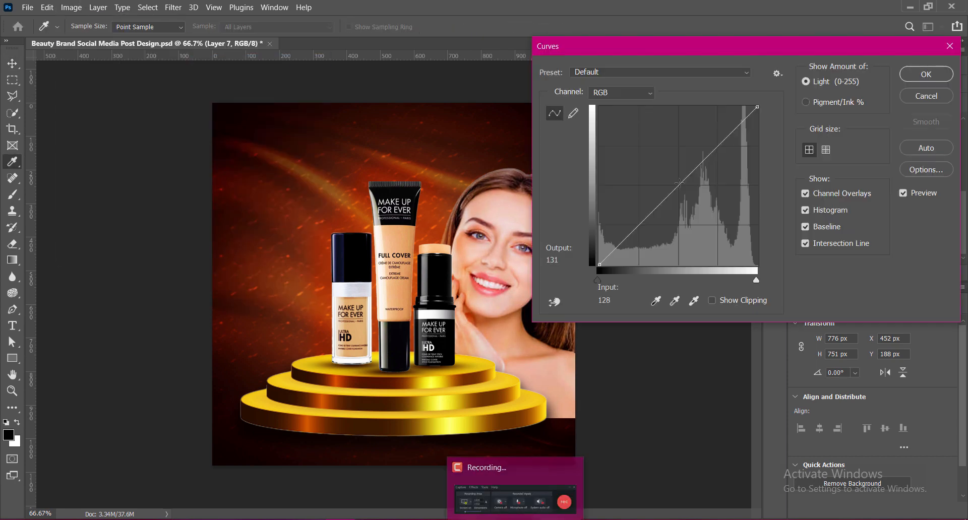
mouse_move(678, 186)
mouse_down()
mouse_move(678, 160)
mouse_move(679, 172)
mouse_up()
drag(635, 216, 639, 225)
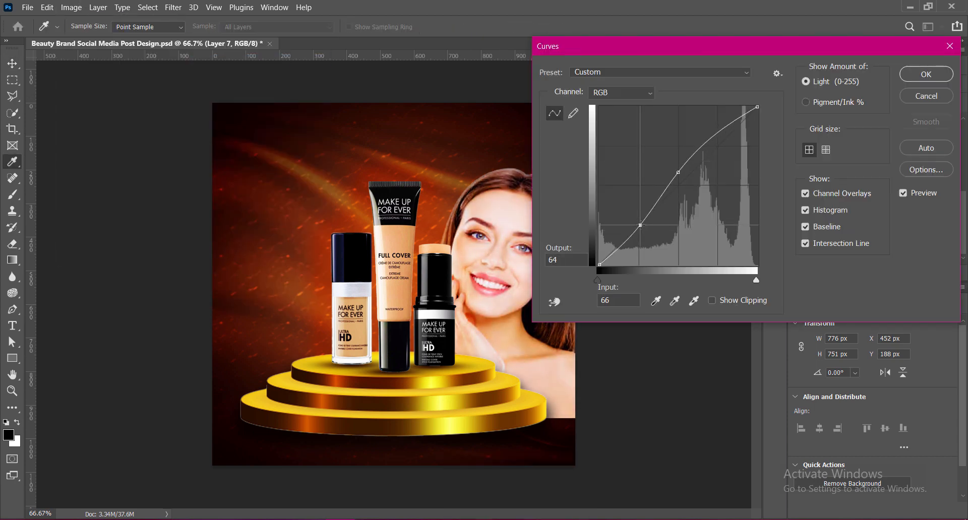
drag(678, 173, 678, 174)
click(914, 99)
click(847, 85)
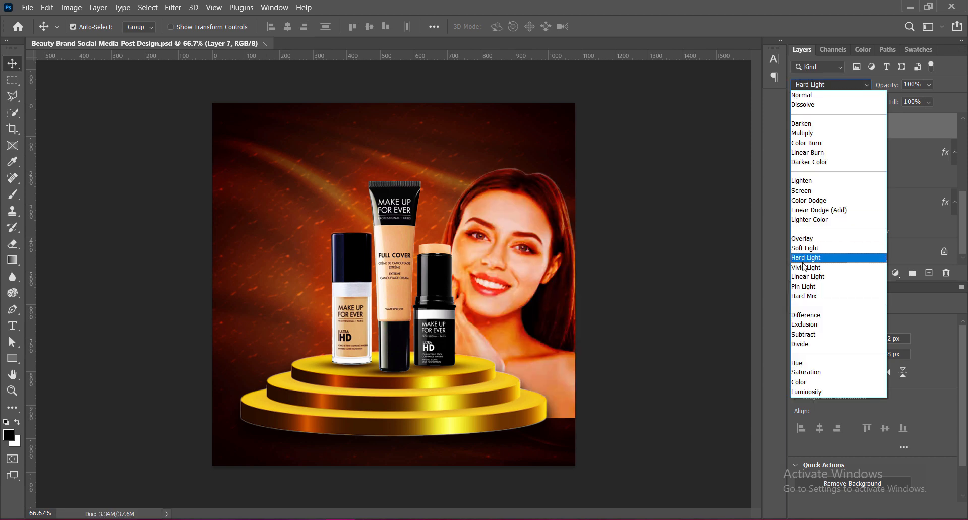
click(807, 95)
Apply a slight Brightness/Contrast adjustment to the portrait and set its layer opacity to 60%.
click(69, 8)
mouse_move(86, 37)
click(216, 37)
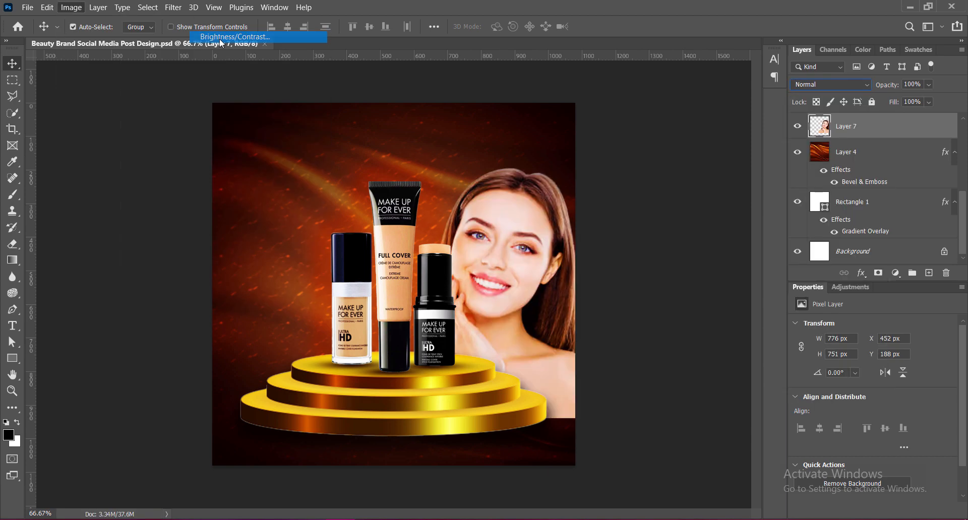
drag(670, 121, 680, 122)
click(772, 79)
drag(929, 84, 919, 103)
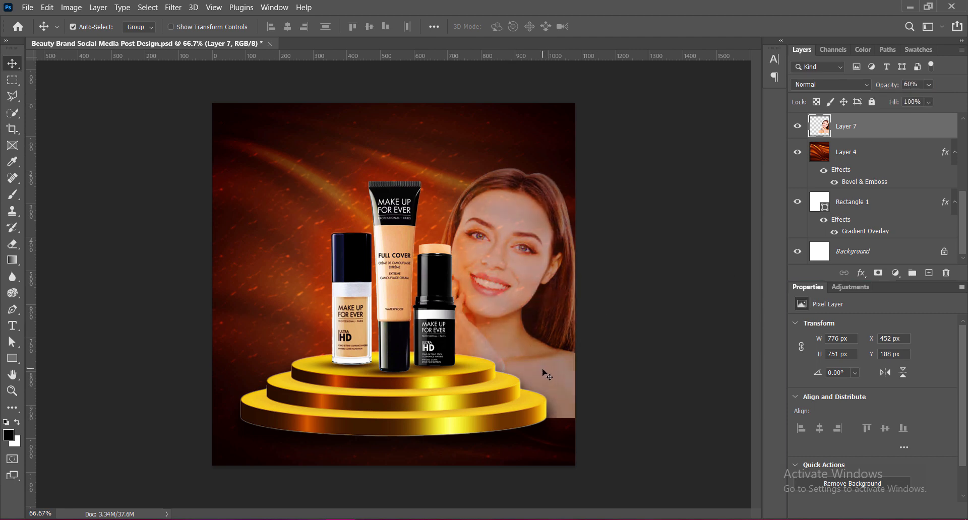
Scale the portrait to 108%, place it on the left against the canvas's lower edge, and set its layer opacity to 50%.
drag(540, 372, 552, 419)
key(ctrl+t)
drag(376, 213, 356, 194)
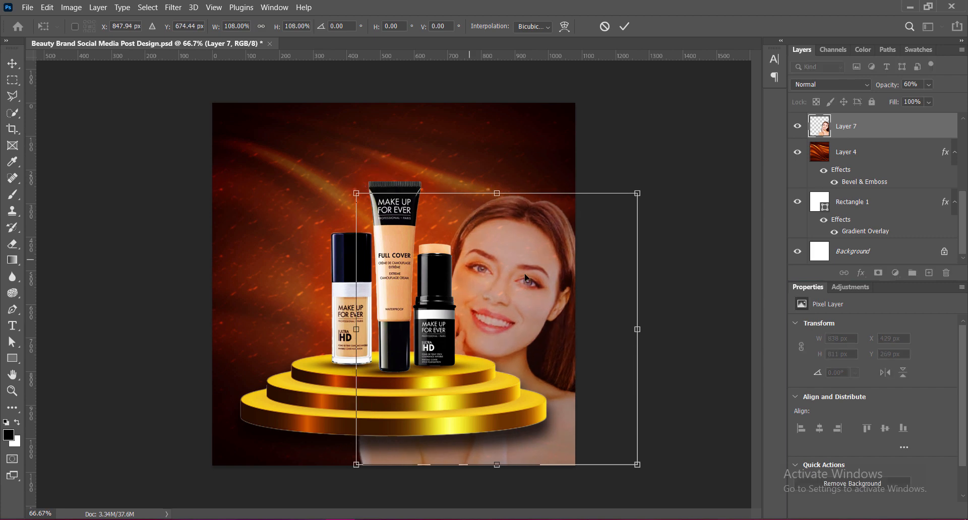
key(Return)
drag(514, 307, 301, 305)
click(889, 87)
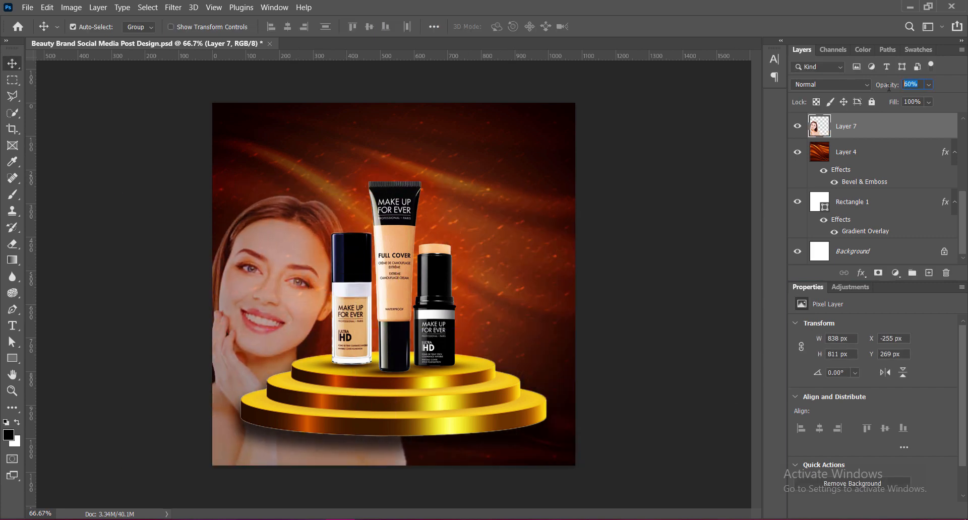
text(50)
Add an outer glow to the portrait layer in light pink f9d1c8.
right_click(818, 122)
click(837, 128)
click(489, 261)
click(675, 129)
click(759, 452)
click(617, 300)
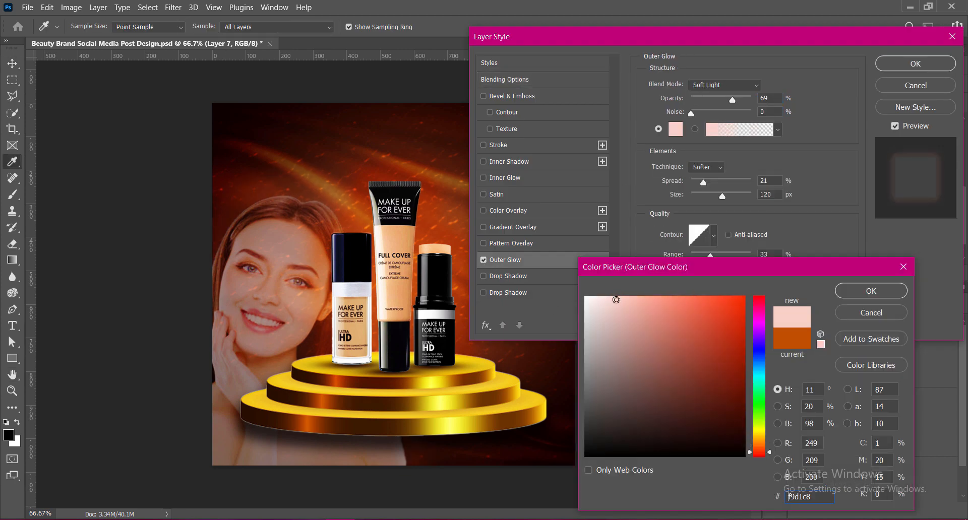
click(871, 291)
Set the portrait glow's blend mode to Pin Light, its spread to 0% and its size to 54 px.
click(731, 85)
click(734, 96)
mouse_move(704, 182)
mouse_down()
mouse_move(679, 187)
mouse_move(707, 197)
mouse_up()
click(730, 85)
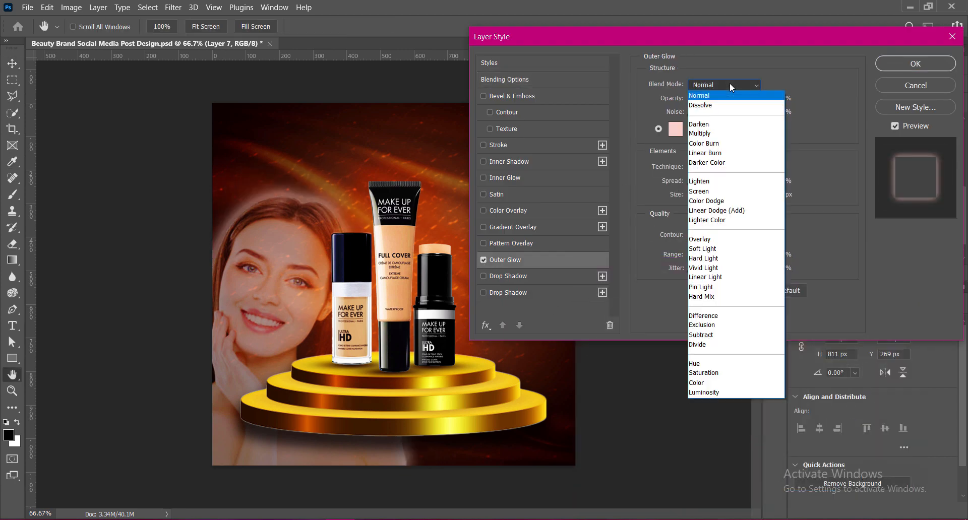
click(701, 287)
Change the portrait's outer glow to white ffffff with 60% opacity, a size of 100 px and a range of 60%.
click(676, 129)
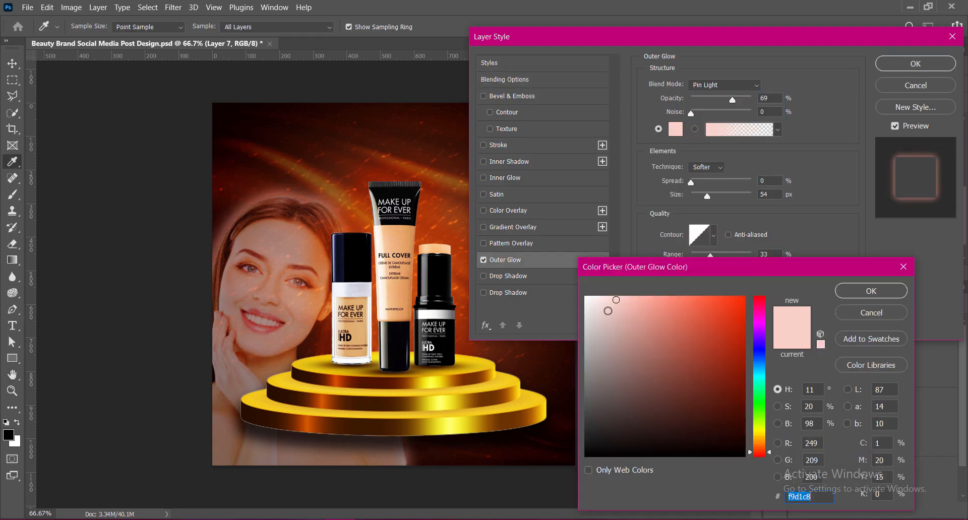
text(ffffff)
key(Return)
drag(772, 98, 758, 98)
text(60)
drag(707, 197, 719, 192)
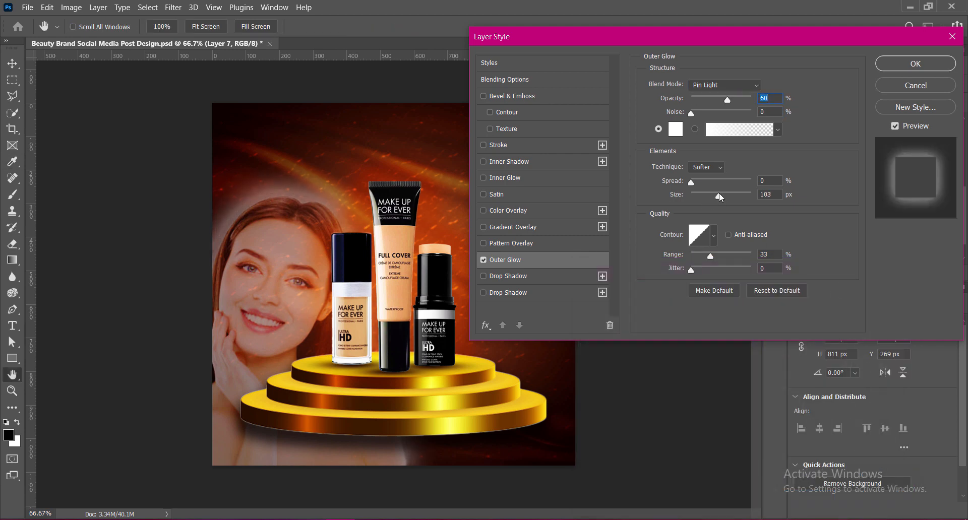
drag(772, 255, 757, 254)
text(60)
drag(773, 195, 769, 194)
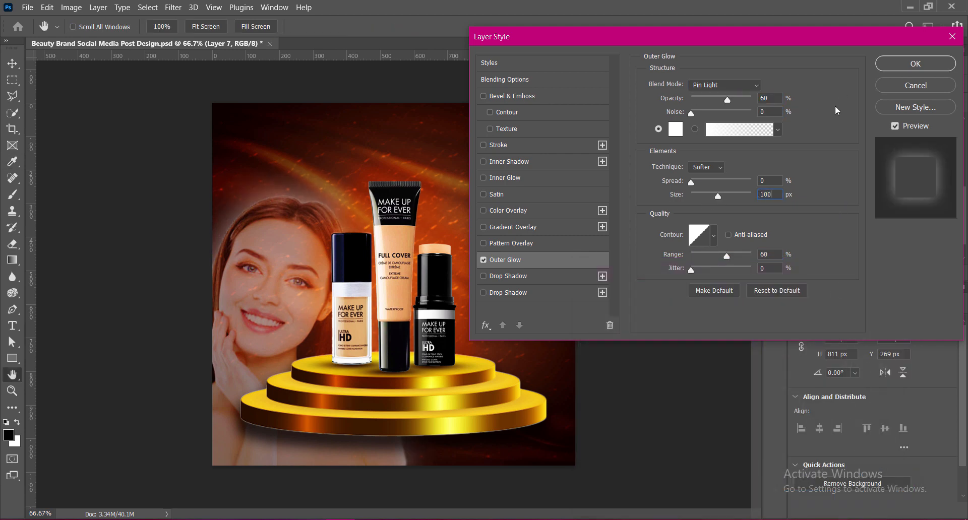
click(915, 64)
Set the portrait layer's opacity to 40%.
double_click(910, 84)
text(39)
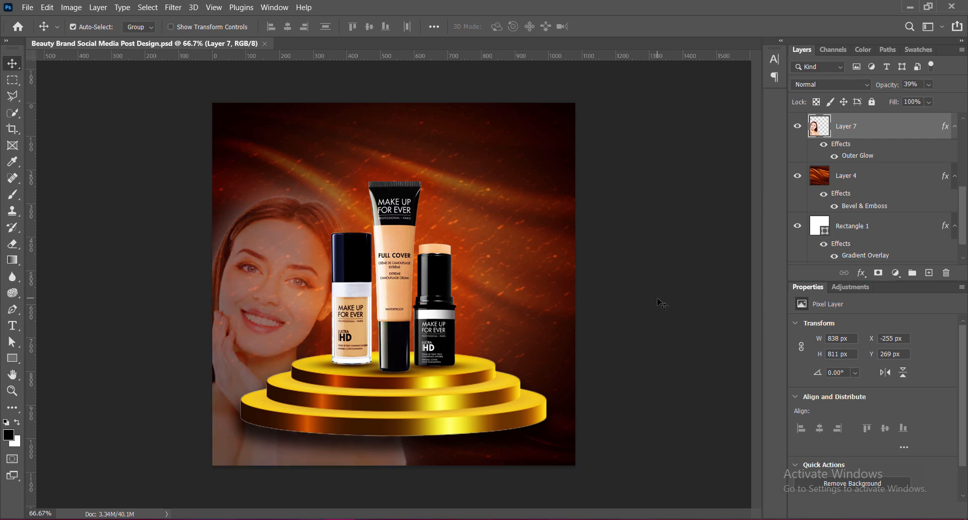
double_click(910, 84)
text(40)
key(Return)
Set the podium's drop shadow to 21 px distance, 12% spread, 40 px size and 60% opacity, and save the document.
click(504, 403)
double_click(858, 155)
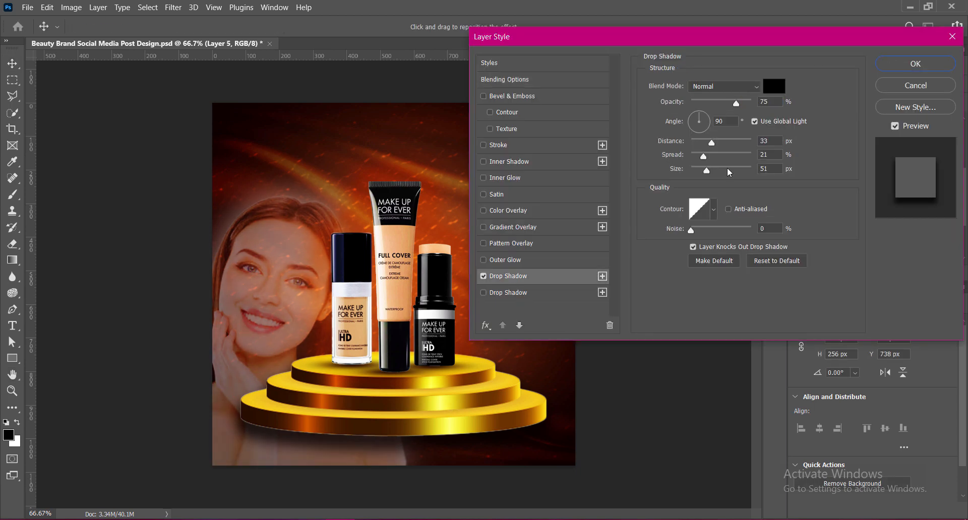
drag(712, 143, 704, 144)
drag(703, 157, 699, 157)
drag(768, 169, 744, 171)
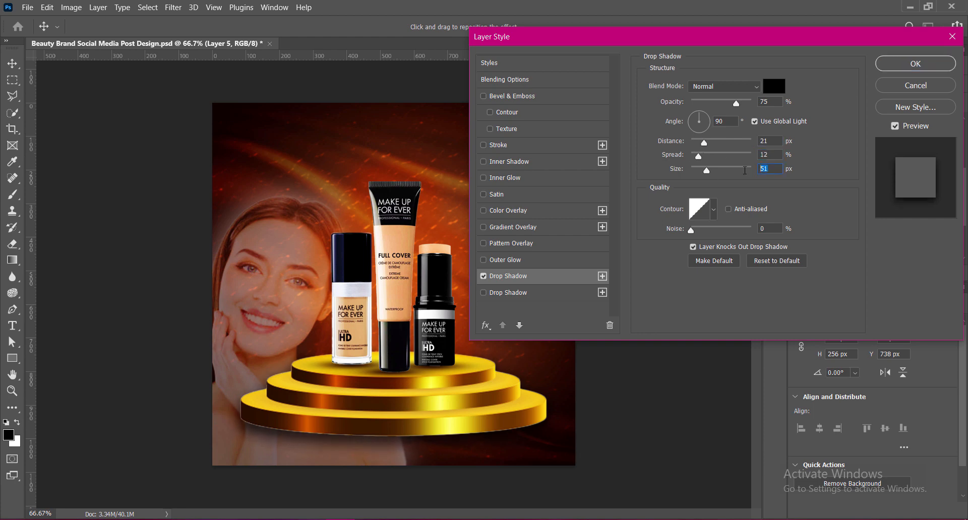
text(40)
drag(769, 102, 747, 103)
text(60)
key(Return)
key(ctrl+s)
Move the product group and the podium together down by about 63 px and save the document.
shift+click(392, 298)
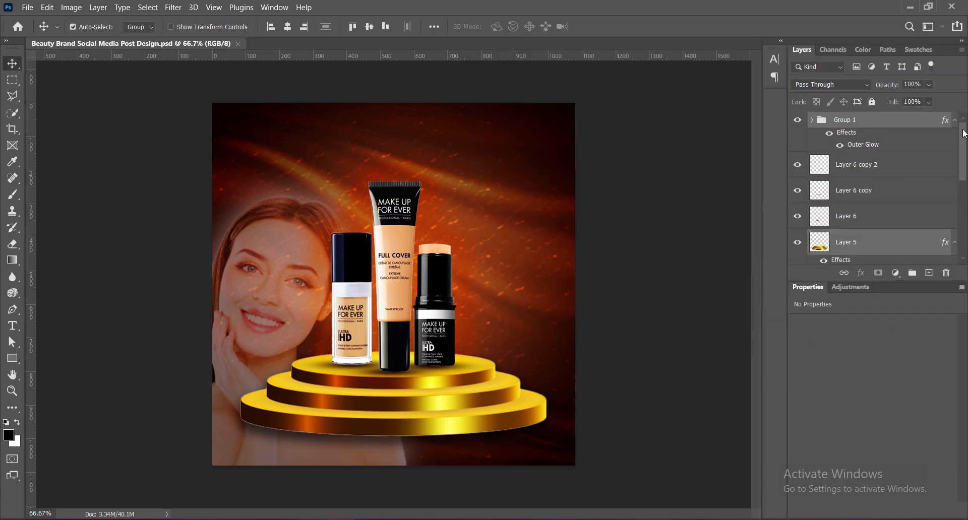
key(shift+Down)
key(shift+Down)
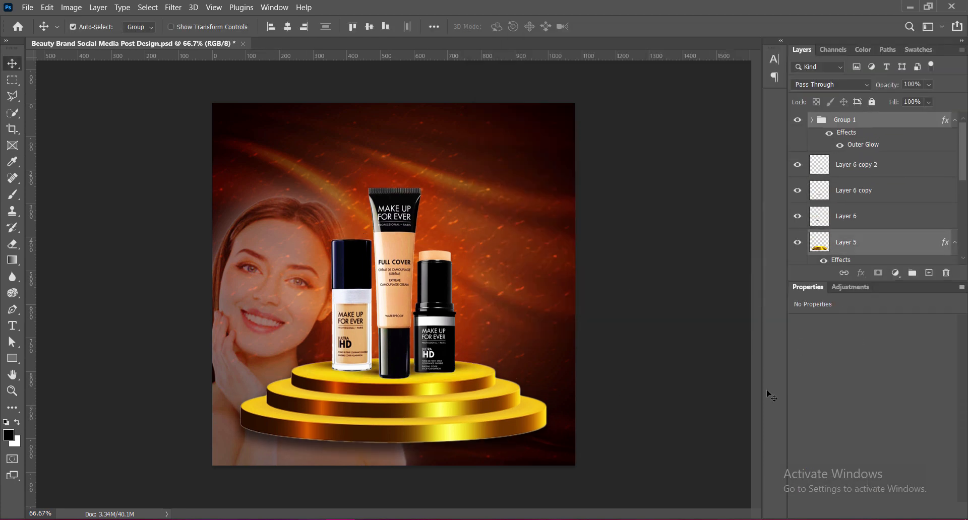
key(shift+Down)
key(shift+Down)
key(shift+Down)
key(shift+Down)
key(shift+Down)
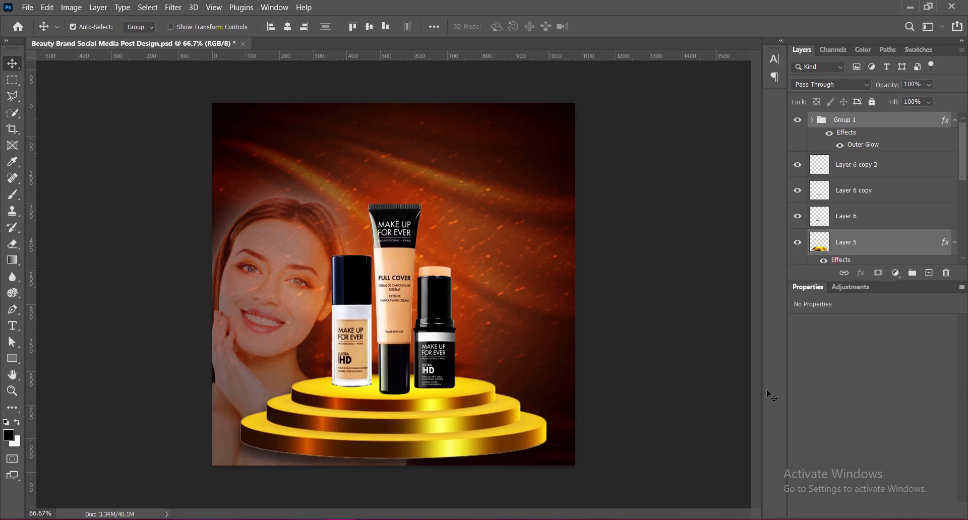
key(shift+Up)
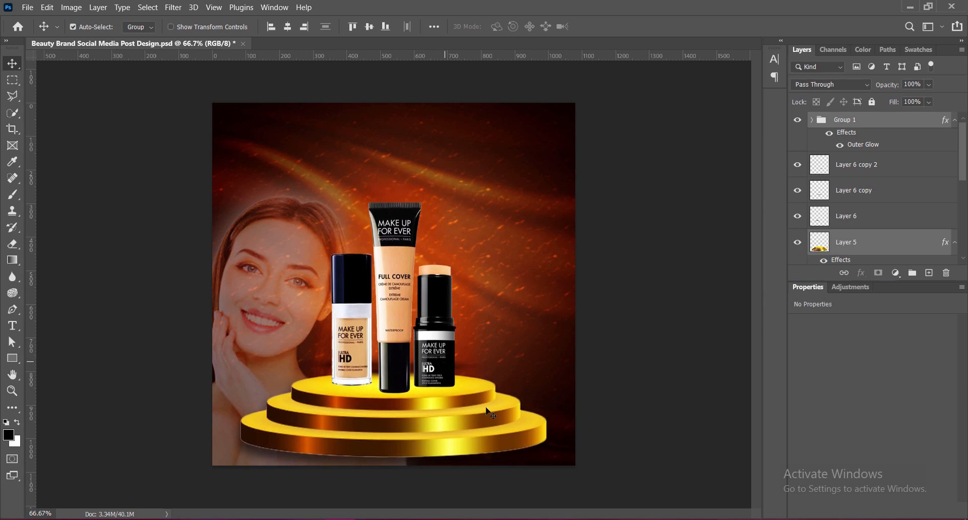
click(687, 373)
key(ctrl+s)
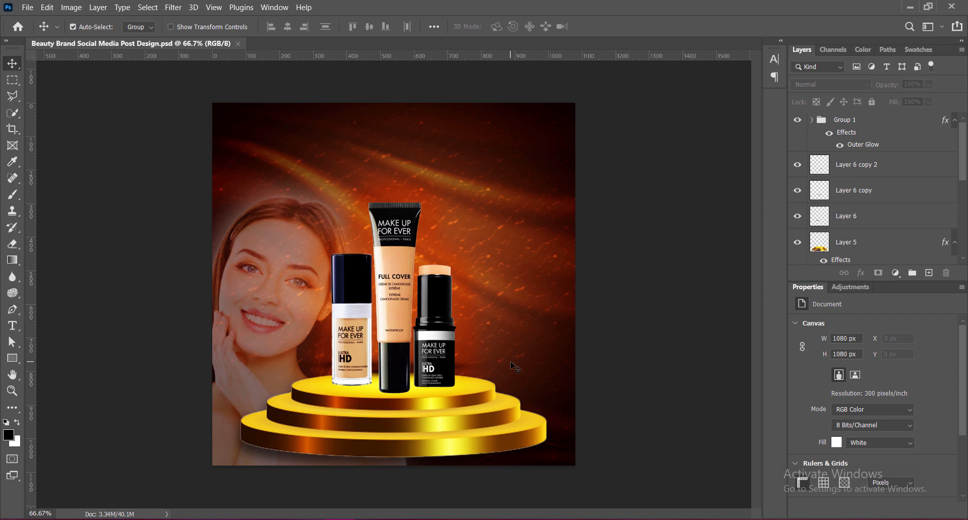
Readjust the distance and size of the podium's drop shadow.
click(439, 446)
double_click(900, 219)
click(497, 277)
drag(704, 145, 709, 145)
drag(769, 141, 764, 169)
text(27)
text(33)
key(Return)
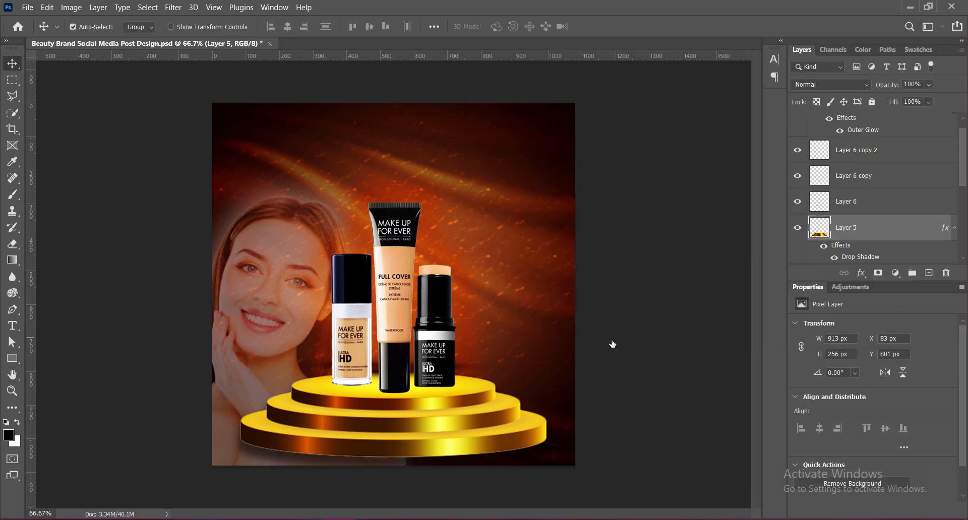
Move the three product shadow layers down together to sit under the products on the podium, and save the document.
click(460, 368)
shift+click(847, 202)
key(shift+Down)
key(shift+Down)
key(shift+Down)
key(shift+Down)
key(shift+Down)
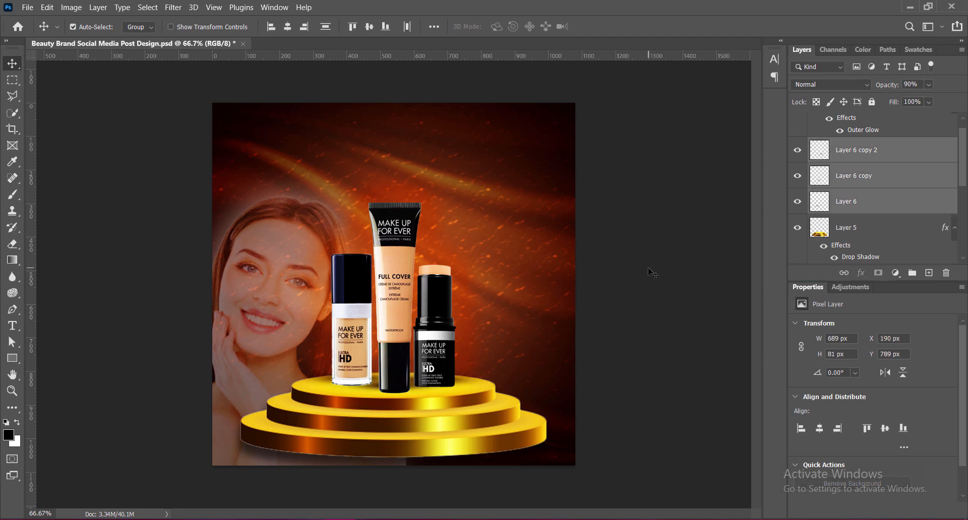
key(Down)
key(Down)
key(Down)
key(Down)
key(Up)
key(Up)
click(640, 267)
key(ctrl+s)
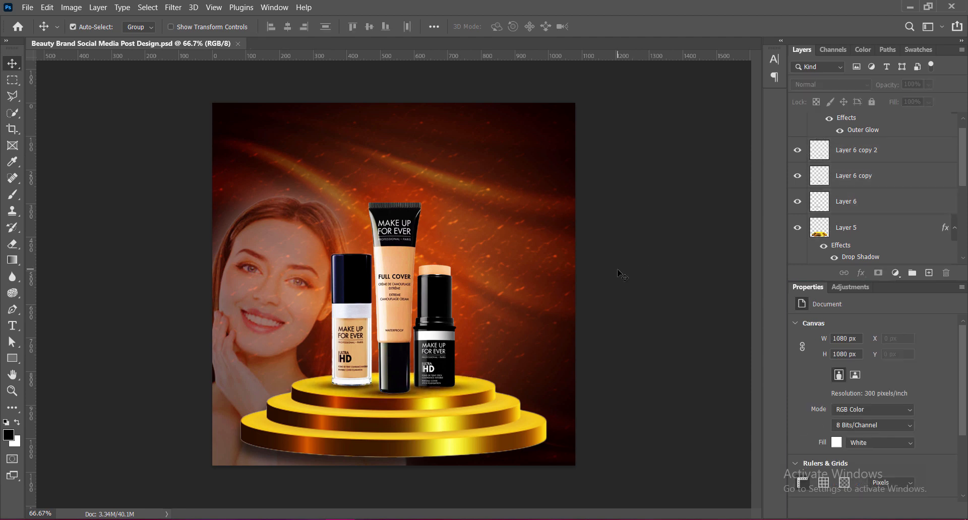
Start a white, right-aligned heading above the products on a new top layer with the lines "Best Natural" and "BEAUTY".
drag(963, 135, 963, 127)
click(898, 120)
click(929, 272)
key(t)
click(318, 146)
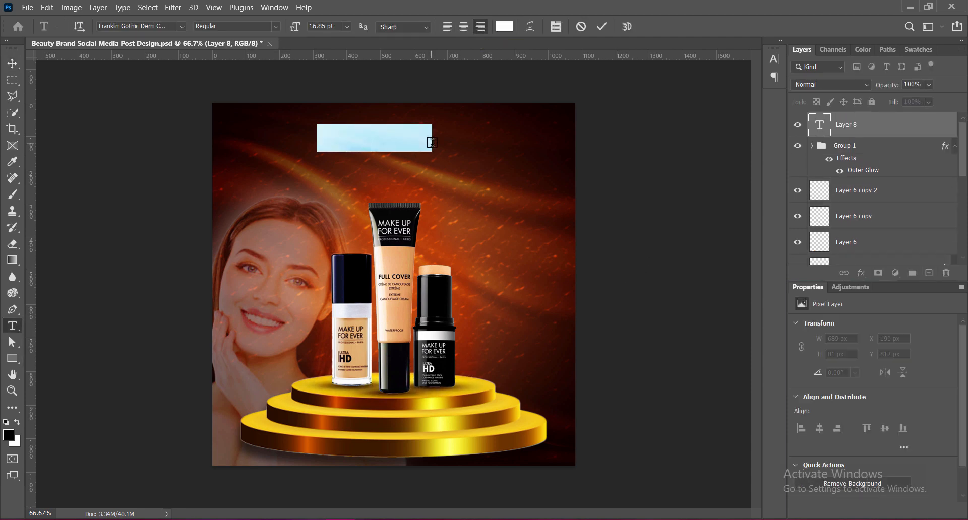
text(Best Natural)
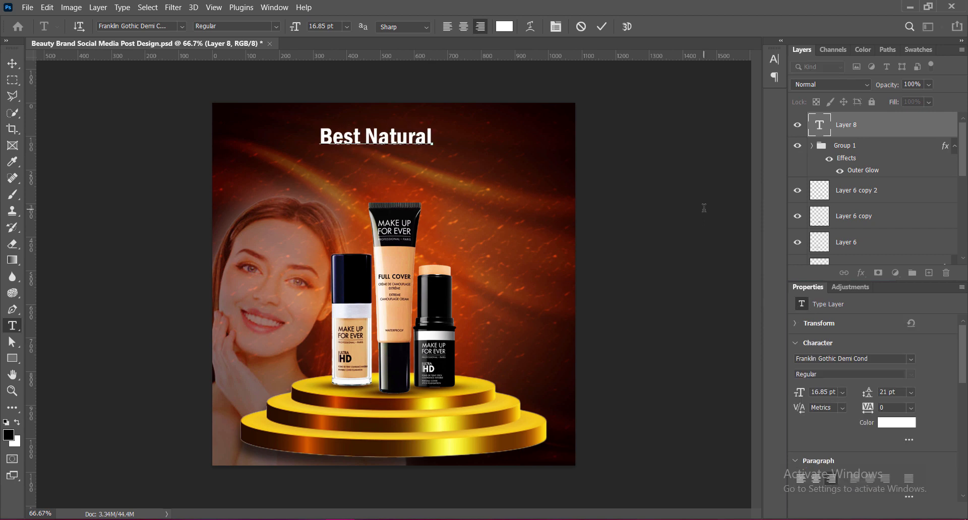
key(Return)
text(BEAUTY)
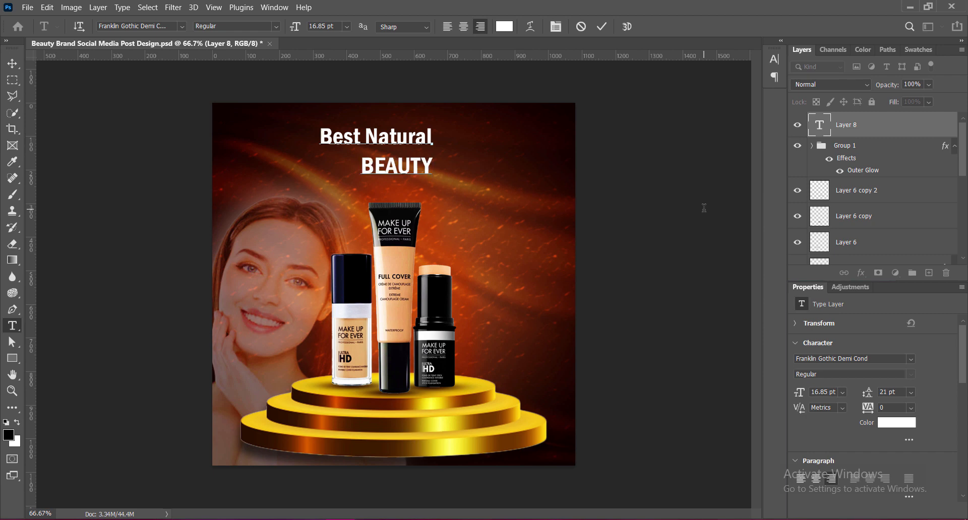
Add the lines "SKIN-CARE" and "PRODUCTS" to the heading.
key(Return)
text(SKIN CARE)
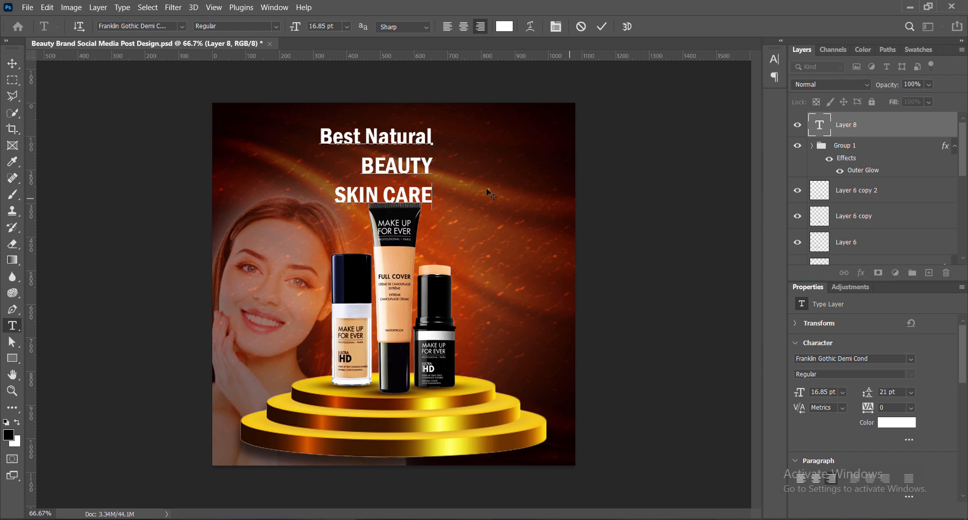
key(BackSpace)
text(-)
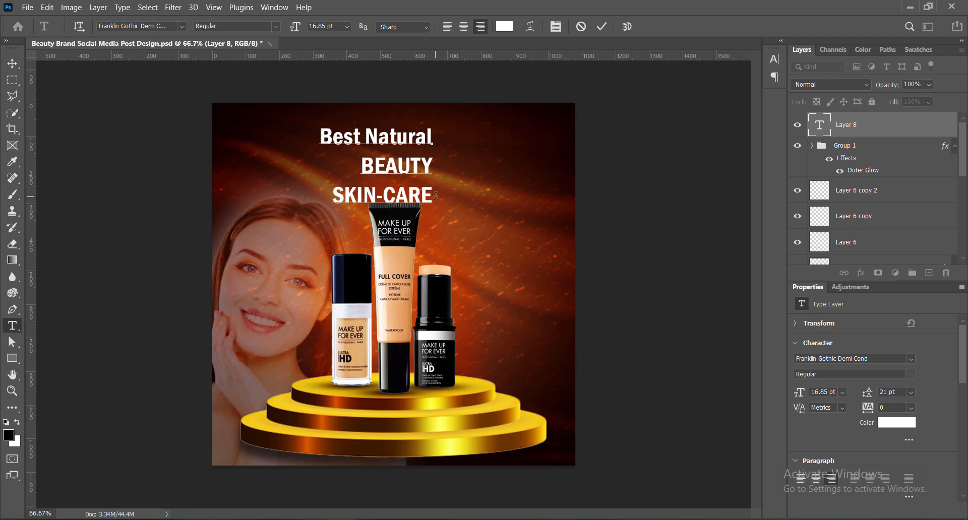
key(Return)
text(PRODU)
text(CTS)
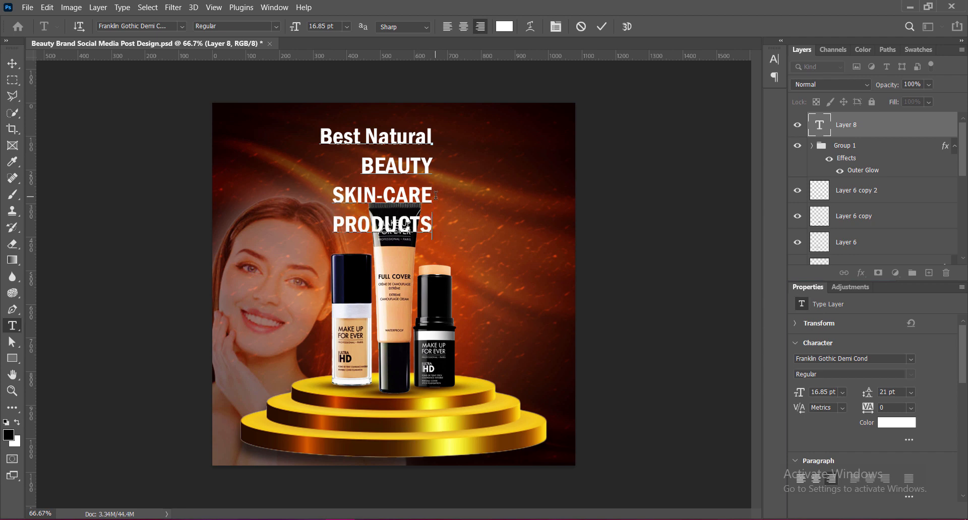
Set the BEAUTY, SKIN-CARE and PRODUCTS lines in LEMON MILK Medium with tracking 50.
drag(363, 164, 433, 232)
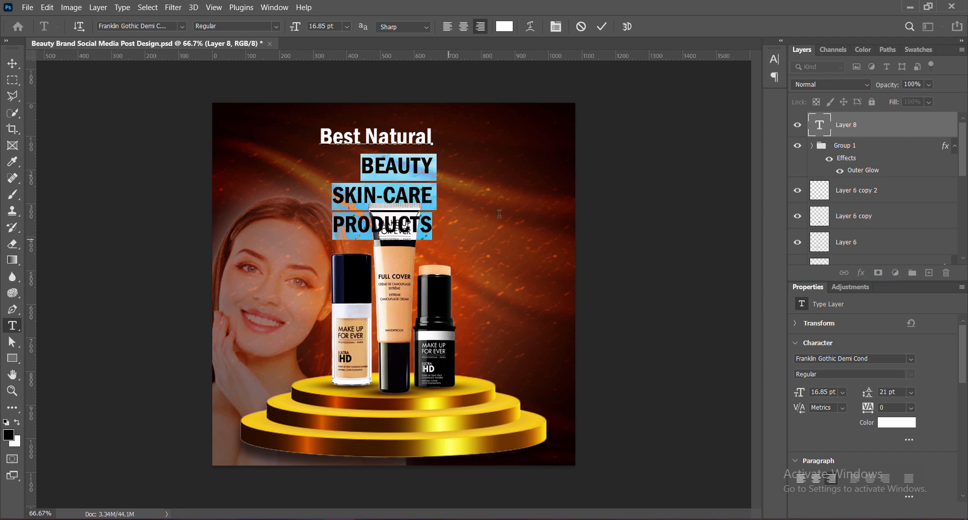
click(183, 25)
click(158, 111)
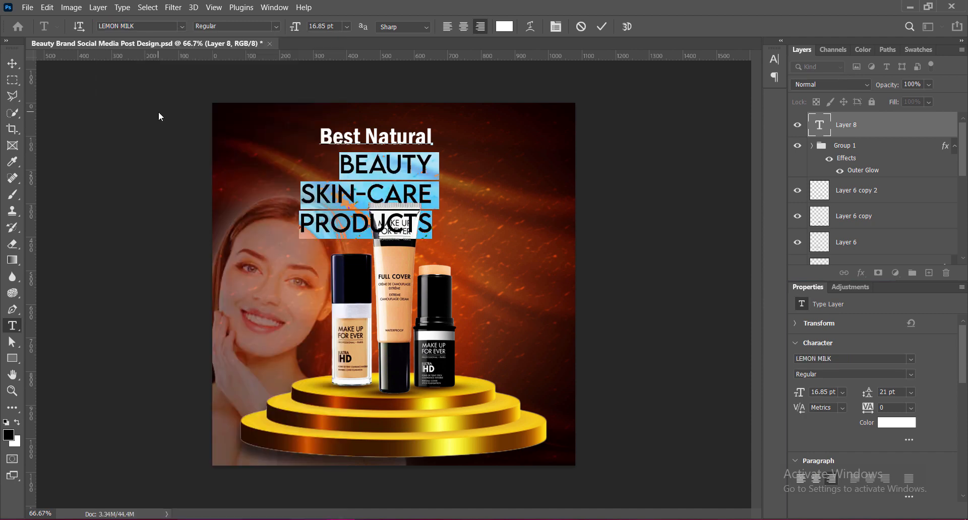
click(276, 26)
click(217, 81)
click(773, 59)
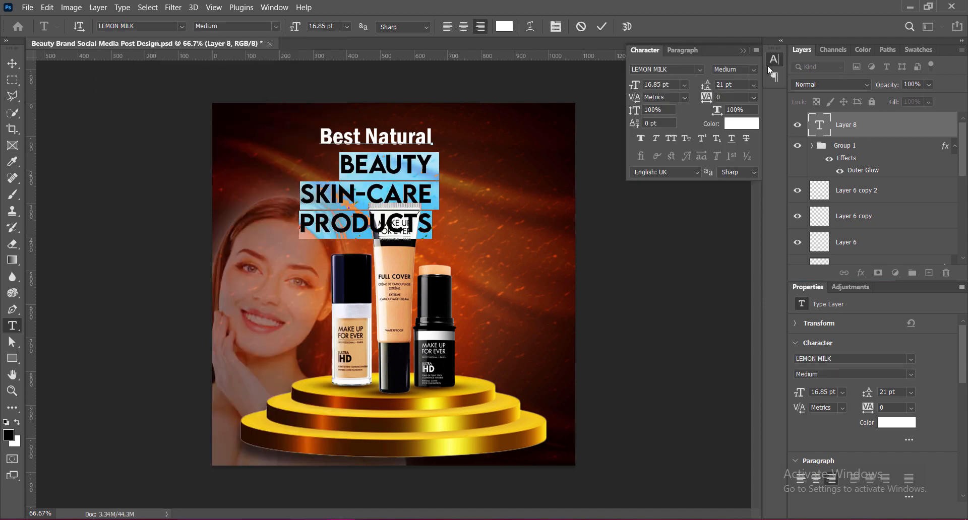
click(753, 96)
click(762, 204)
Change the BEAUTY and SKIN-CARE lines to the Regular weight with tracking 100.
click(336, 163)
drag(336, 163, 434, 203)
click(276, 26)
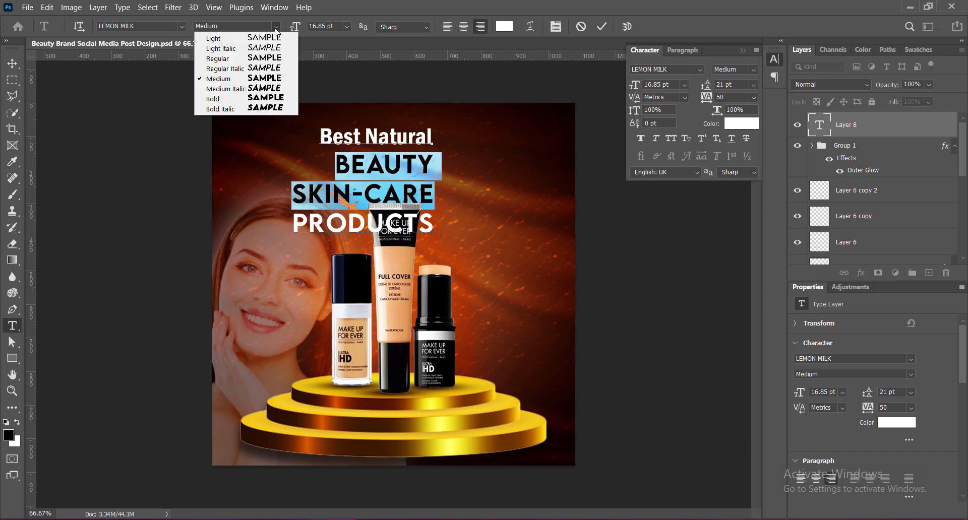
click(229, 59)
click(753, 97)
click(735, 175)
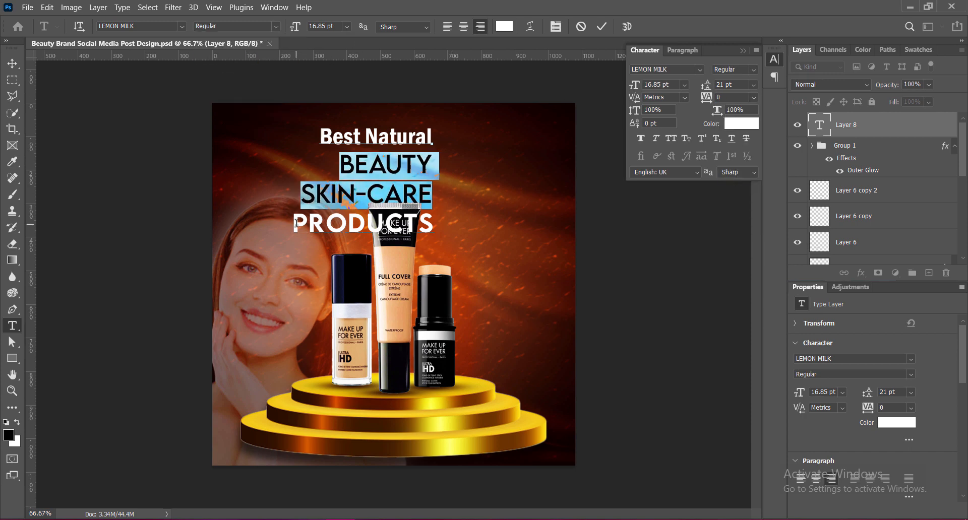
click(753, 97)
click(735, 237)
Widen the PRODUCTS line's tracking to 100.
drag(295, 225, 434, 226)
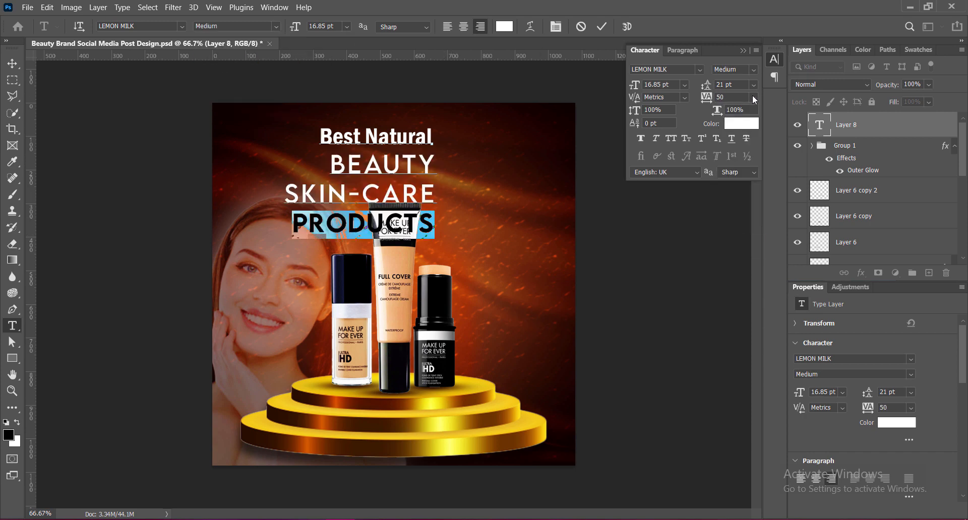
click(753, 97)
click(735, 237)
click(754, 97)
click(734, 249)
click(518, 178)
Reduce the PRODUCTS line's font size to 14 pt.
drag(289, 223, 434, 224)
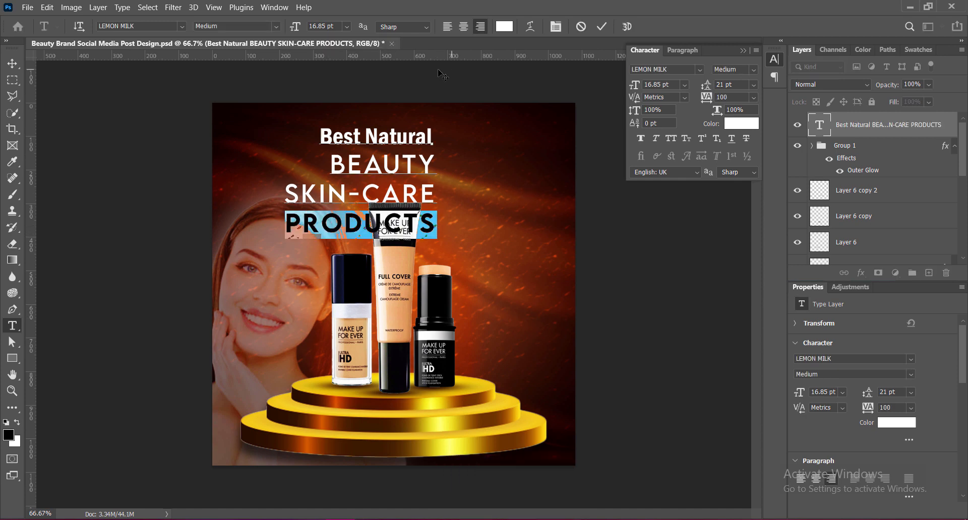
click(347, 26)
click(330, 101)
click(347, 26)
click(356, 107)
Set the PRODUCTS line's tracking to 320 and its leading to 18 pt.
click(753, 97)
click(737, 261)
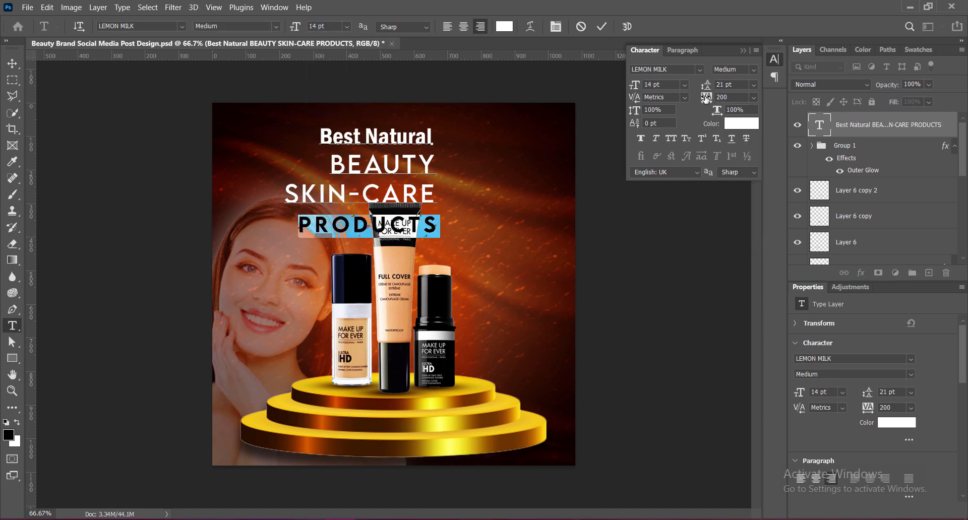
drag(706, 98, 706, 99)
click(754, 84)
click(741, 191)
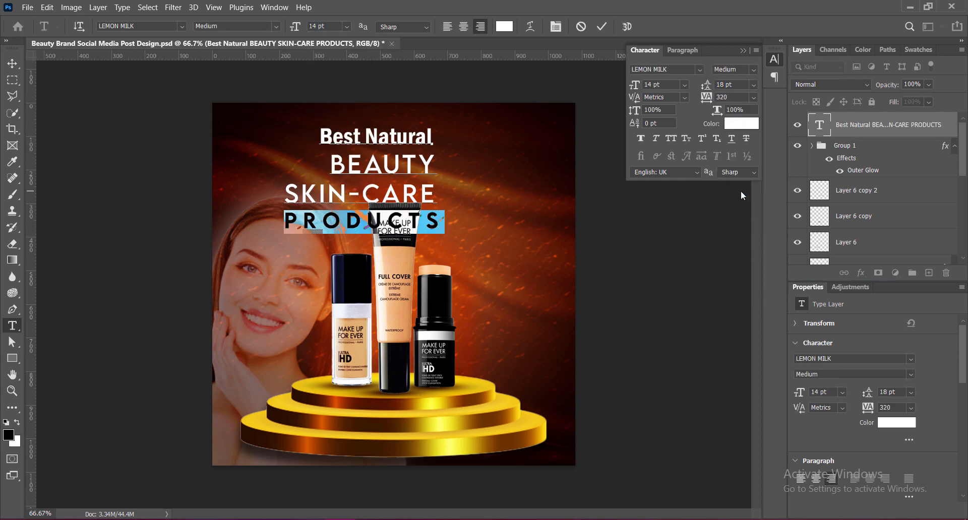
Set the leading of the BEAUTY, SKIN-CARE and PRODUCTS lines to 18 pt and save the document.
drag(333, 163, 442, 221)
click(753, 85)
click(727, 191)
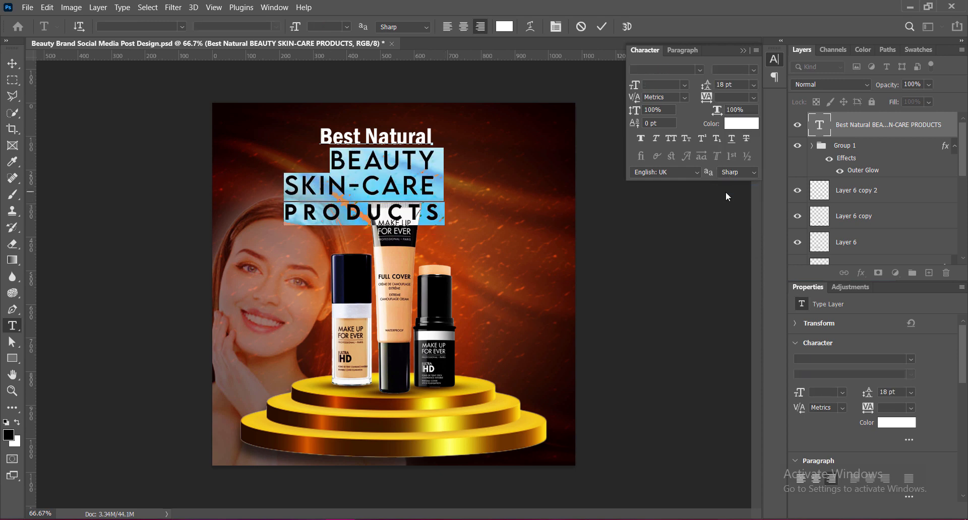
click(632, 182)
key(ctrl+s)
Move the heading to the poster's upper right corner and scale it down slightly to fit beside the tube.
key(v)
drag(404, 142, 534, 204)
key(ctrl+t)
drag(413, 243, 424, 236)
drag(516, 183, 512, 165)
key(Return)
Apply 18 pt leading to the entire heading.
double_click(538, 187)
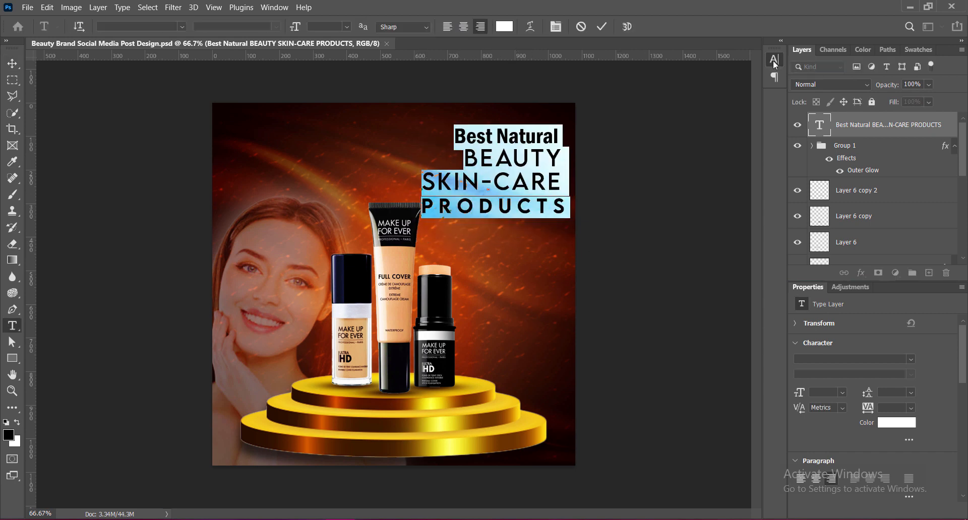
click(774, 59)
click(753, 84)
click(746, 196)
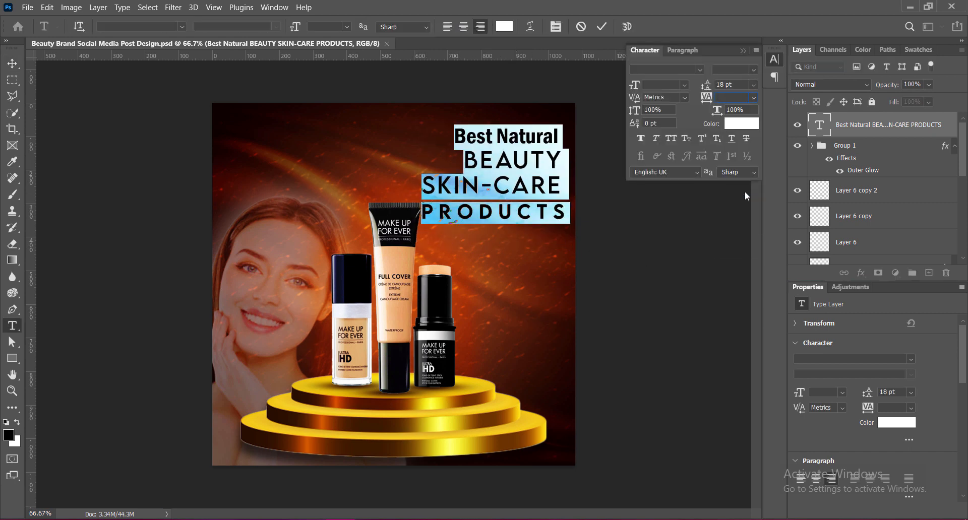
text(320)
key(Return)
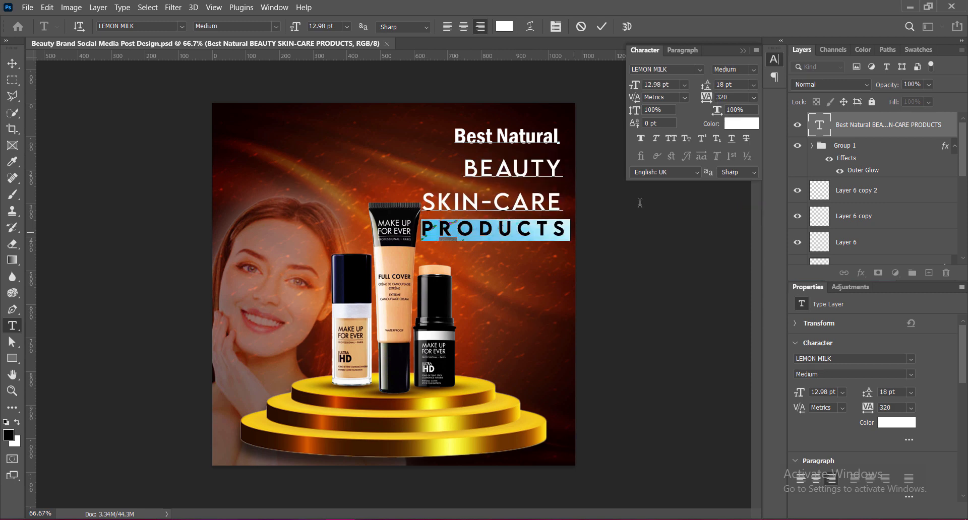
Set the leading of the BEAUTY, SKIN-CARE and PRODUCTS lines to 21 pt.
drag(423, 198, 563, 200)
click(462, 198)
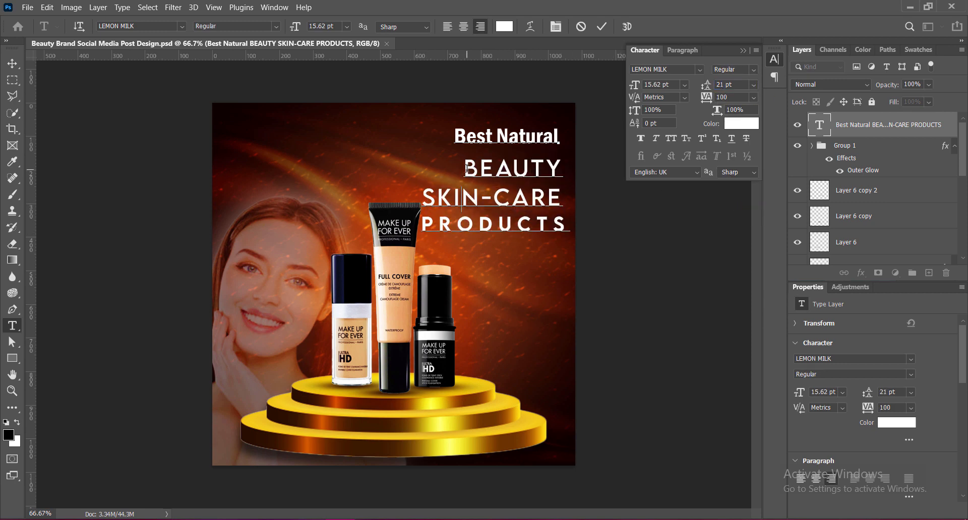
drag(467, 169, 568, 225)
click(754, 85)
click(744, 193)
text(21)
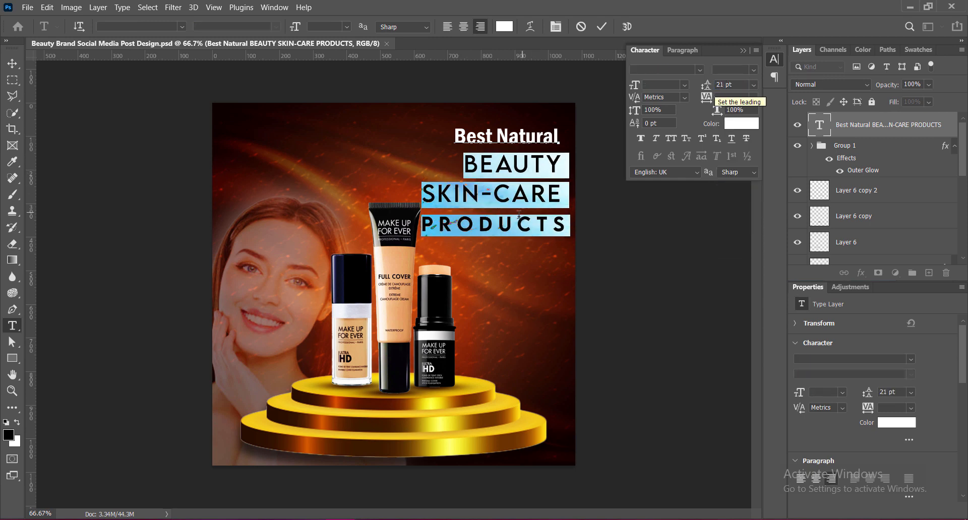
Tighten the leading of the PRODUCTS line alone and commit the heading text.
click(516, 226)
drag(423, 225, 568, 226)
click(754, 86)
click(738, 193)
click(602, 26)
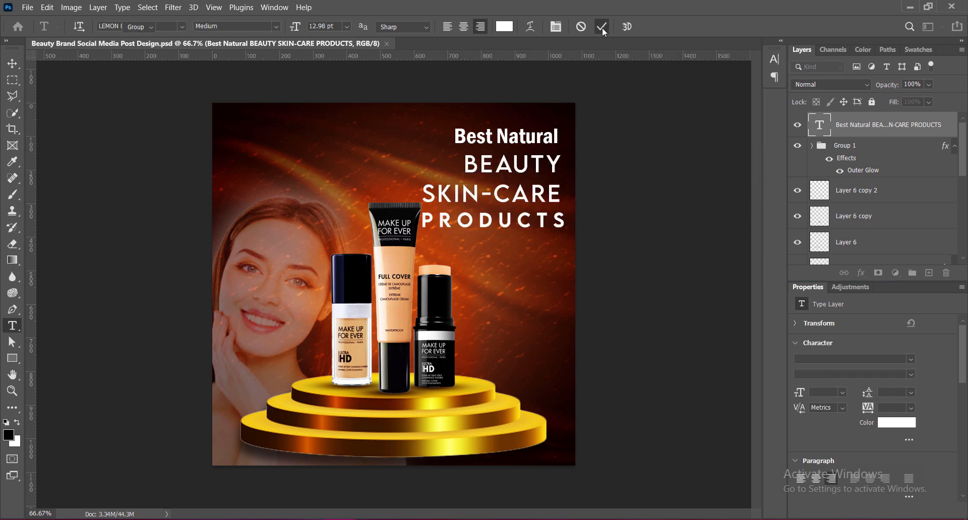
Change the "Best Natural" line to the Calhtia script font.
key(v)
triple_click(522, 137)
click(182, 27)
click(145, 148)
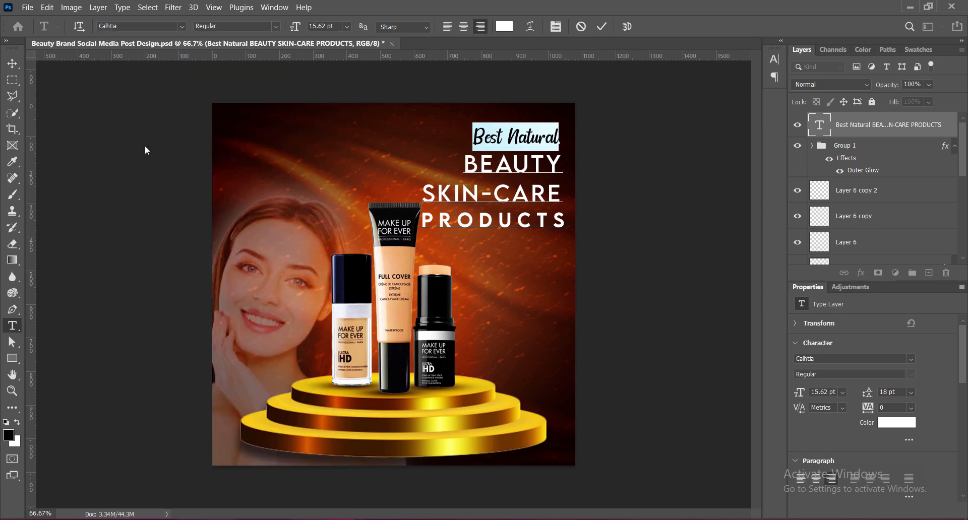
Enlarge the BEAUTY line to 18 pt.
drag(463, 167, 564, 165)
click(347, 26)
click(329, 125)
click(347, 27)
click(330, 140)
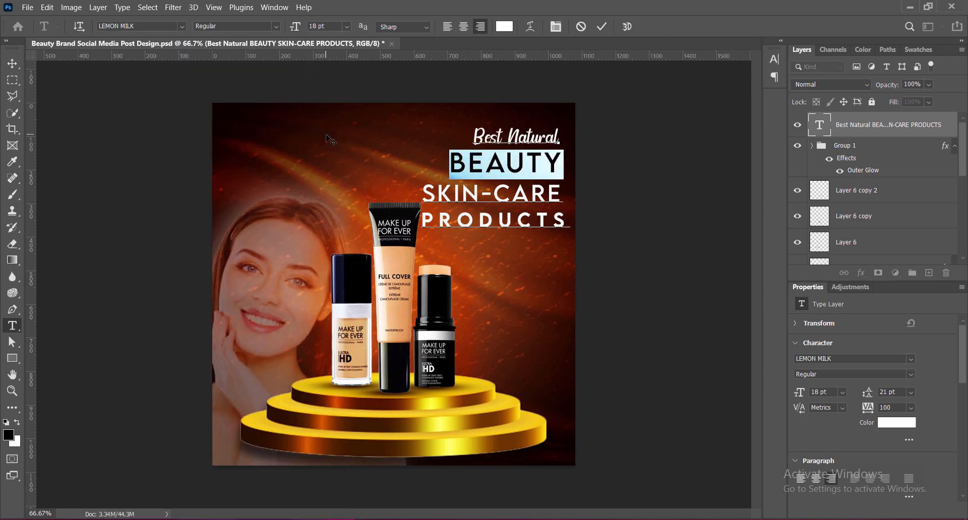
Try progressively wider tracking on the "Best Natural" line, starting at 50.
triple_click(524, 137)
click(774, 59)
click(754, 98)
click(744, 217)
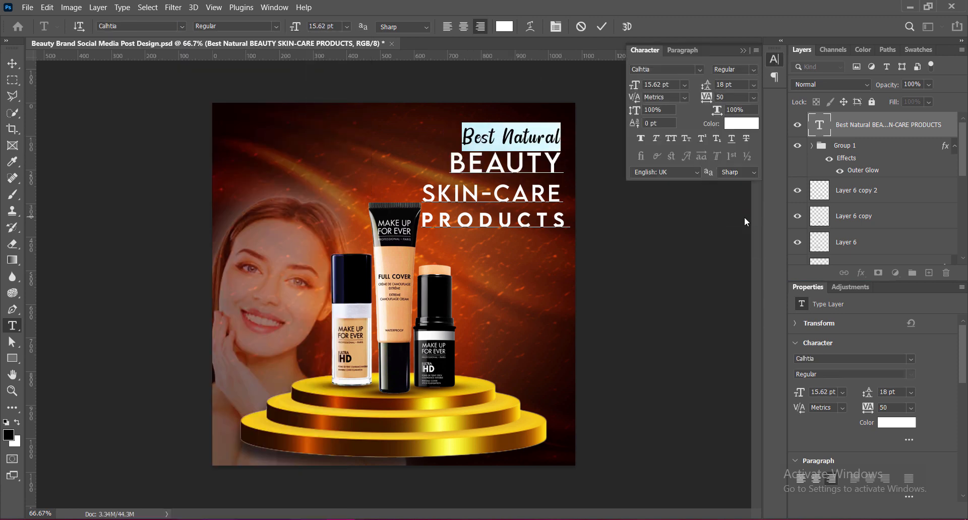
click(754, 98)
click(743, 228)
click(754, 98)
click(740, 235)
click(744, 50)
click(603, 29)
key(v)
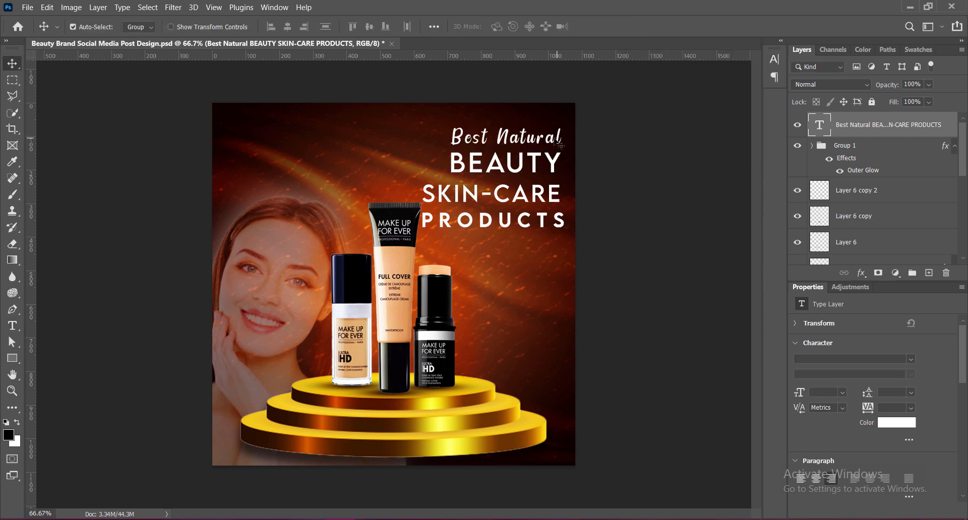
Set the tracking of the "Best Natural" line to 50 and commit the text.
key(t)
triple_click(556, 133)
click(774, 61)
click(754, 98)
click(737, 219)
click(743, 51)
click(601, 27)
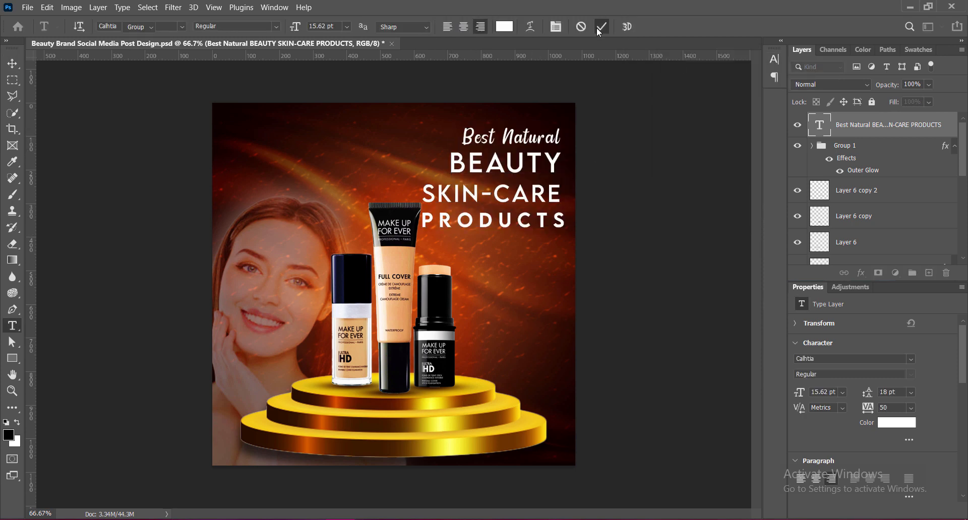
Reduce the "Best Natural" line to about 14 pt and save the document.
click(539, 136)
key(ctrl+a)
triple_click(538, 135)
click(347, 26)
click(330, 104)
click(601, 27)
key(v)
key(ctrl+s)
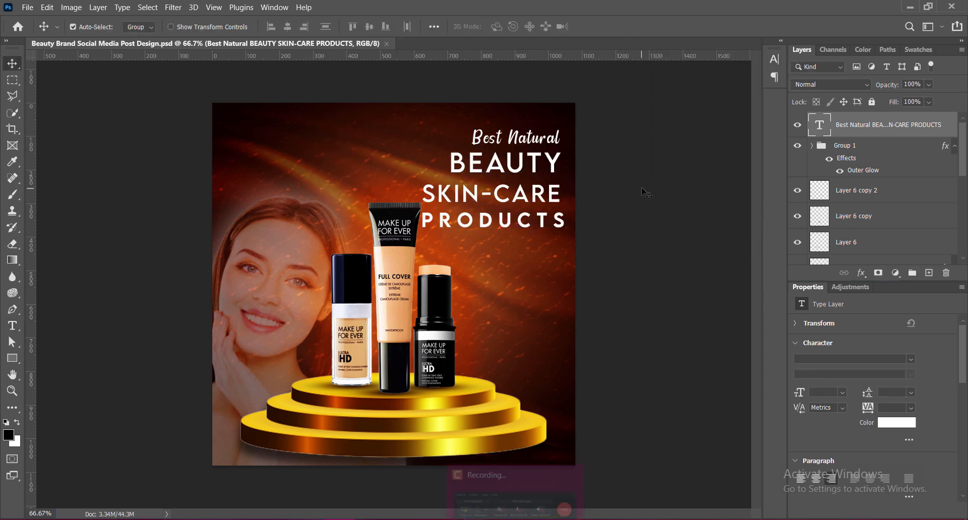
Move the whole heading slightly lower beside the tube.
drag(533, 197, 535, 217)
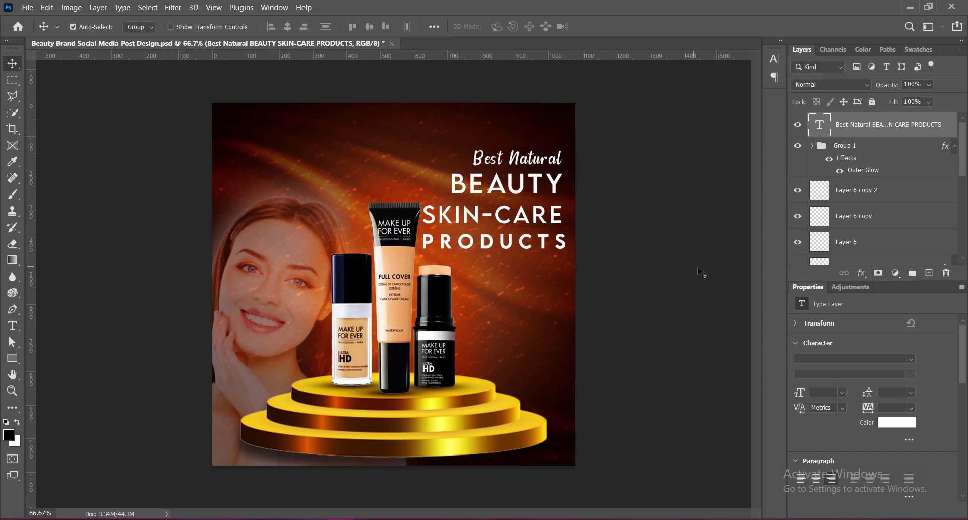
key(Up)
key(Up)
key(Up)
key(Up)
key(Up)
key(Up)
key(Up)
key(Up)
key(Up)
key(Up)
key(Up)
key(Up)
key(Up)
key(Up)
key(Up)
key(Up)
key(Up)
key(Up)
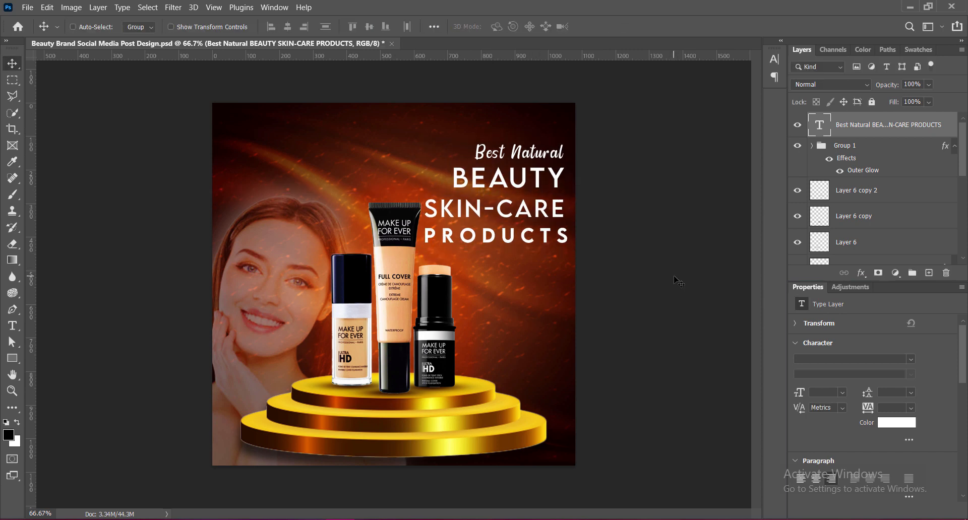
Recolor the "Best Natural" line pale peach by sampling the tube and lightening the shade, copying its color code.
double_click(535, 153)
triple_click(535, 154)
click(505, 27)
click(403, 262)
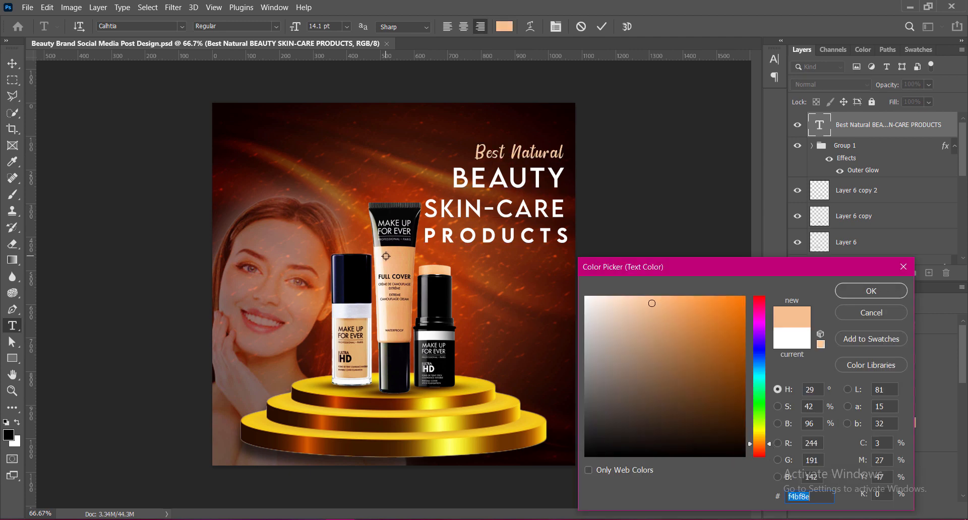
click(623, 299)
click(626, 297)
key(ctrl+c)
click(857, 291)
Apply the copied peach color to the SKIN-CARE line and lighten it slightly.
click(455, 209)
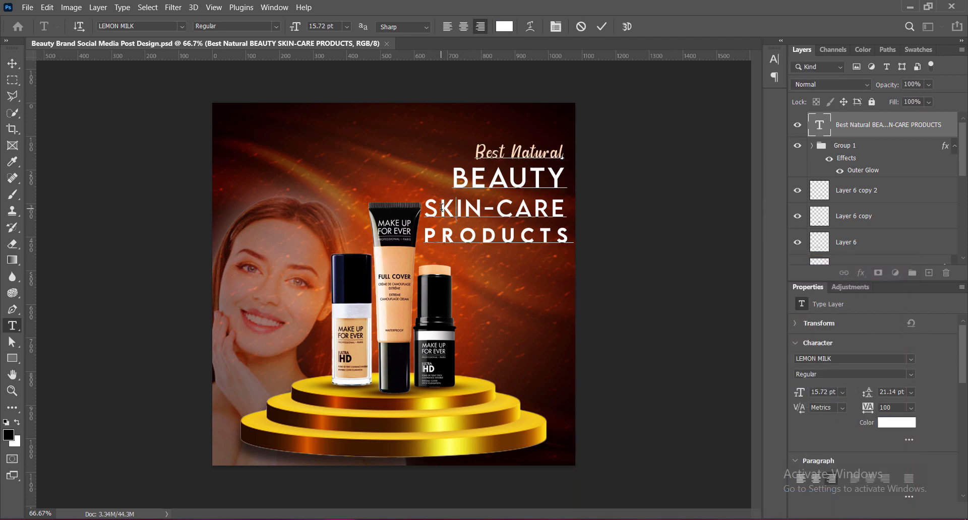
triple_click(456, 209)
click(505, 27)
key(ctrl+v)
click(853, 290)
click(508, 209)
triple_click(457, 209)
click(505, 27)
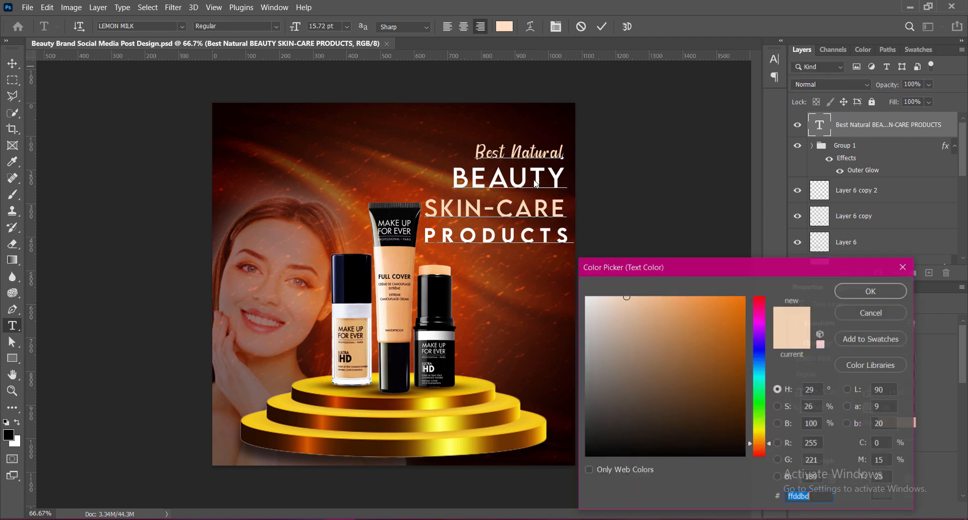
click(622, 298)
click(868, 291)
Paste the copied peach color code into the "Best Natural" line's text color.
click(502, 152)
triple_click(502, 151)
click(505, 27)
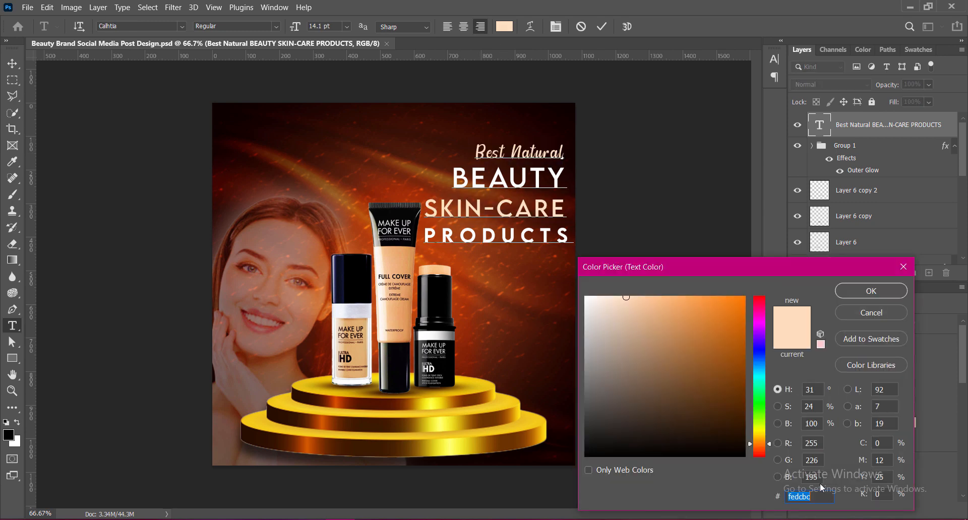
key(ctrl+v)
click(869, 291)
Nudge the whole heading up toward the poster's top edge, fine-tuning its height.
click(12, 64)
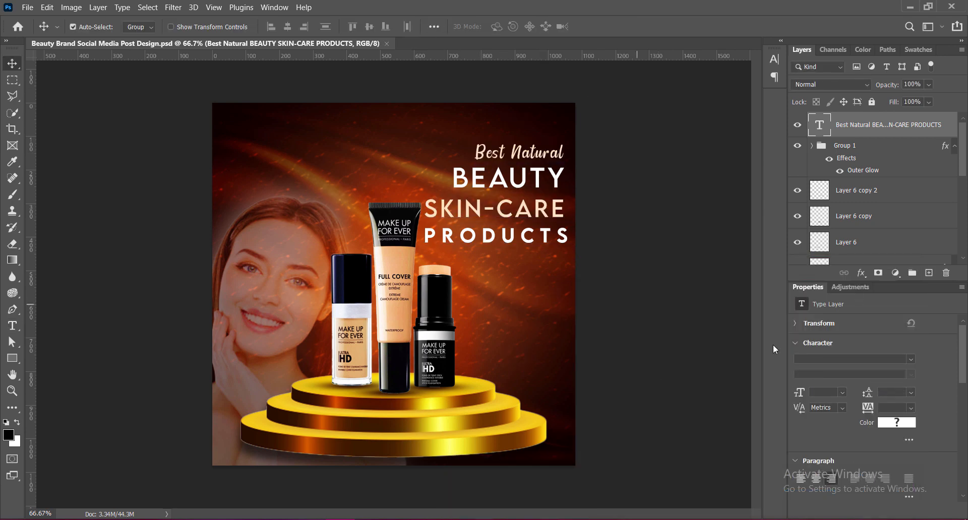
key(shift+Up)
key(shift+Up)
key(shift+Up)
key(shift+Up)
key(shift+Up)
key(shift+Up)
key(shift+Up)
key(shift+Up)
key(Down)
key(Down)
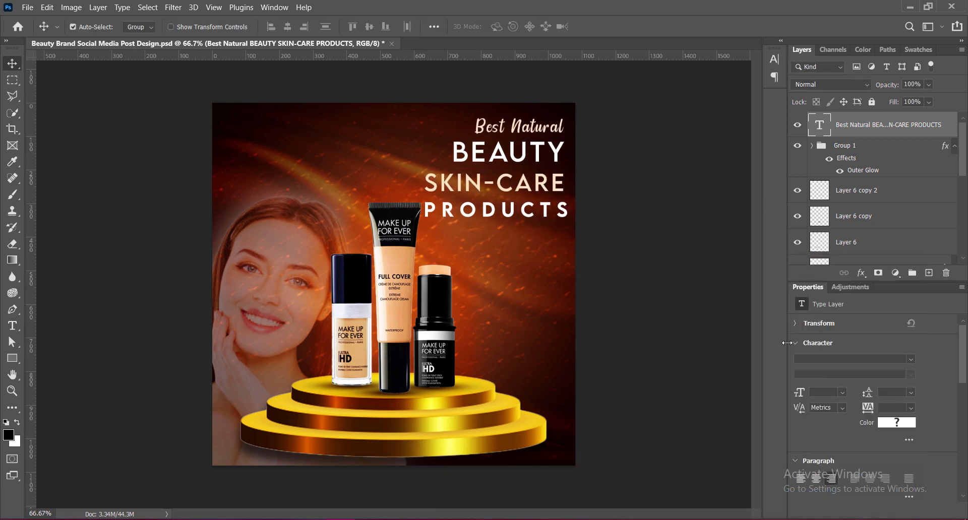
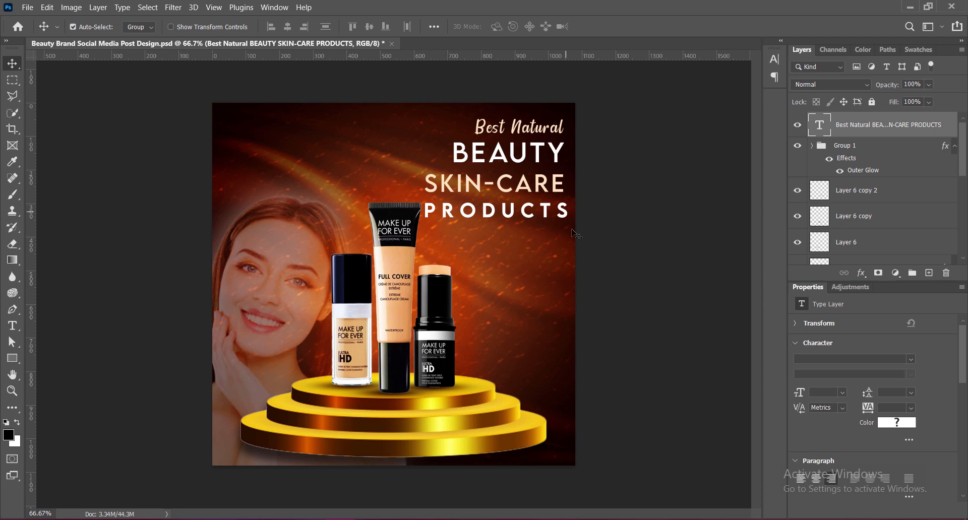
Nudge the whole heading block slightly down from the poster's top edge.
key(Down)
key(Down)
key(Down)
key(Down)
key(Down)
key(Down)
key(Down)
key(Down)
key(Down)
key(Down)
key(Down)
key(Down)
key(Down)
key(Down)
key(Down)
key(Down)
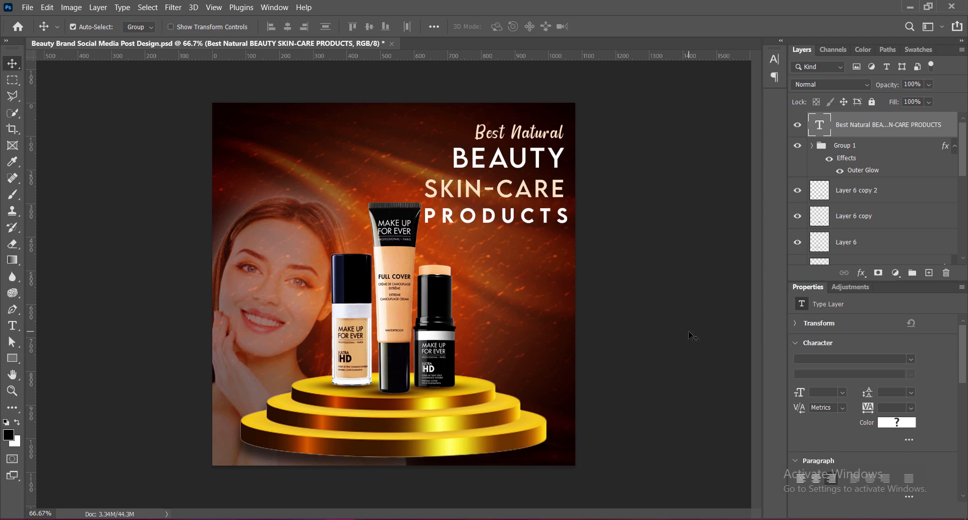
Add a drop shadow to the heading with 75% opacity, 12 px distance, 9% spread and 15 px size.
double_click(948, 126)
click(486, 276)
drag(620, 37, 701, 37)
click(576, 277)
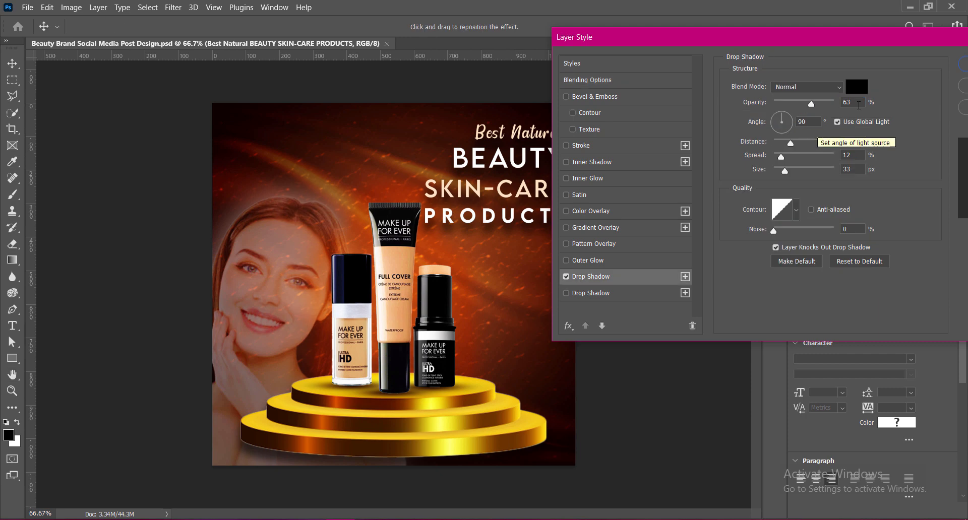
drag(811, 104, 819, 104)
drag(790, 145, 778, 145)
text(12)
mouse_move(853, 142)
mouse_down()
mouse_move(827, 142)
mouse_move(827, 172)
mouse_move(841, 143)
mouse_up()
text(21915)
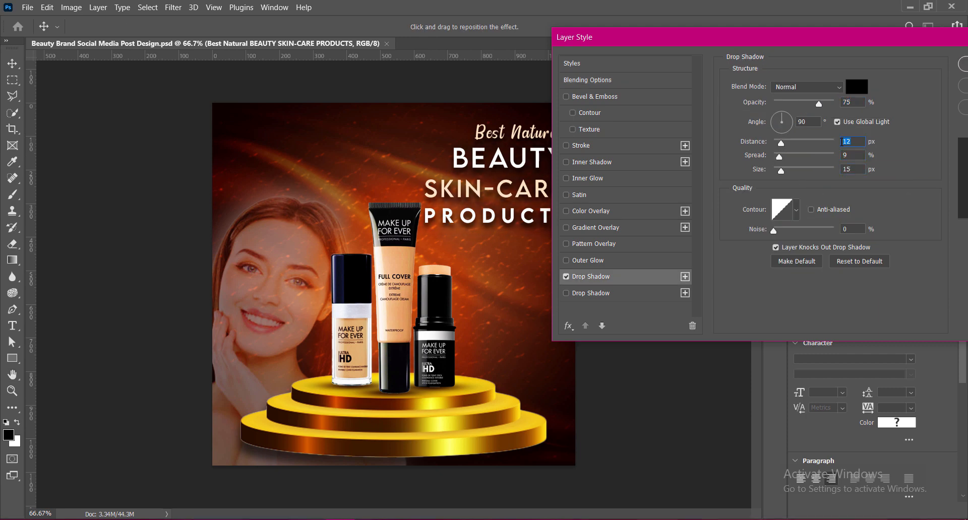
text(9)
Refine the heading's drop shadow to about 8 px distance, 12% spread and 12 px size, and apply it.
key(Tab)
text(12)
key(Return)
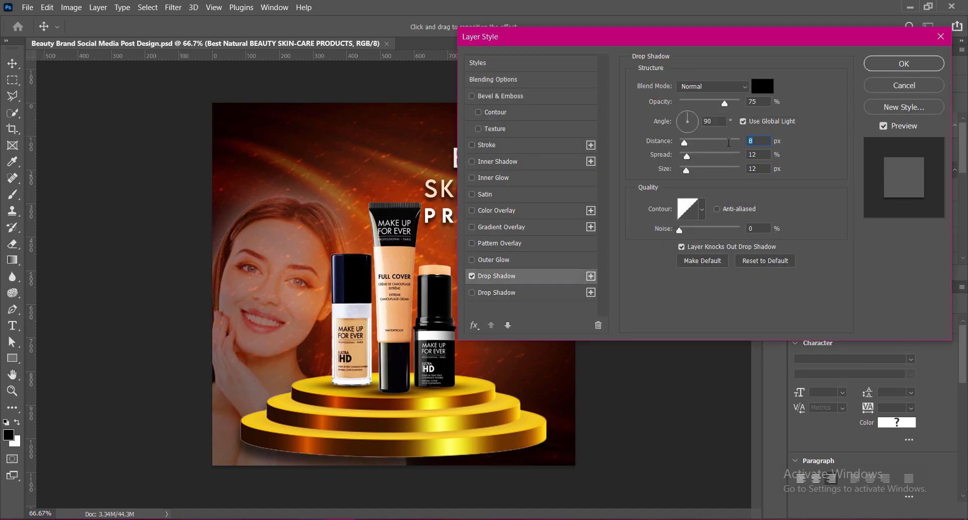
key(Return)
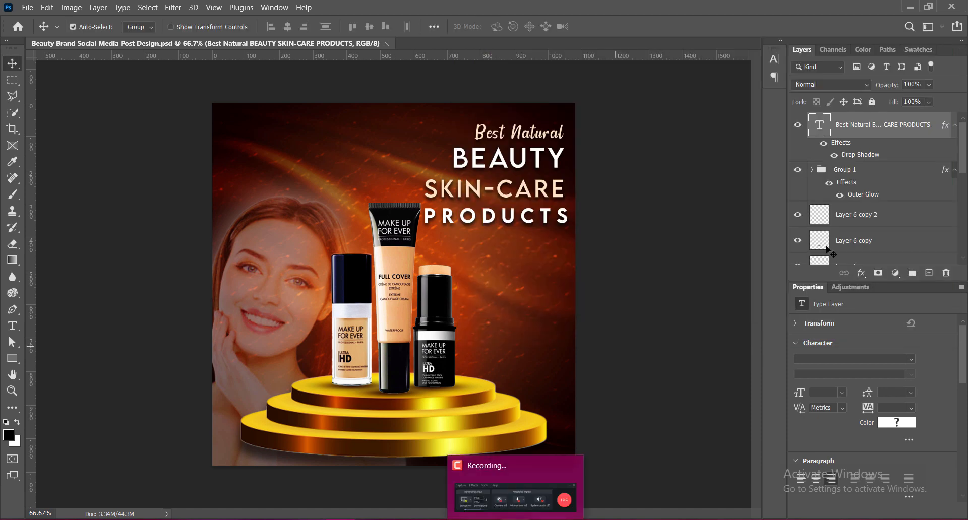
Start a new text over the products using the LEMON MILK font in white.
click(12, 326)
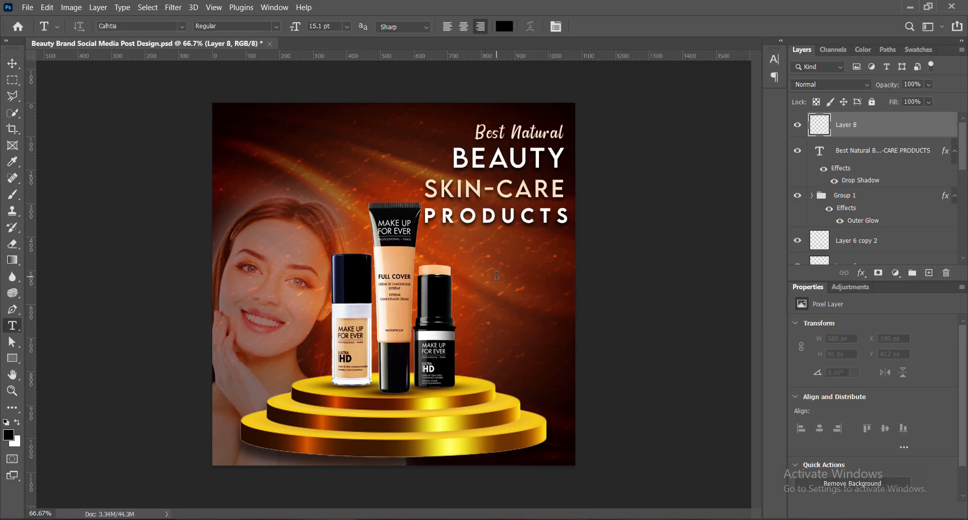
click(497, 274)
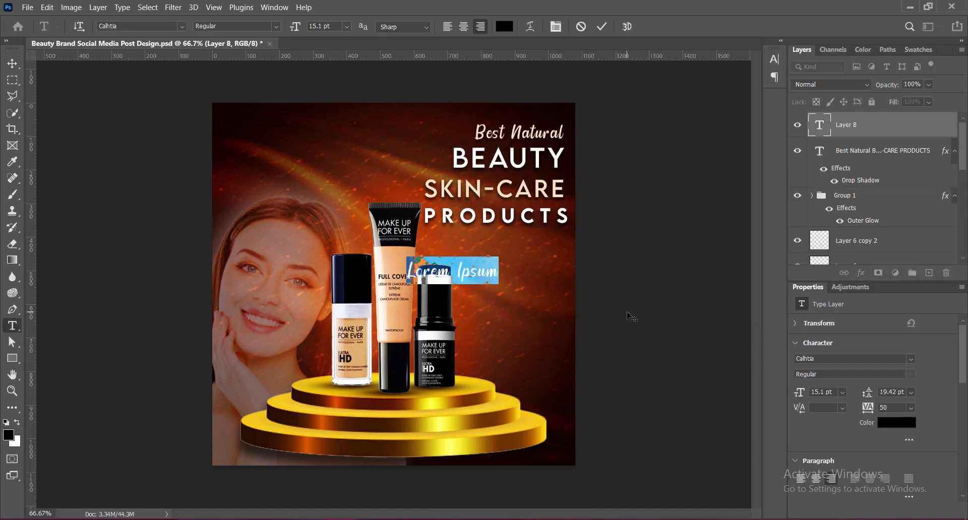
click(182, 27)
click(197, 105)
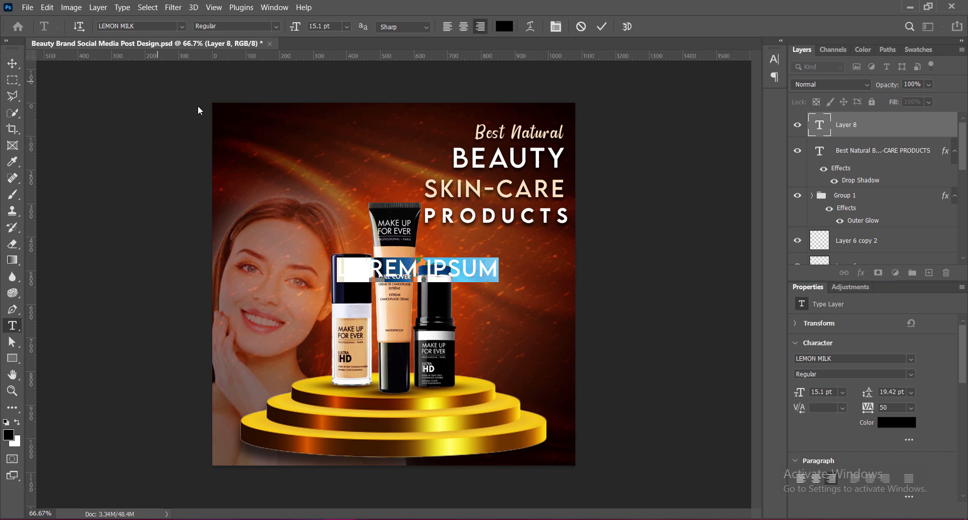
click(502, 29)
click(589, 283)
click(866, 292)
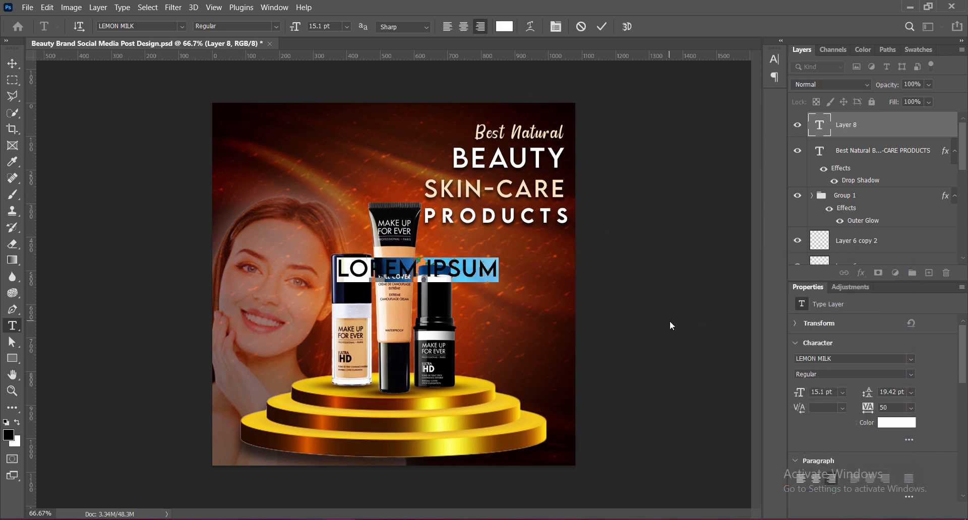
Enter the two-line tagline "YOUR BEAUTY" and "IS OUR PROFESION".
text(YOUR BEAUTY)
key(Return)
text(IS)
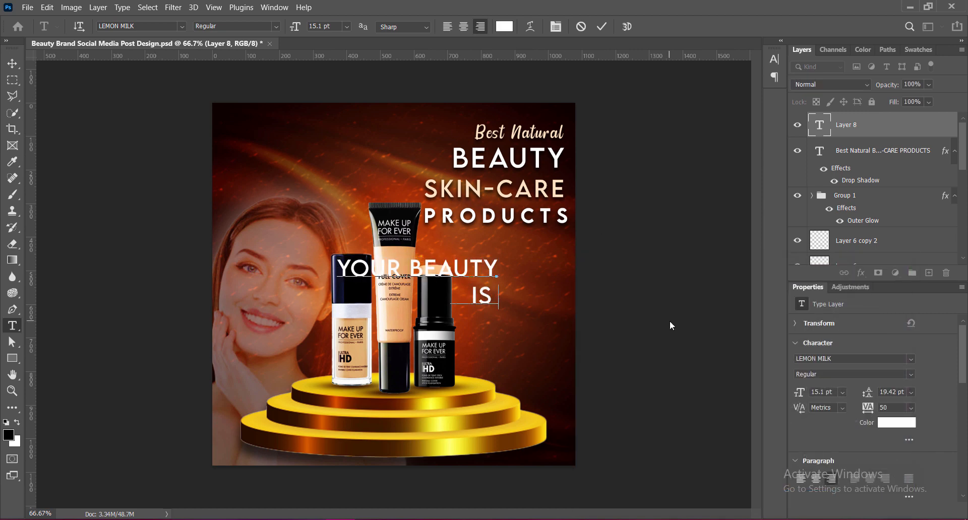
text( OUR PROFESION)
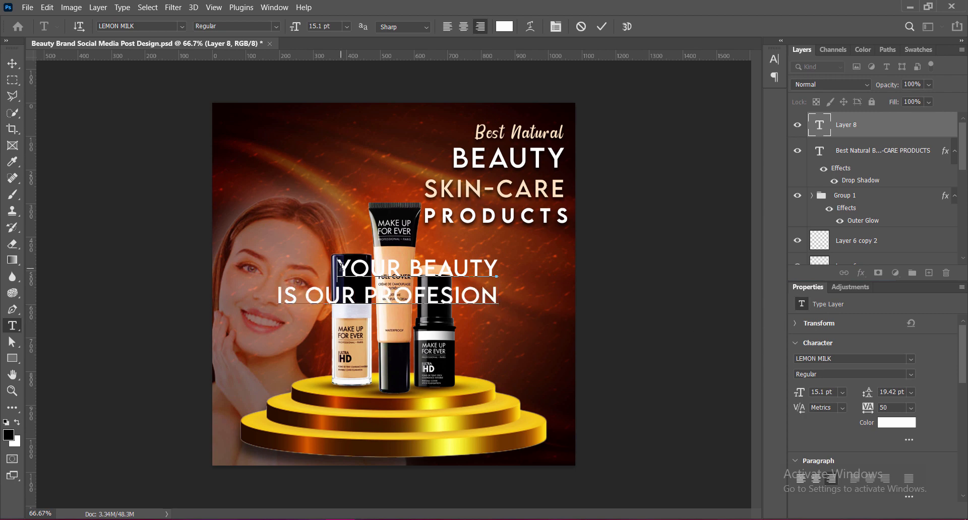
Style the tagline with "YOUR BEAUTY" in Medium and the second line in Light Italic.
drag(338, 267, 498, 269)
click(276, 25)
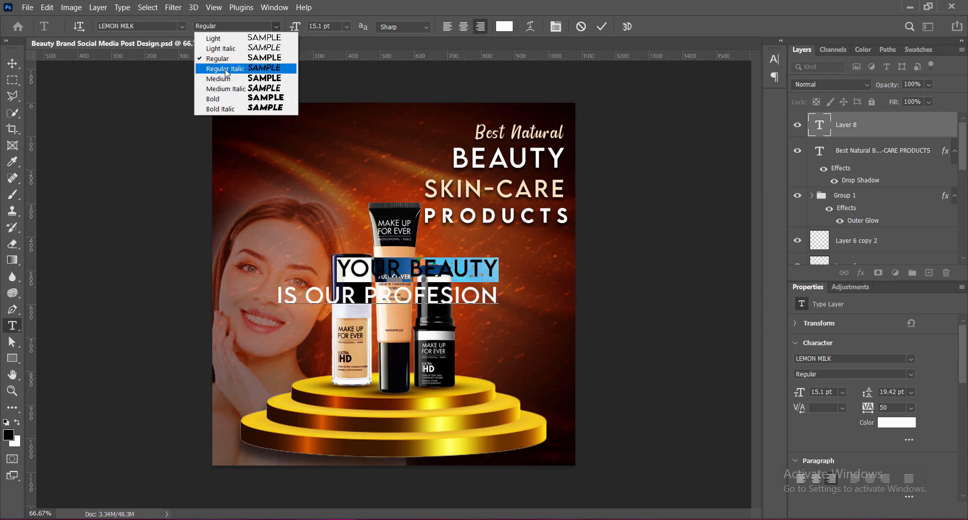
click(217, 80)
drag(280, 297, 498, 298)
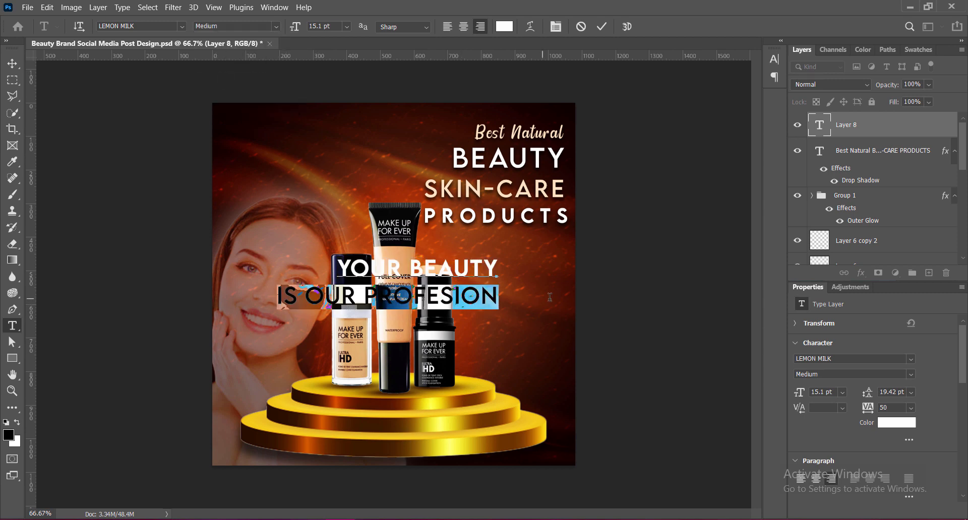
click(276, 26)
click(249, 48)
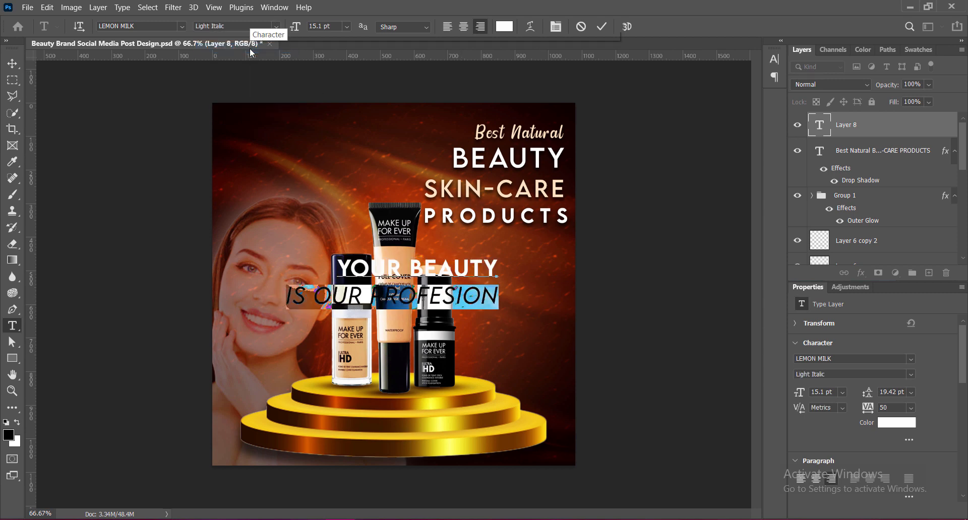
click(602, 26)
key(v)
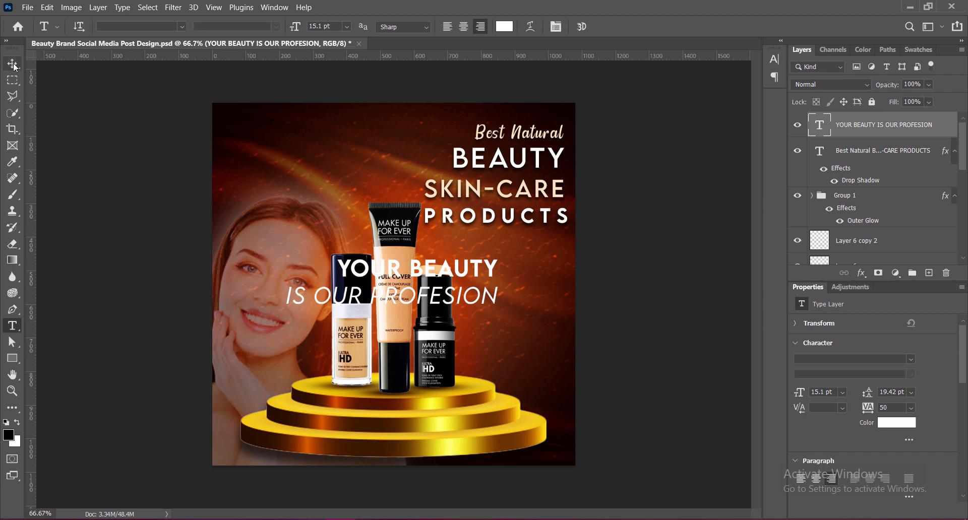
Scale the tagline down to about 51% and place it under the heading, aligned with its right edge.
key(ctrl+t)
drag(402, 309, 551, 264)
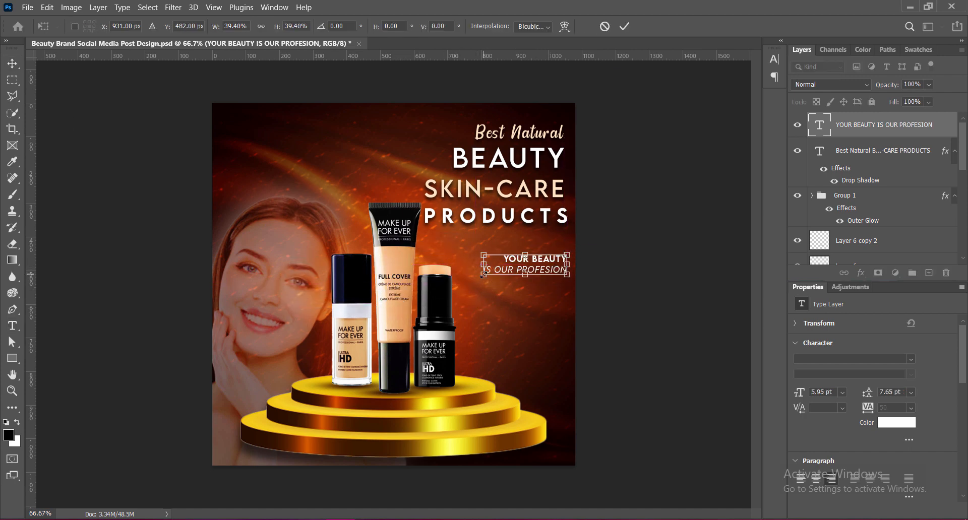
drag(483, 276, 457, 281)
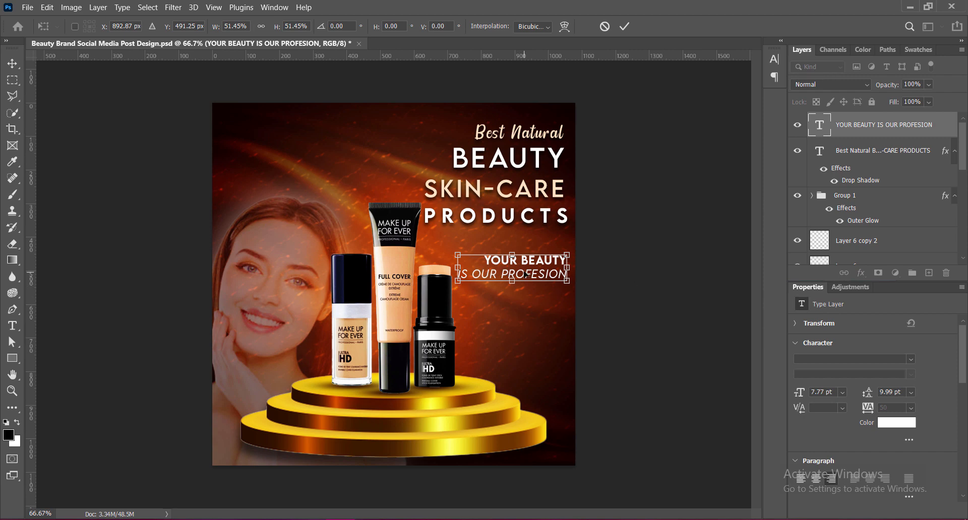
key(Return)
Correct the tagline's last word to "PROFESSION".
double_click(544, 276)
click(545, 274)
text(S)
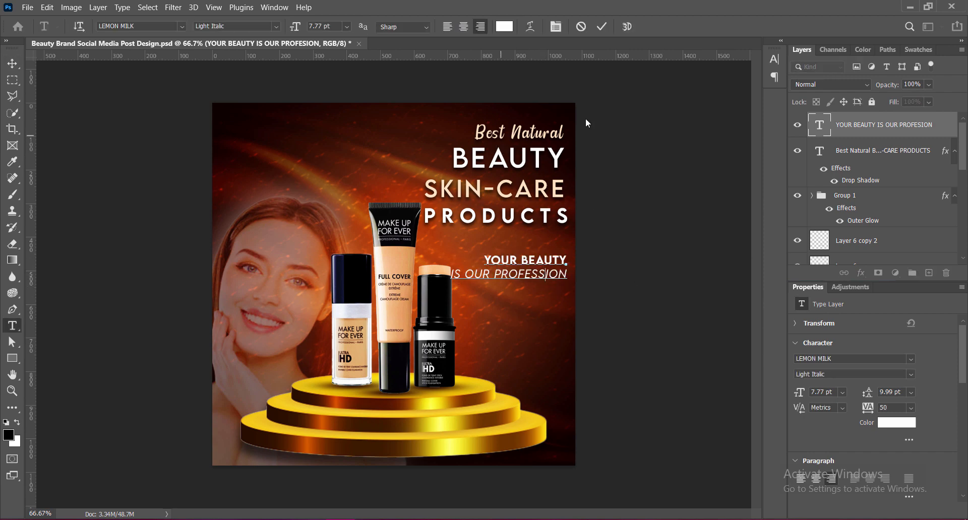
click(602, 26)
key(v)
Move the tagline up closer to the heading and shrink it slightly to about 7.38 pt.
mouse_move(548, 265)
mouse_down()
mouse_move(553, 275)
mouse_move(553, 260)
mouse_up()
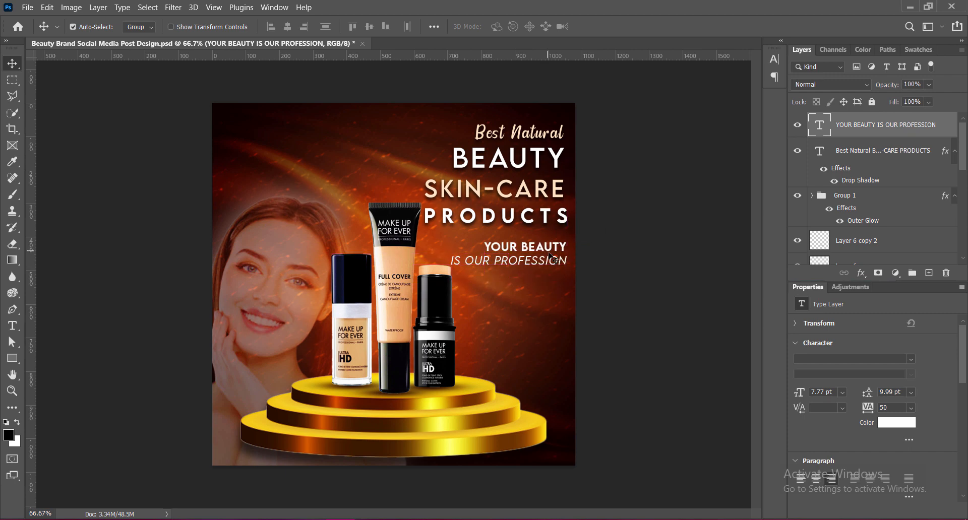
key(ctrl+t)
drag(450, 255, 455, 255)
key(Return)
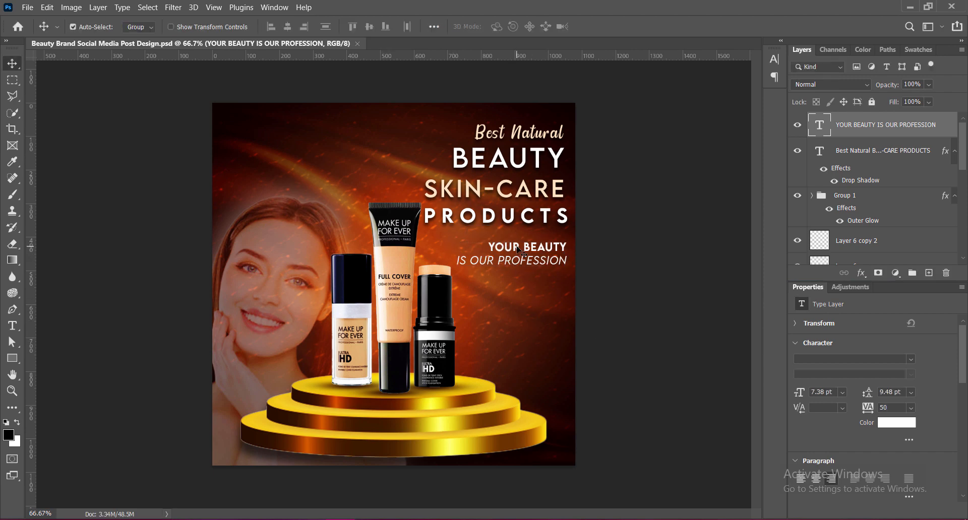
Recolor "YOUR BEAUTY" peach ffe2c3 by sampling the SKIN-CARE line.
double_click(519, 251)
drag(487, 247, 579, 247)
click(505, 26)
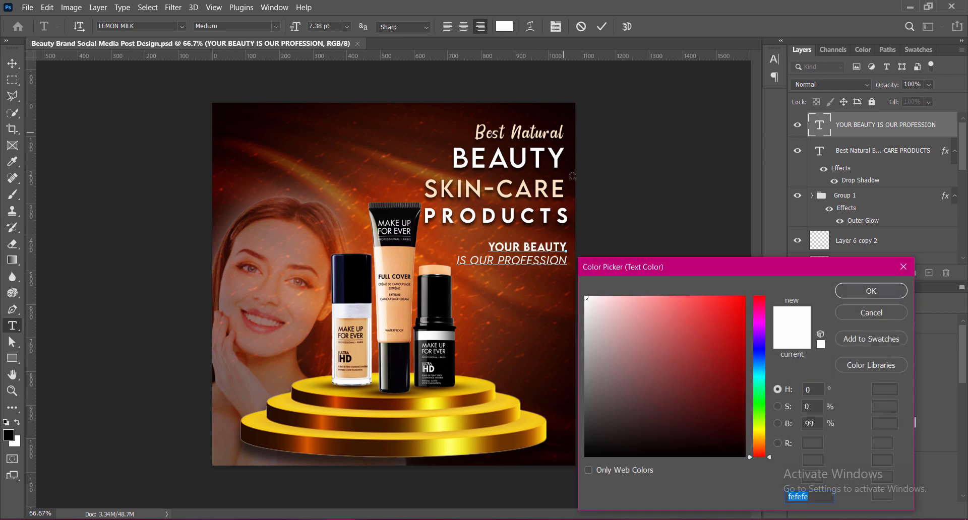
click(443, 189)
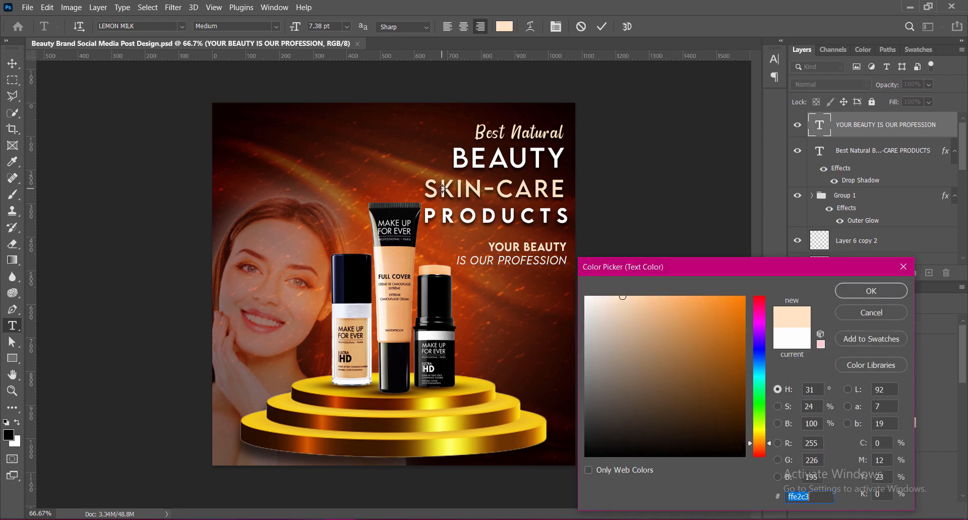
click(854, 291)
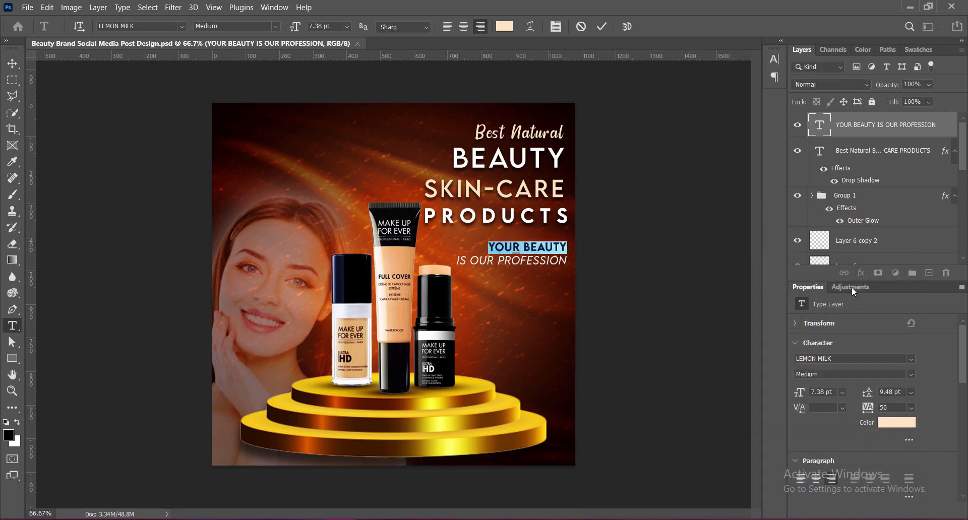
click(601, 28)
Add a drop shadow to the tagline with 75% opacity, 5 px distance, 9% spread and 9 px size.
double_click(818, 141)
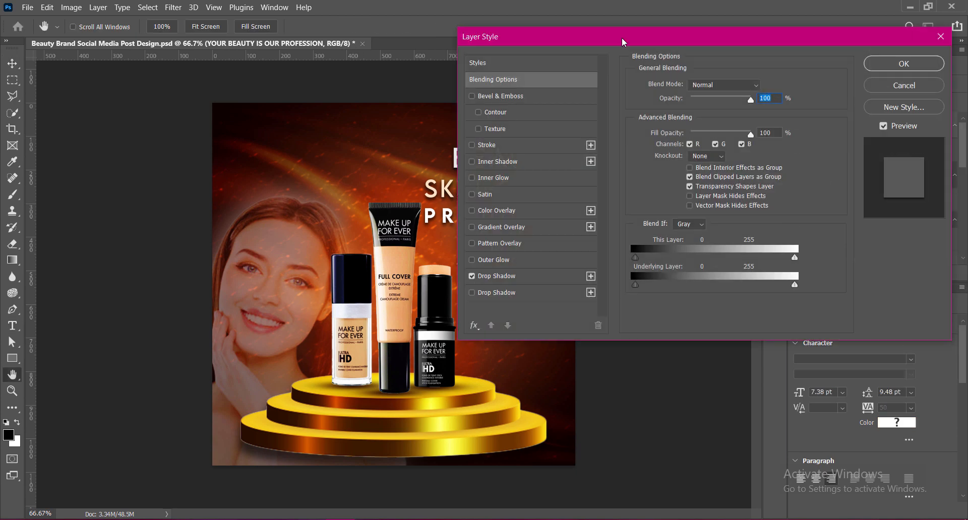
drag(624, 42, 757, 42)
click(630, 275)
click(876, 170)
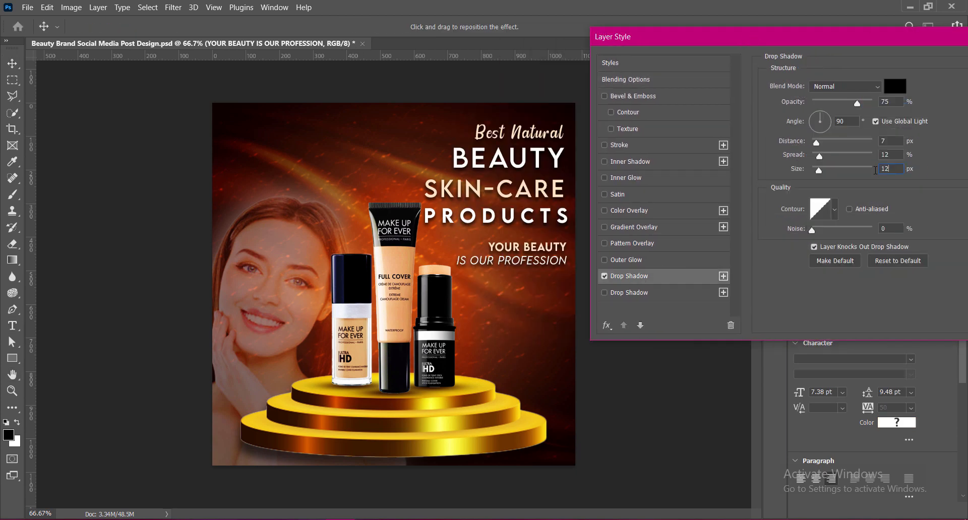
text(9)
drag(875, 170, 880, 142)
text(9)
text(6)
key(Down)
drag(757, 41, 593, 48)
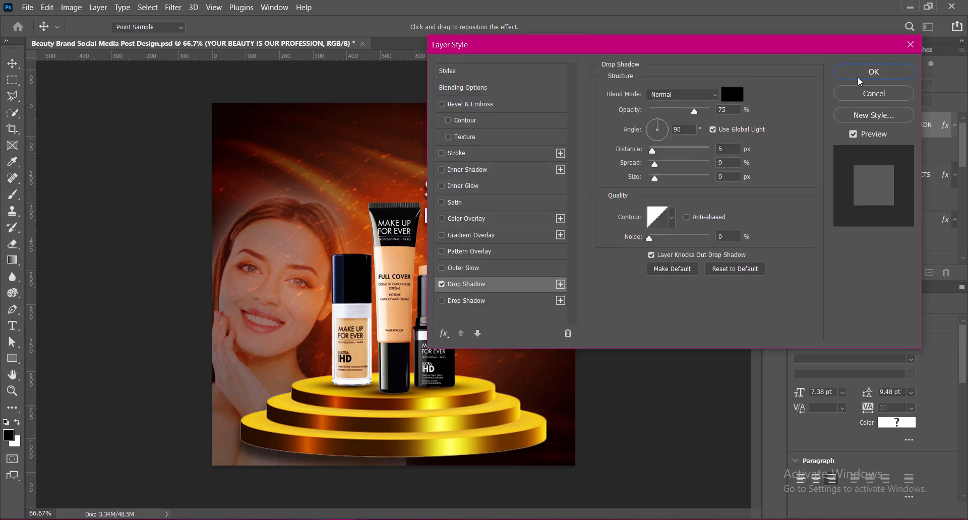
click(859, 75)
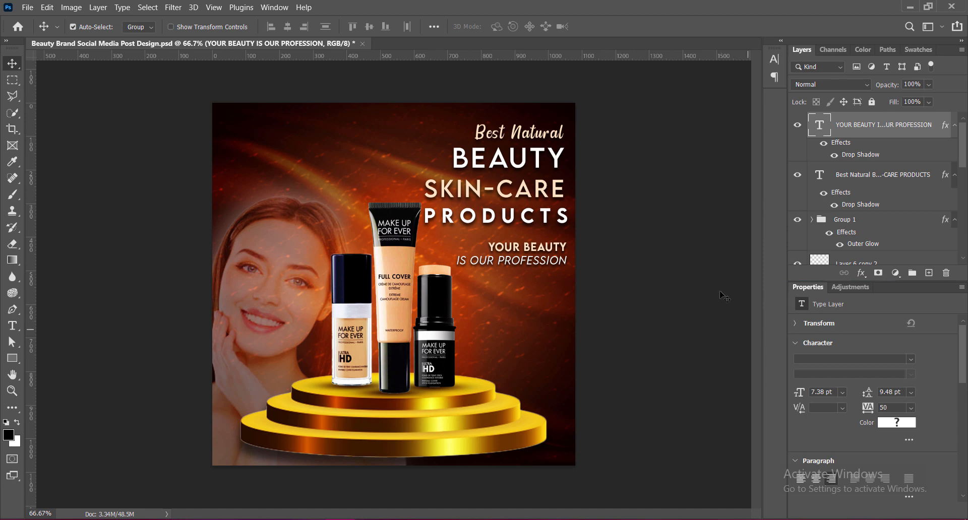
Lower the opacity of the tagline's drop shadow.
click(825, 132)
click(467, 284)
double_click(726, 110)
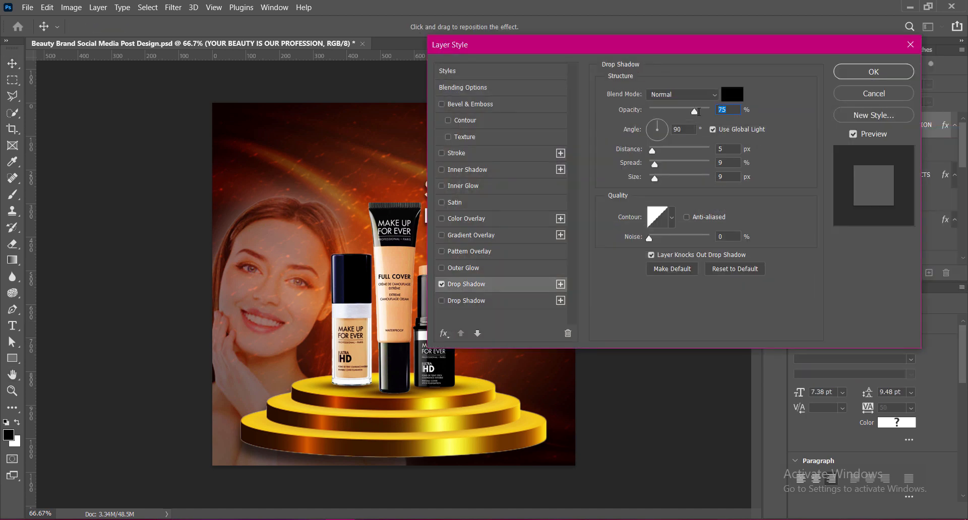
text(63)
click(874, 72)
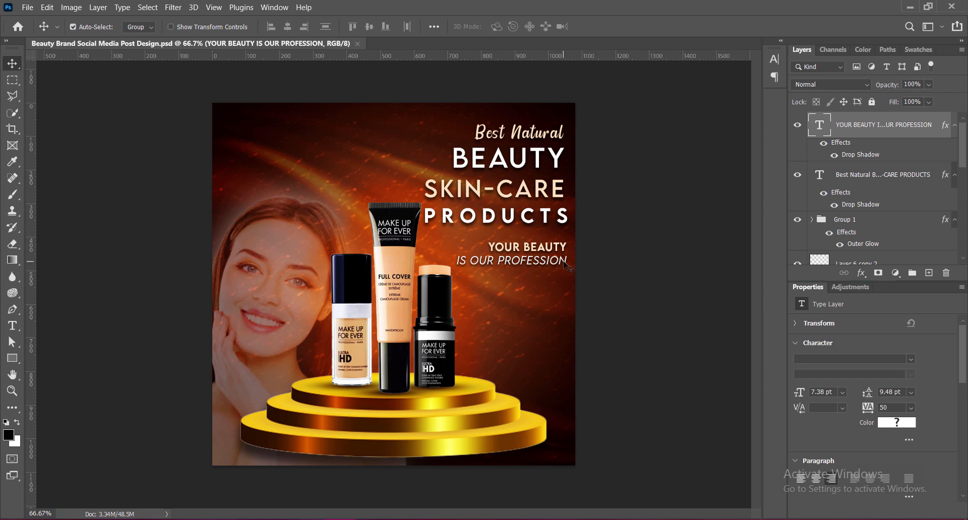
Nudge the tagline down a little to widen its gap below the heading.
key(Down)
key(Down)
key(Down)
key(Down)
key(Down)
key(Down)
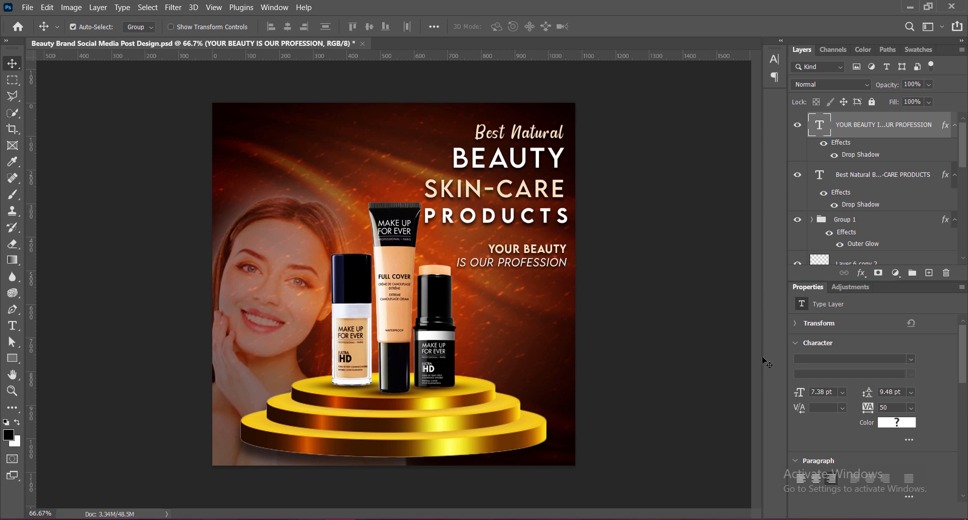
key(Down)
key(Down)
key(Down)
key(Down)
key(Down)
key(Down)
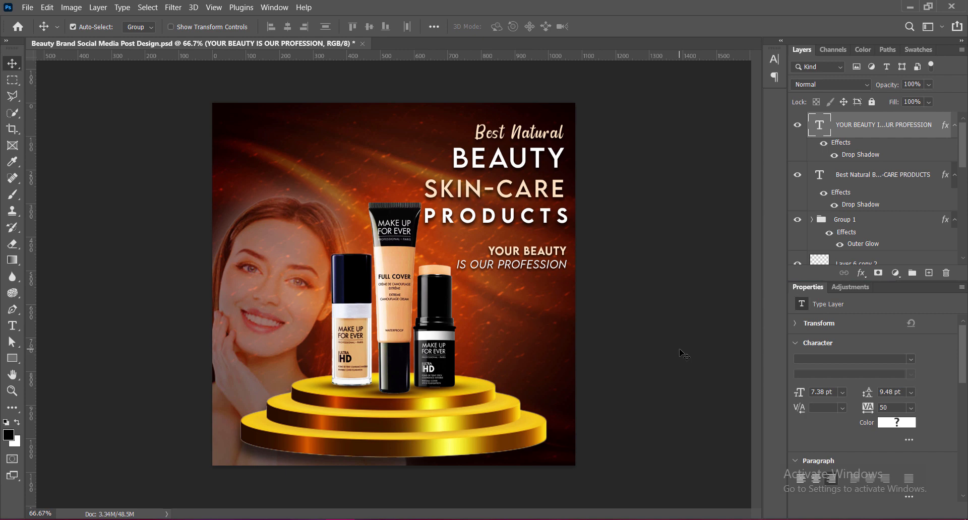
Add a new layer and set the type to white LEMON MILK Light at 6 pt.
click(929, 273)
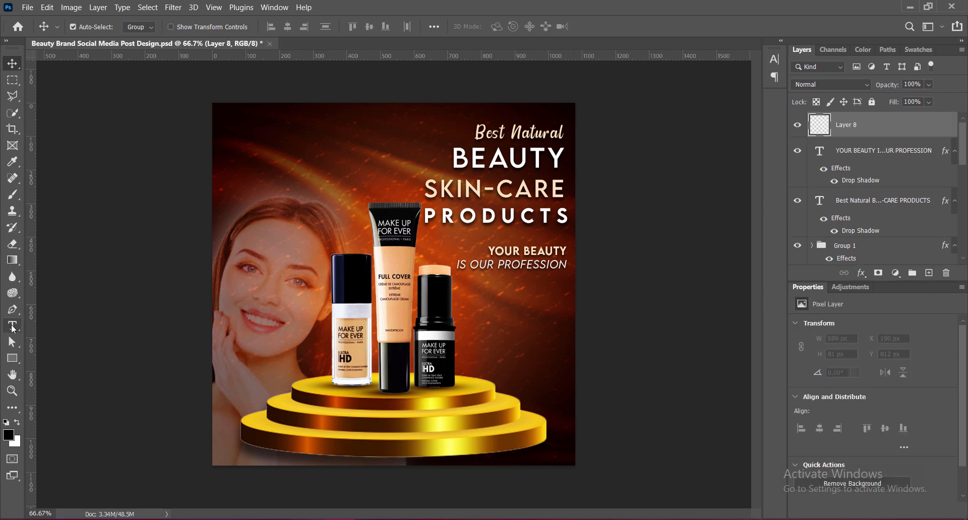
click(13, 326)
click(55, 327)
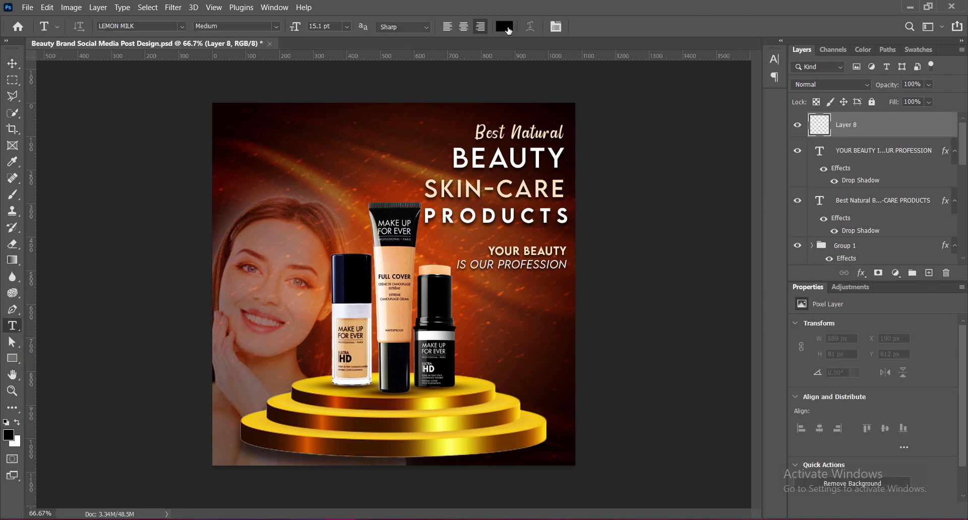
click(504, 26)
click(598, 316)
click(869, 289)
click(276, 26)
click(257, 39)
click(347, 27)
click(327, 44)
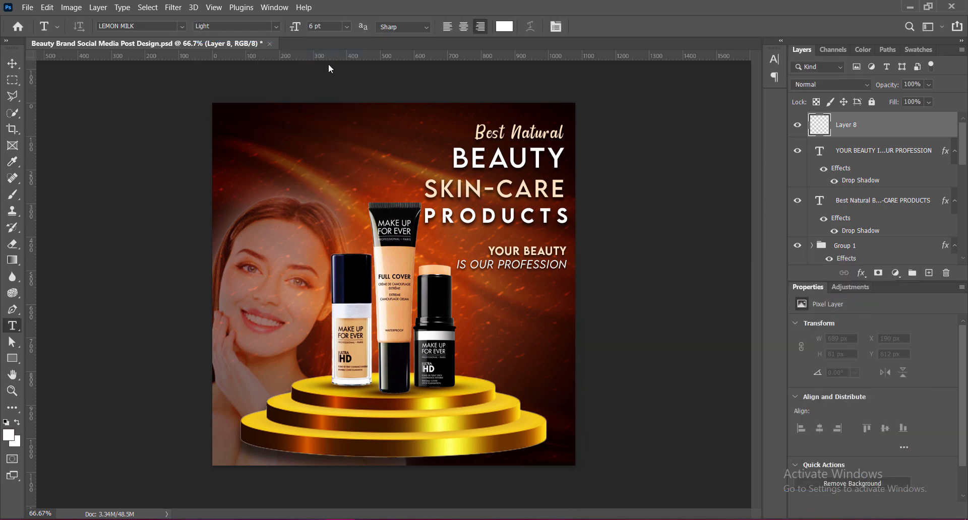
Set the leading to 6 pt and draw a paragraph text box beneath the tagline, beside the products.
click(774, 59)
click(756, 85)
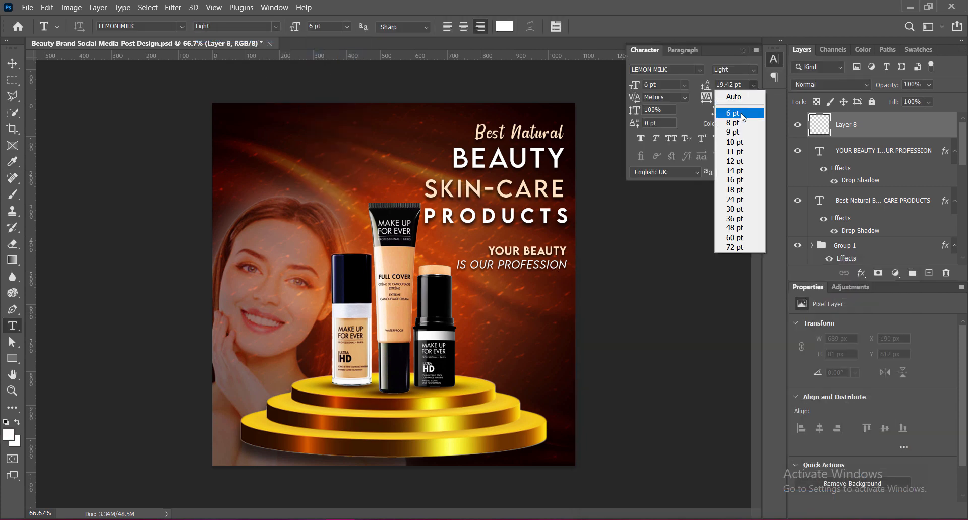
click(737, 115)
click(744, 49)
drag(457, 281, 511, 402)
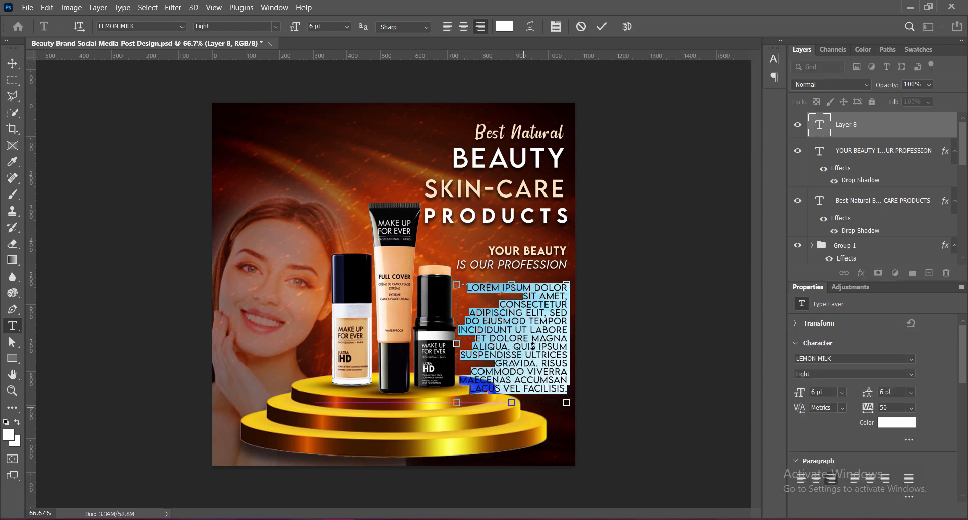
Set the body text to 5 pt, justify it with the last line aligned right, and shorten its text box.
key(ctrl+a)
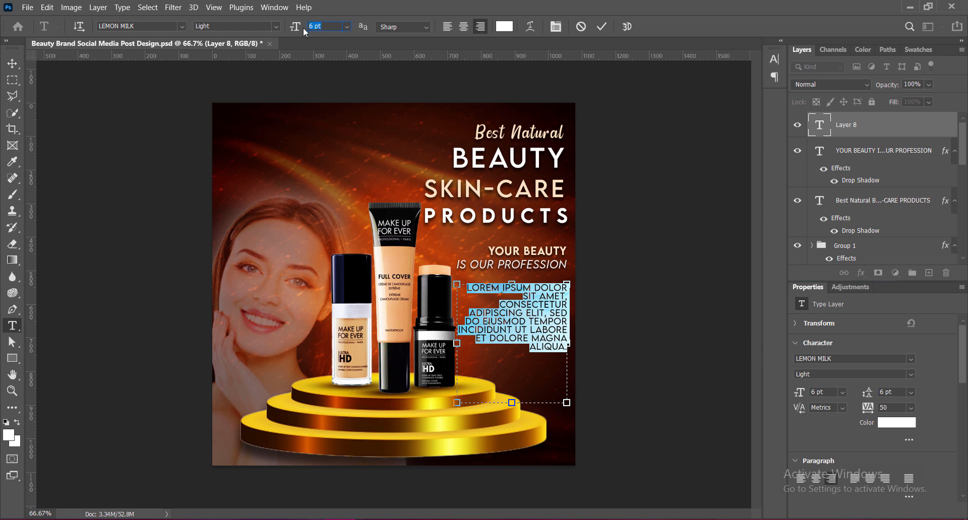
text(5)
key(Return)
click(774, 60)
click(682, 49)
click(725, 70)
click(747, 49)
drag(512, 403, 512, 343)
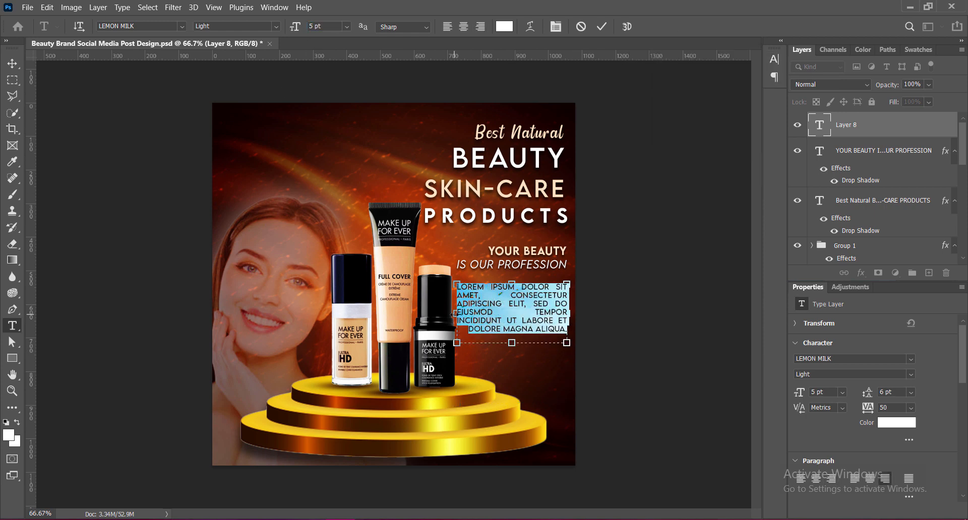
Set the body text's tracking to 0.
click(510, 313)
key(Delete)
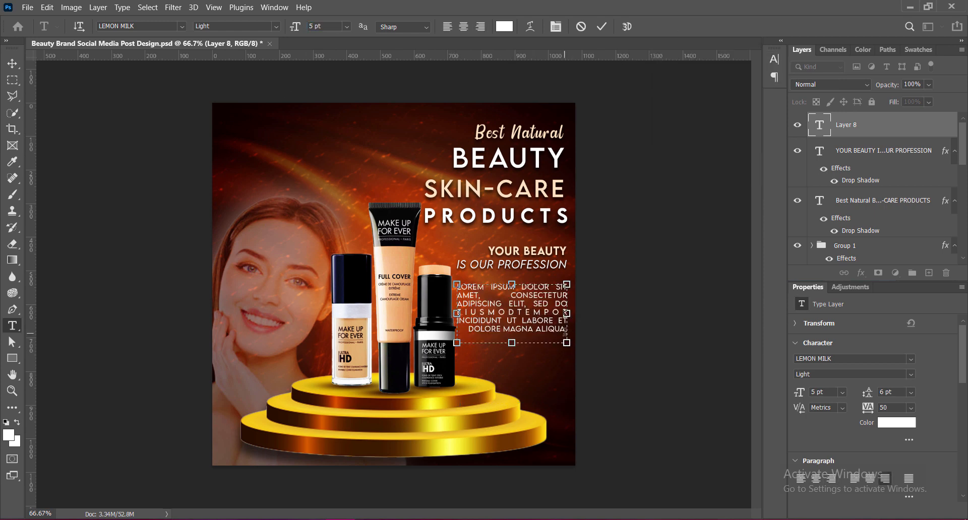
key(ctrl+a)
click(774, 59)
click(682, 50)
click(603, 26)
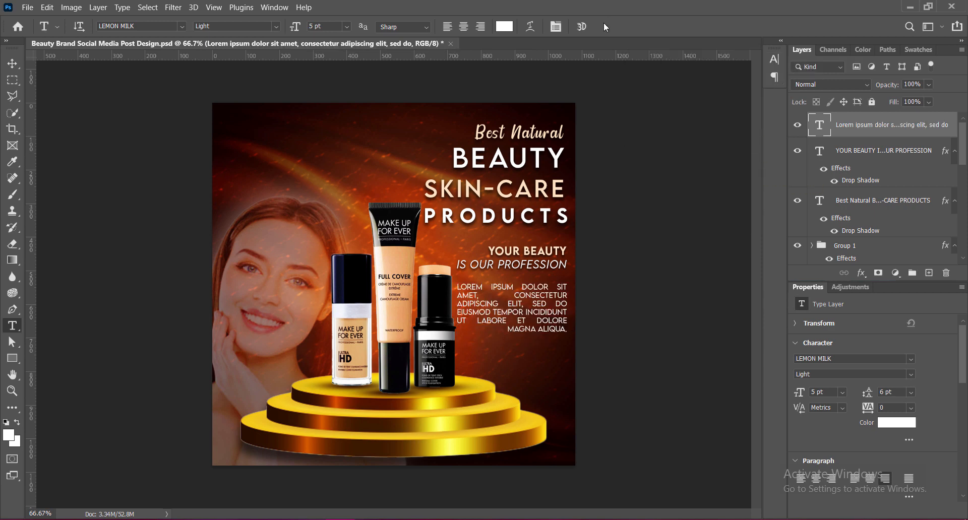
Reduce the body text to 4.5 pt and shorten its text box to fit the paragraph.
double_click(540, 295)
key(ctrl+a)
drag(324, 27, 281, 27)
text(4.5)
key(Return)
drag(511, 343, 512, 329)
click(602, 26)
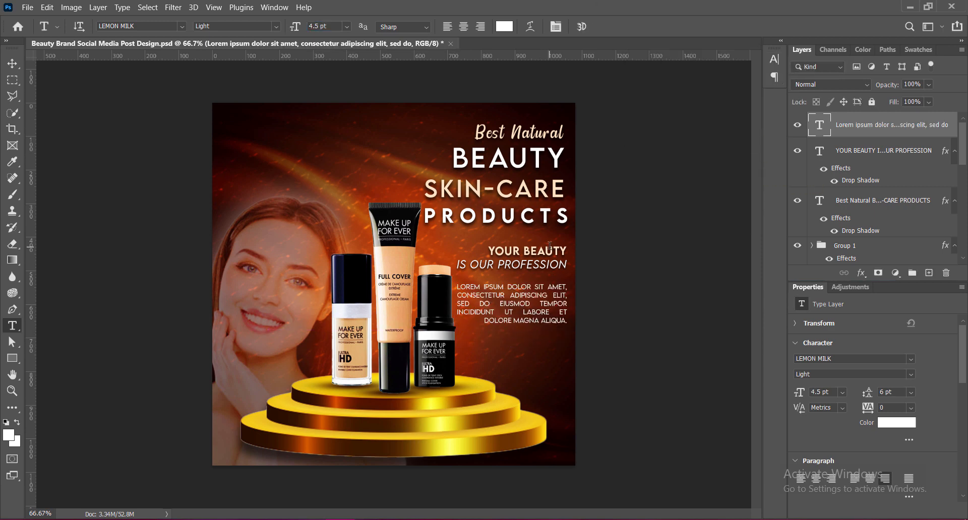
Set the whole body paragraph to 4 pt.
double_click(538, 296)
click(479, 304)
key(ctrl+a)
drag(327, 26, 302, 27)
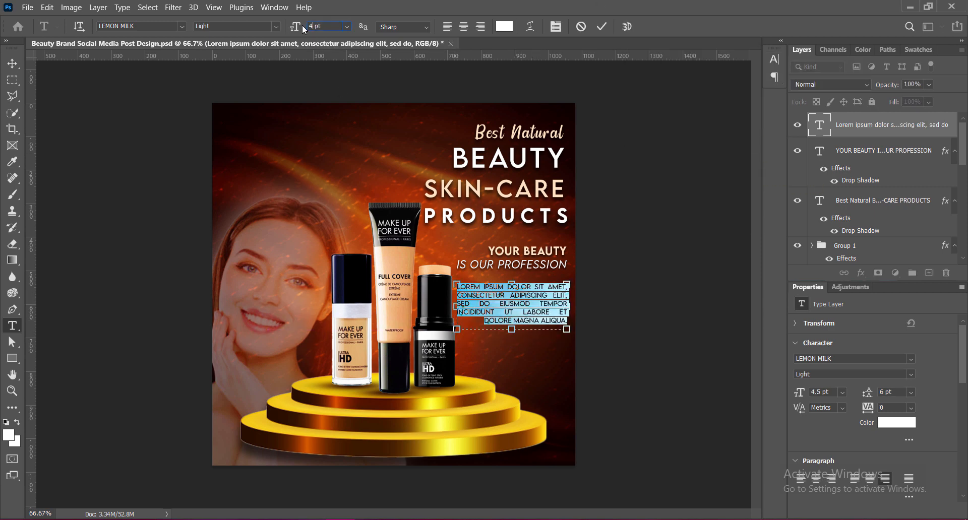
text(4)
key(Return)
click(602, 27)
click(12, 63)
Try plain right alignment for the body paragraph instead of justification.
double_click(553, 287)
key(ctrl+a)
click(480, 27)
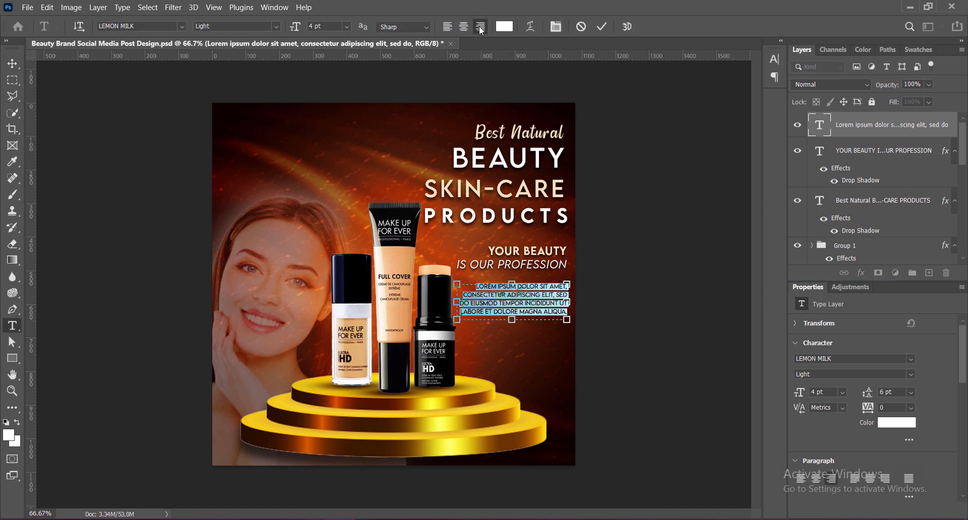
click(774, 59)
click(681, 50)
click(727, 69)
click(672, 70)
click(604, 26)
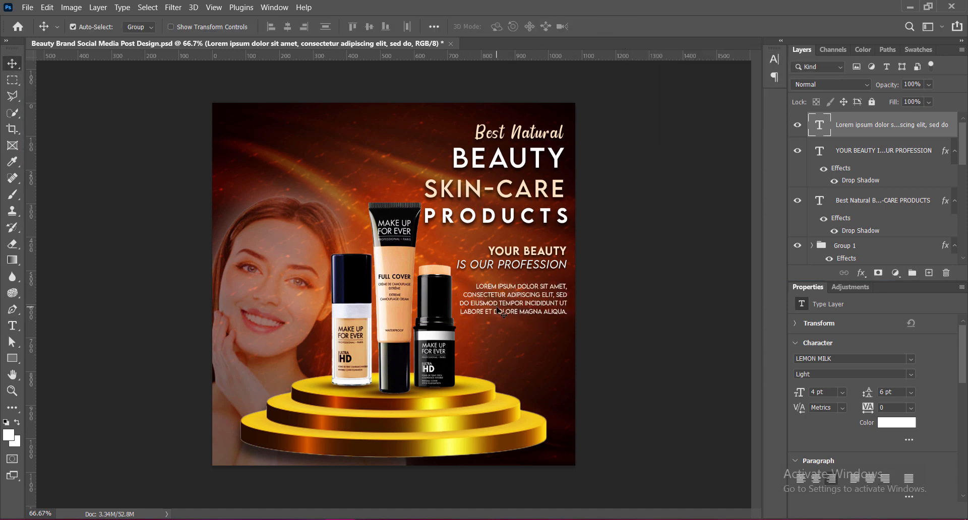
Justify the body paragraph with its last line aligned right and nudge it up closer to the tagline.
double_click(517, 287)
key(ctrl+a)
click(775, 59)
click(686, 50)
click(727, 70)
click(603, 27)
key(shift+Up)
key(shift+Up)
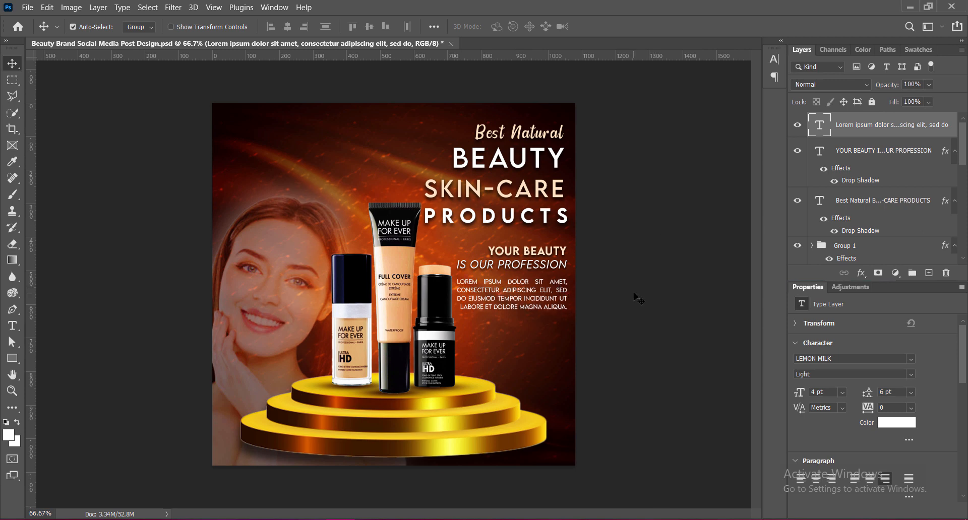
Save the document, then give the body text a drop shadow and adjust the shadow's settings.
key(ctrl+s)
double_click(893, 158)
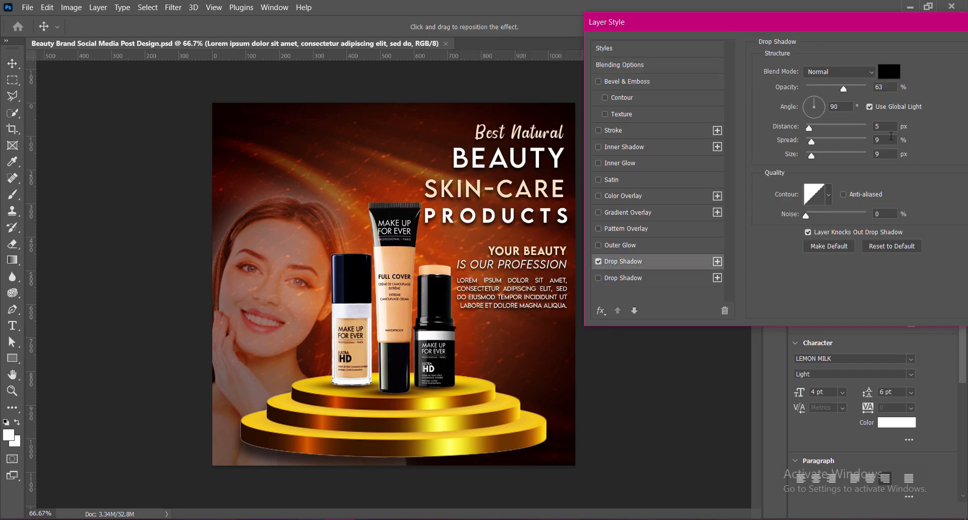
text(3)
drag(881, 127, 856, 142)
text(8)
key(Return)
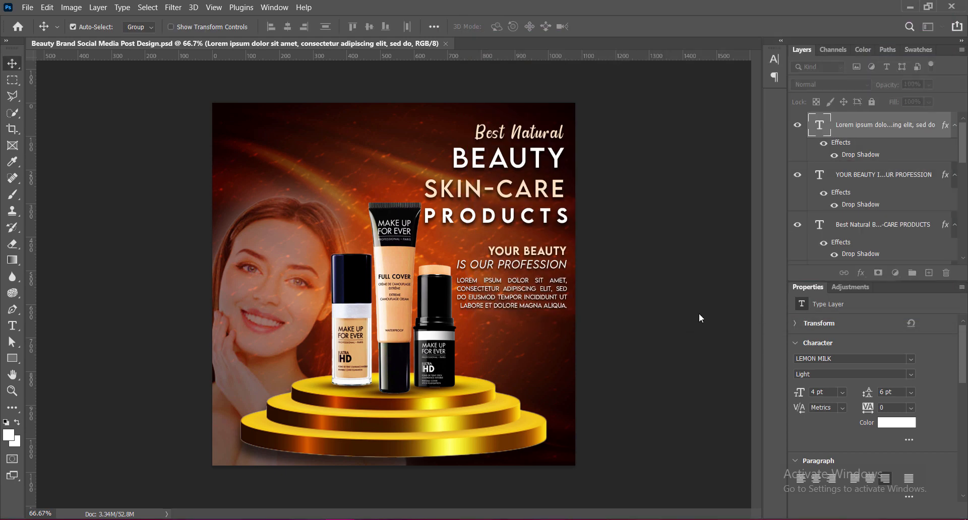
Draw a white rounded rectangle about 290 by 67 px on a new layer beneath the body text.
key(ctrl+shift+alt+n)
click(13, 358)
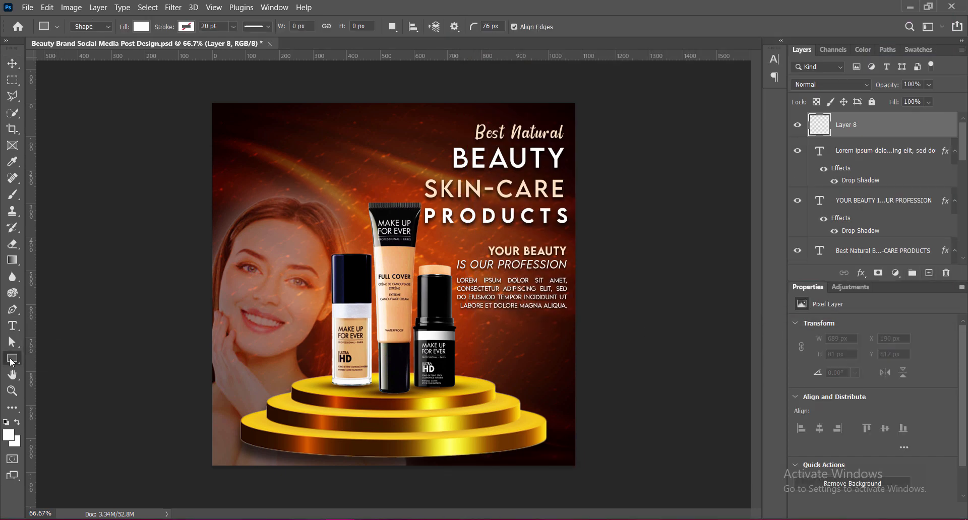
drag(469, 323, 567, 345)
scroll(908, 426, down, 3)
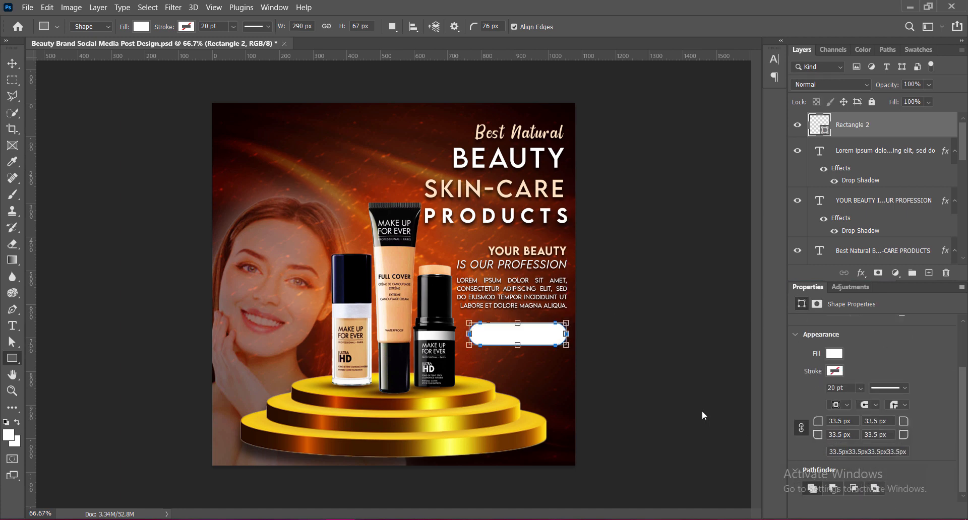
Recolor the rounded rectangle with the peach tone sampled from the SKIN-CARE heading.
click(13, 64)
double_click(817, 123)
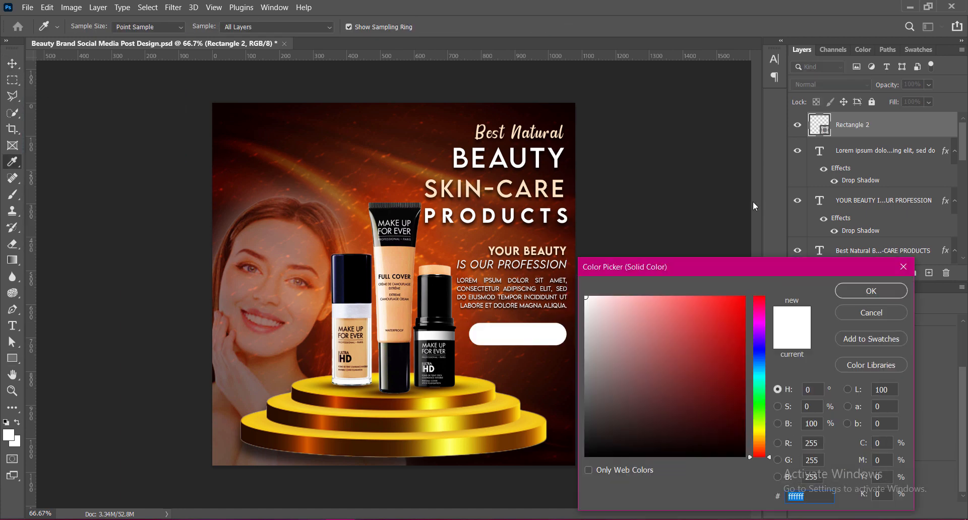
click(537, 189)
click(857, 292)
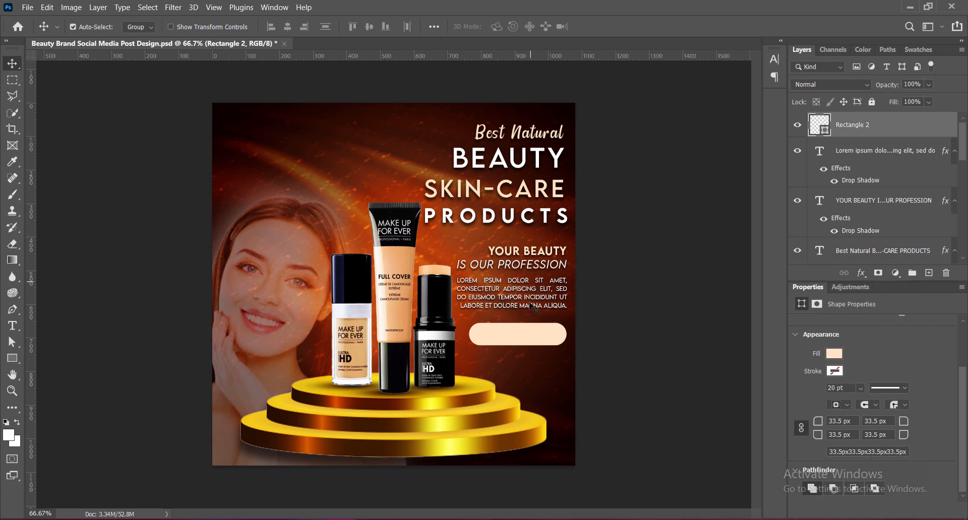
Narrow the rounded rectangle to about 233 px, reduce its height slightly and position it a little lower beneath the body text.
key(ctrl+t)
drag(469, 333, 490, 334)
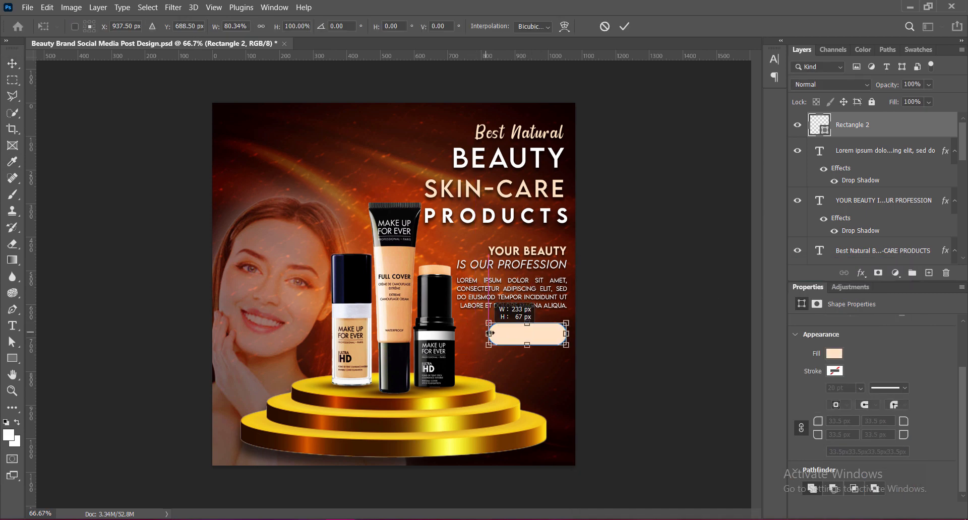
key(Return)
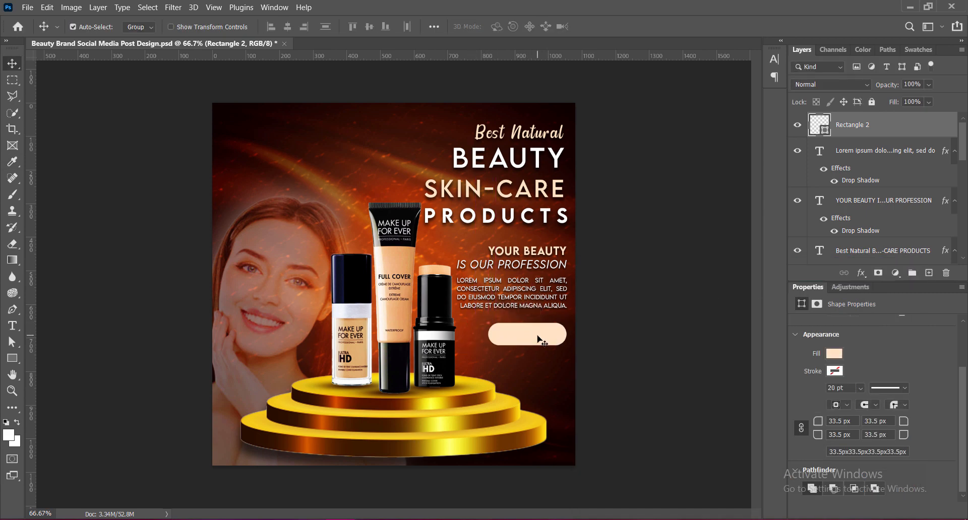
mouse_move(537, 336)
mouse_down()
mouse_move(528, 350)
mouse_move(540, 341)
mouse_up()
key(ctrl+t)
key(Return)
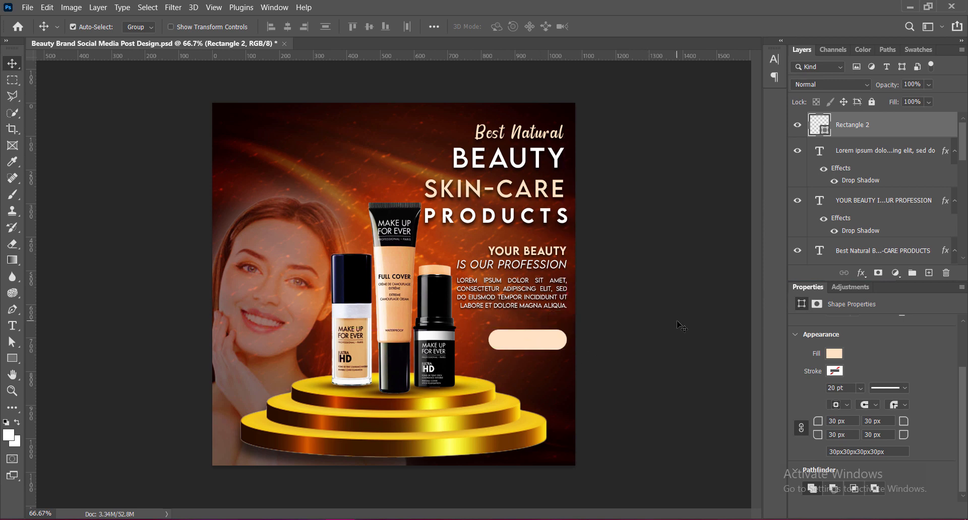
key(Up)
Add ORDER HERE on a new layer over the rounded rectangle in LEMON MILK Bold, colored near-black 0d0000 sampled from the background.
key(ctrl+shift+alt+n)
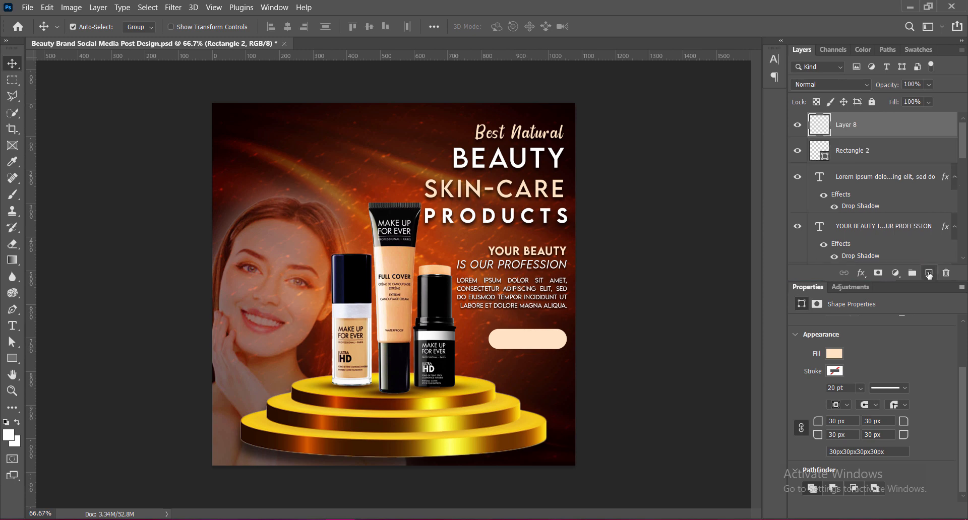
key(t)
click(506, 341)
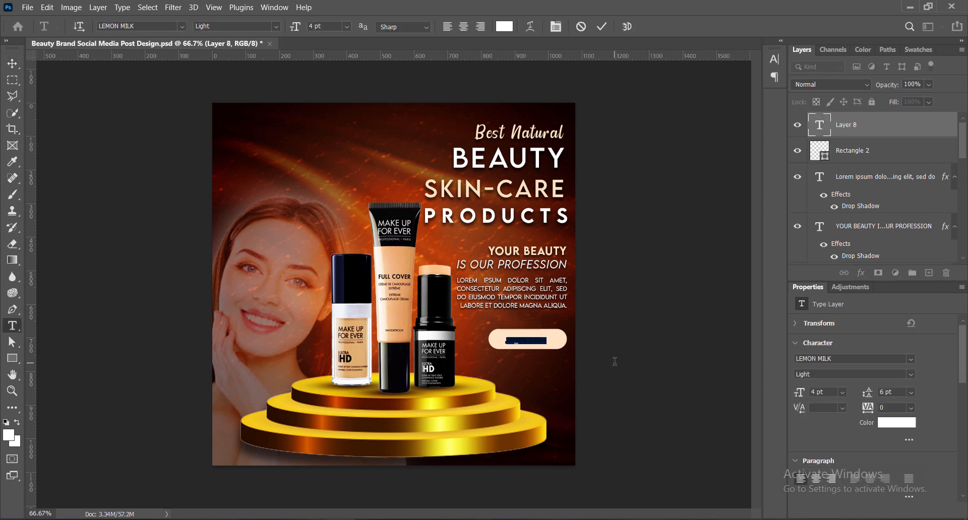
text(ORDER)
key(ctrl+a)
click(237, 26)
click(216, 98)
click(503, 26)
click(227, 114)
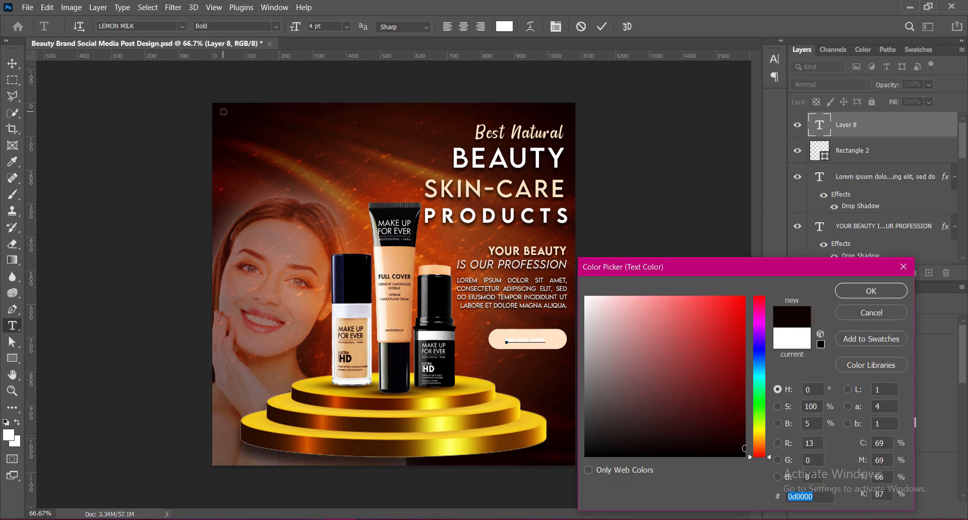
click(857, 292)
Enlarge the ORDER HERE text to 7 pt.
click(346, 26)
click(337, 55)
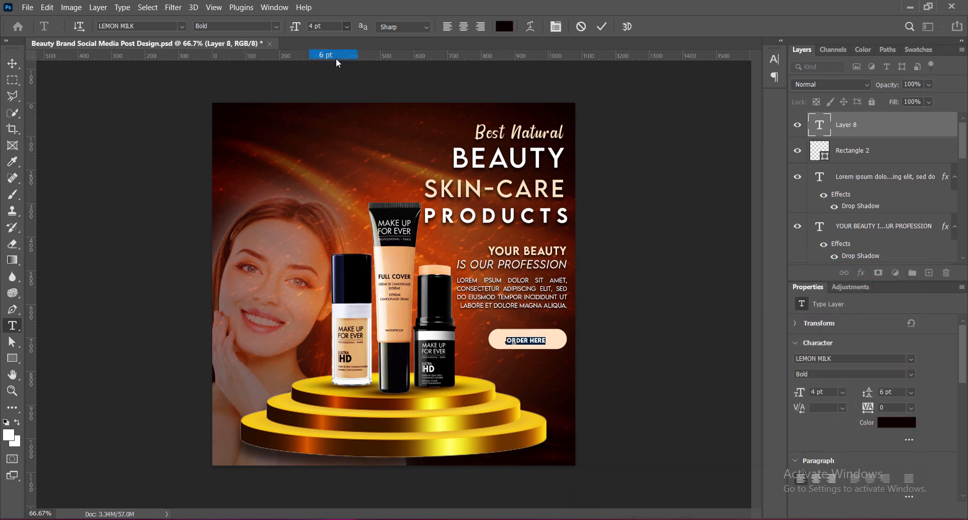
click(602, 26)
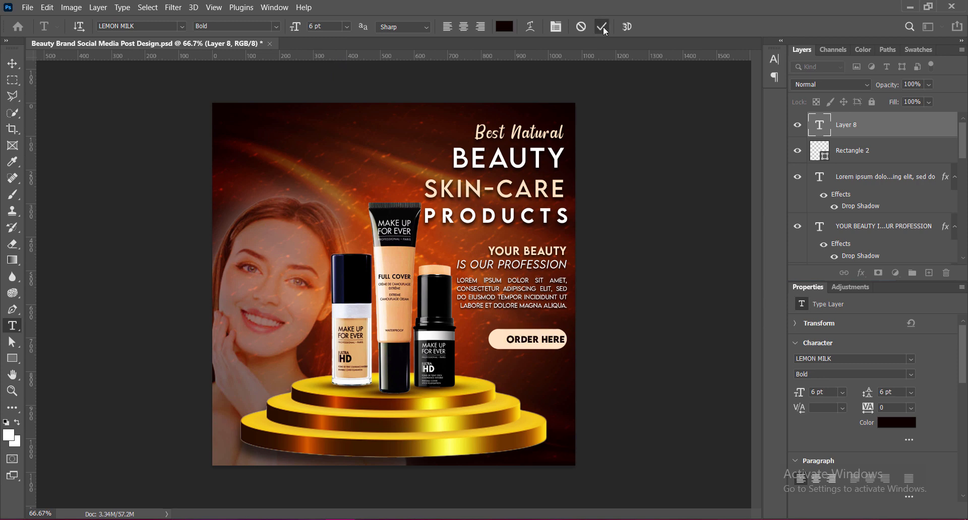
drag(507, 342, 561, 343)
click(346, 27)
click(333, 69)
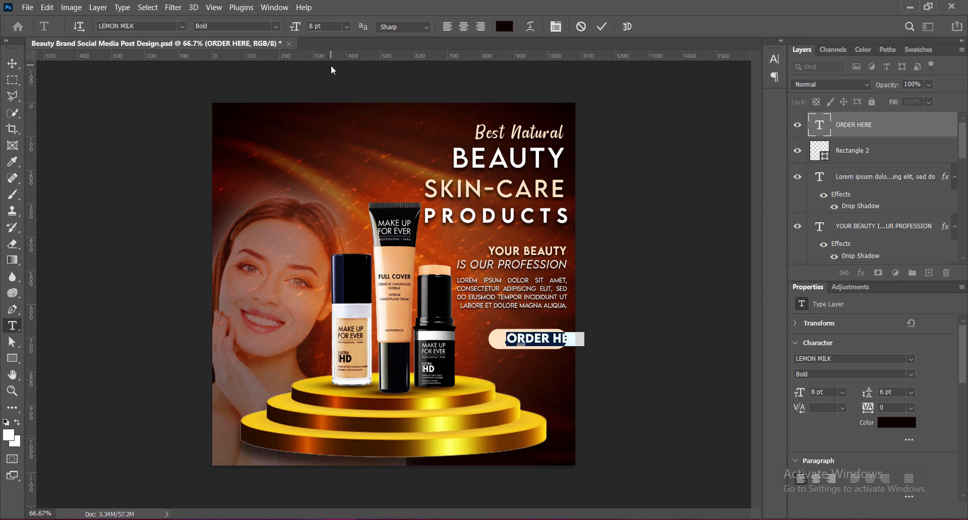
drag(320, 28, 289, 32)
text(7)
click(602, 27)
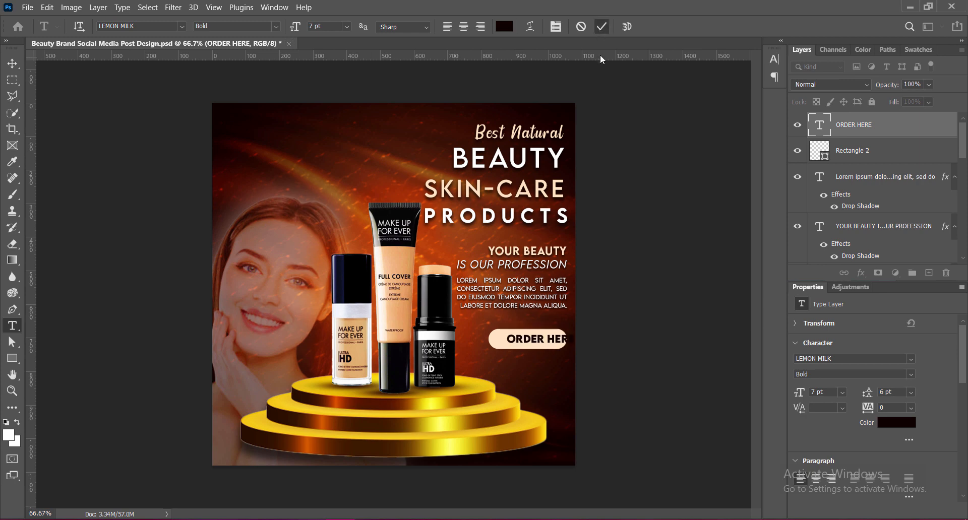
Move the ORDER HERE text to the middle of the rounded rectangle and deselect it.
click(13, 63)
drag(554, 341, 542, 341)
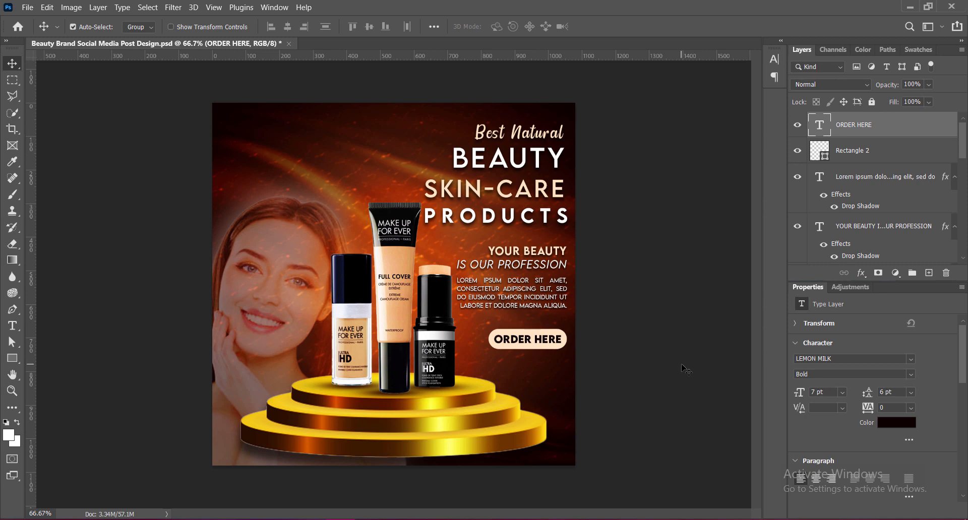
click(649, 371)
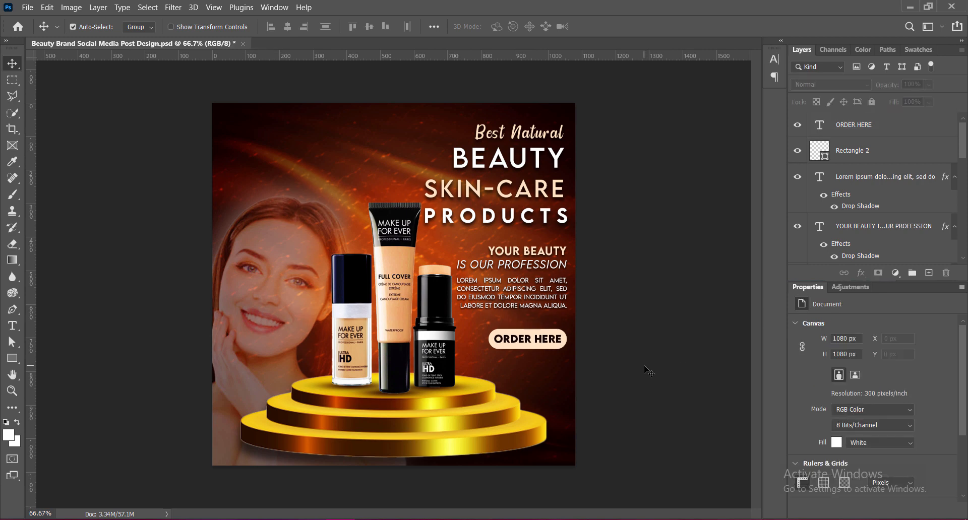
Change the ORDER HERE text's font style to Medium.
double_click(556, 343)
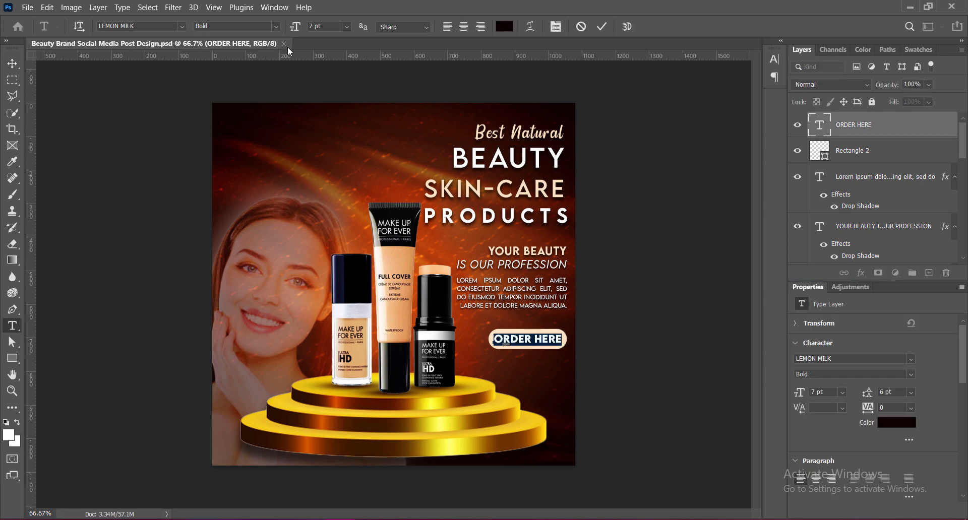
click(237, 26)
click(214, 83)
click(774, 59)
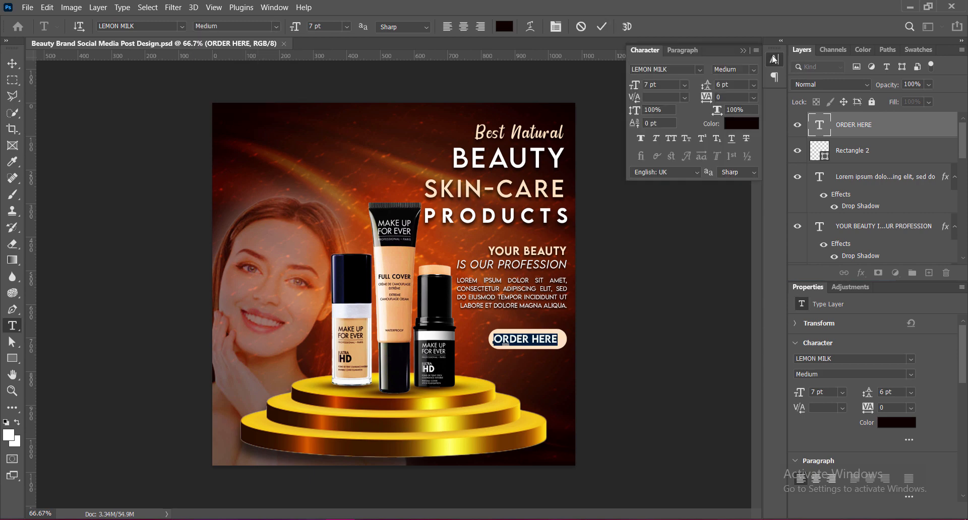
click(602, 26)
key(v)
click(744, 50)
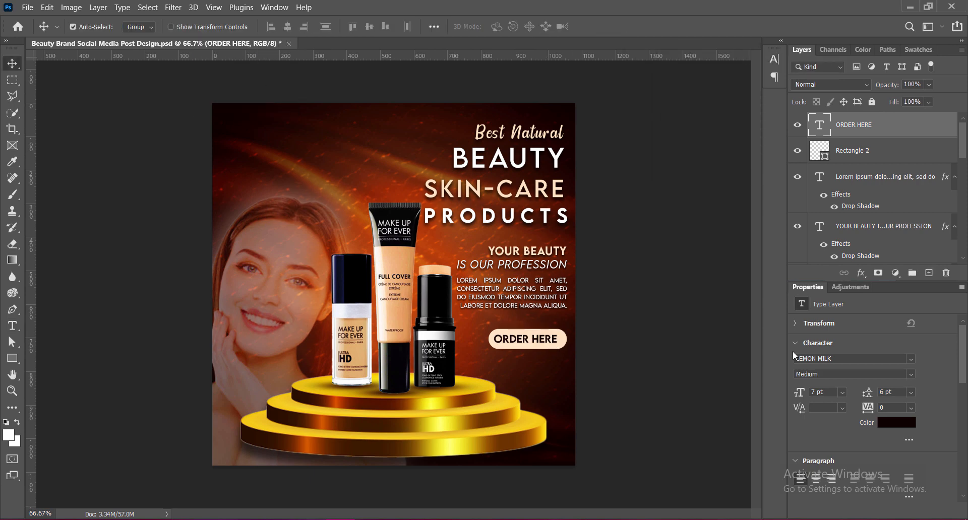
Nudge the ORDER HERE text right and slightly up to center it in the rounded rectangle.
key(Right)
key(Right)
key(Right)
key(Right)
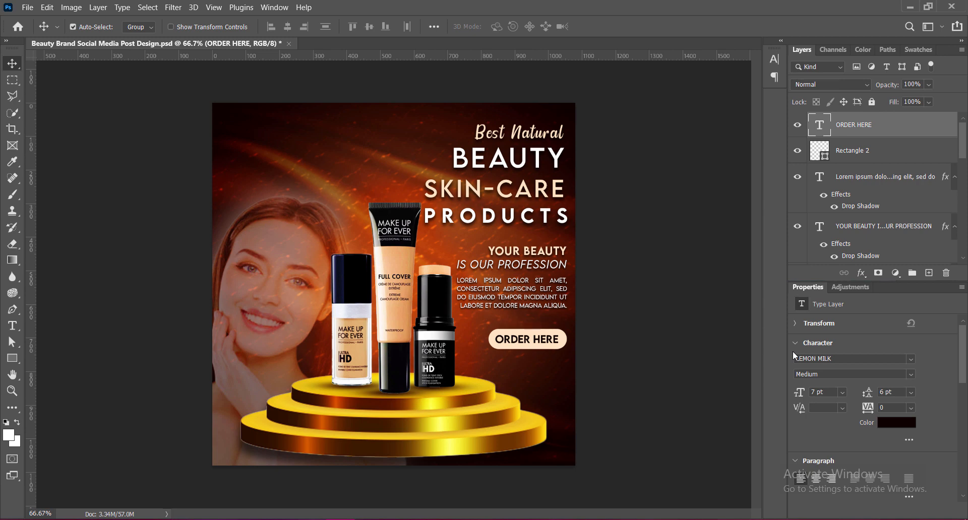
key(Up)
key(Up)
key(Right)
key(Right)
key(Right)
click(929, 273)
key(t)
click(500, 369)
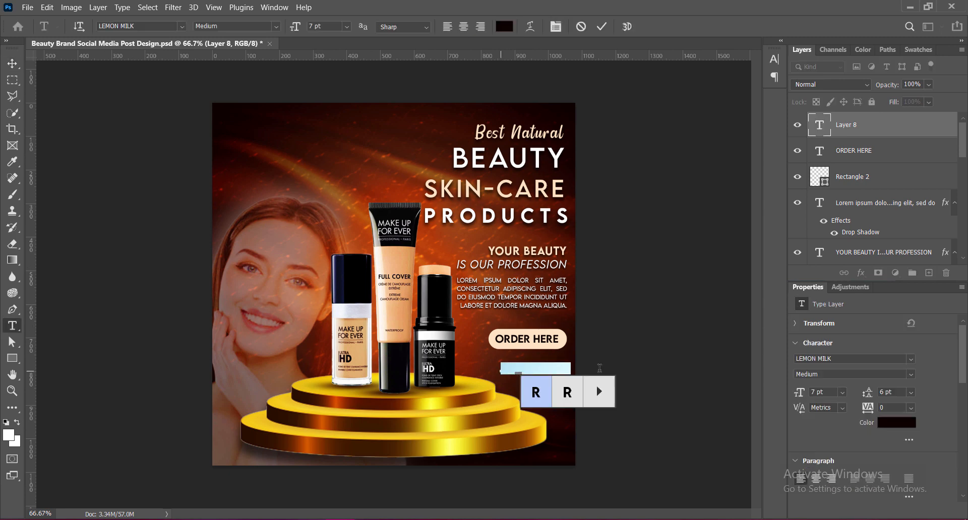
click(182, 29)
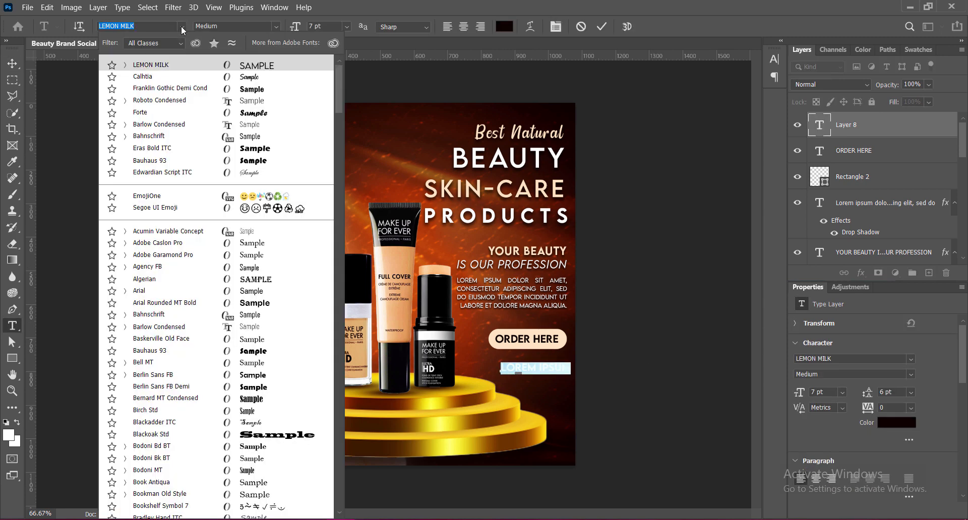
click(143, 76)
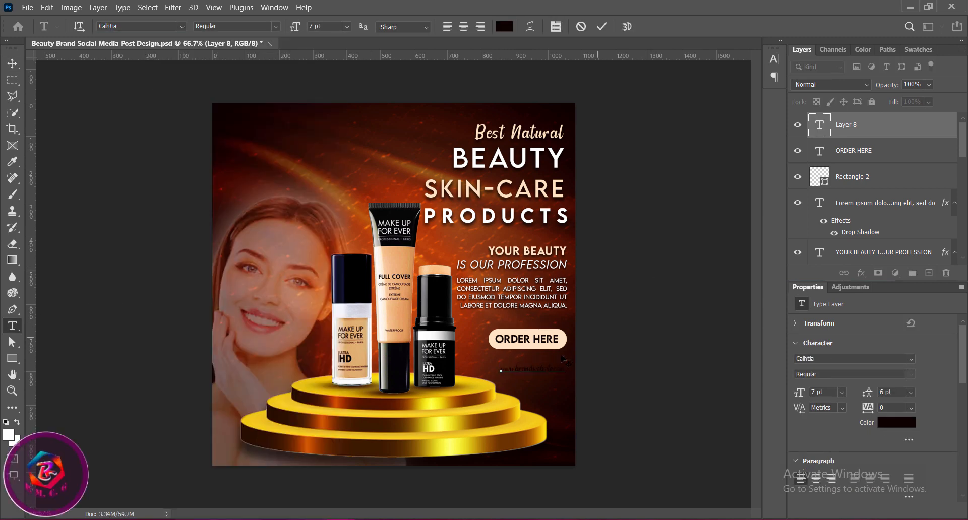
key(ctrl+a)
click(504, 26)
click(587, 298)
click(868, 293)
Set the website line in Franklin Gothic Demi Cond at 6 pt, move it just beneath the ORDER HERE button and save.
click(182, 28)
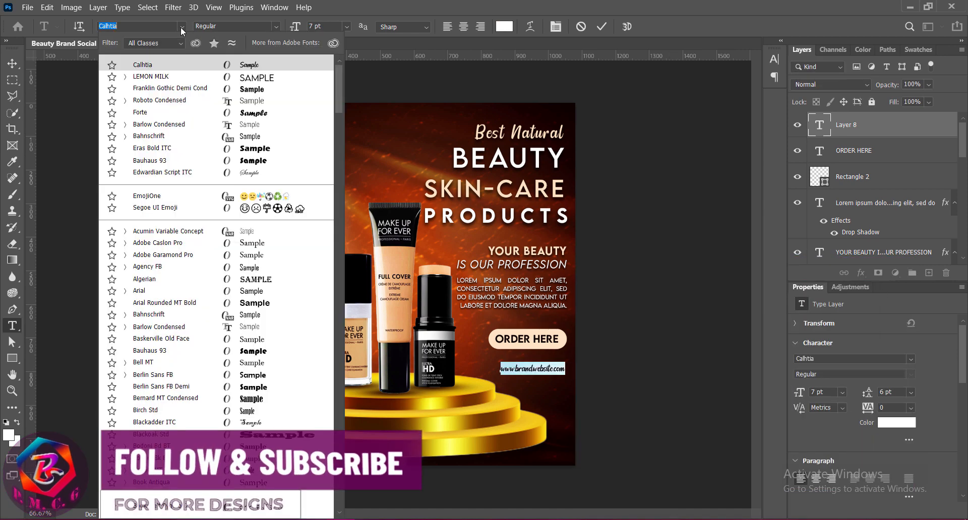
click(170, 88)
key(ctrl+shift+comma)
click(601, 27)
key(v)
drag(555, 370, 545, 358)
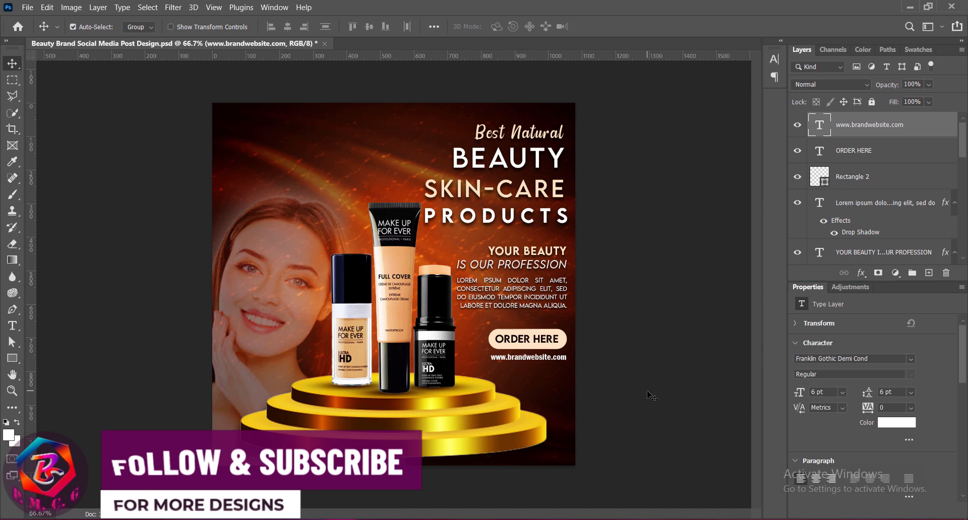
key(ctrl+s)
Change the website line's font to LEMON MILK Light and reduce its text size slightly.
double_click(525, 357)
click(183, 26)
click(170, 90)
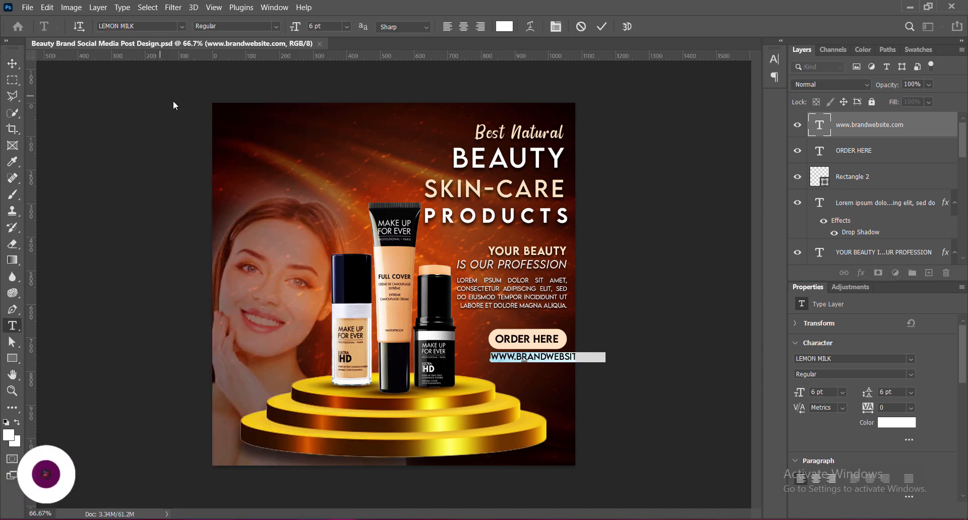
click(277, 27)
click(237, 39)
key(ctrl+shift+comma)
click(602, 26)
Shift the website line left and slightly down, and set its font size to 4 pt.
key(v)
drag(554, 357, 533, 361)
double_click(513, 362)
click(291, 31)
text(4)
key(Return)
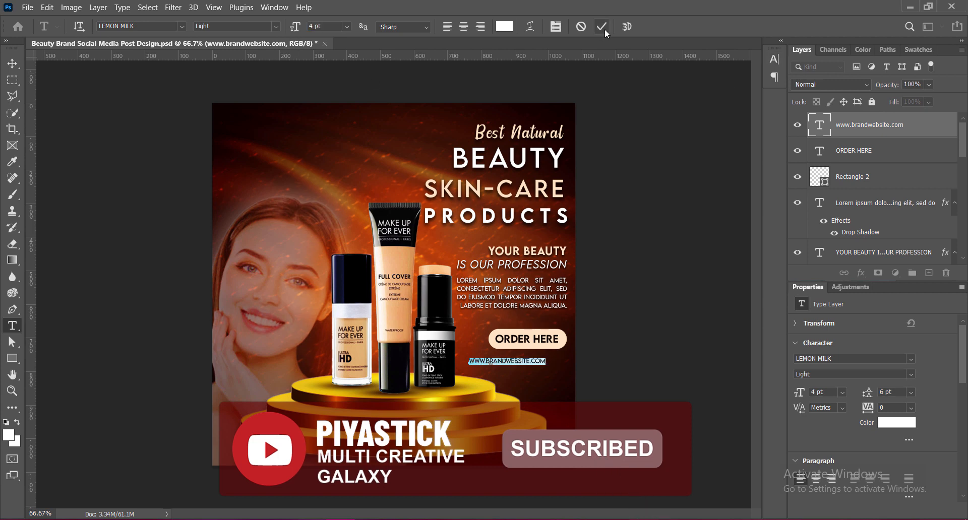
Change the website line to Regular style at 4.5 pt and move it right and up beneath the ORDER HERE button.
click(277, 27)
click(243, 57)
click(295, 27)
text(4.5)
key(Return)
click(601, 28)
key(v)
drag(514, 361, 527, 361)
key(shift+Up)
key(Down)
Set the website line's font size to 4 pt and nudge it up closer to the ORDER HERE button.
double_click(506, 361)
click(296, 27)
text(4)
key(Return)
click(601, 28)
key(v)
key(Up)
key(Up)
key(Up)
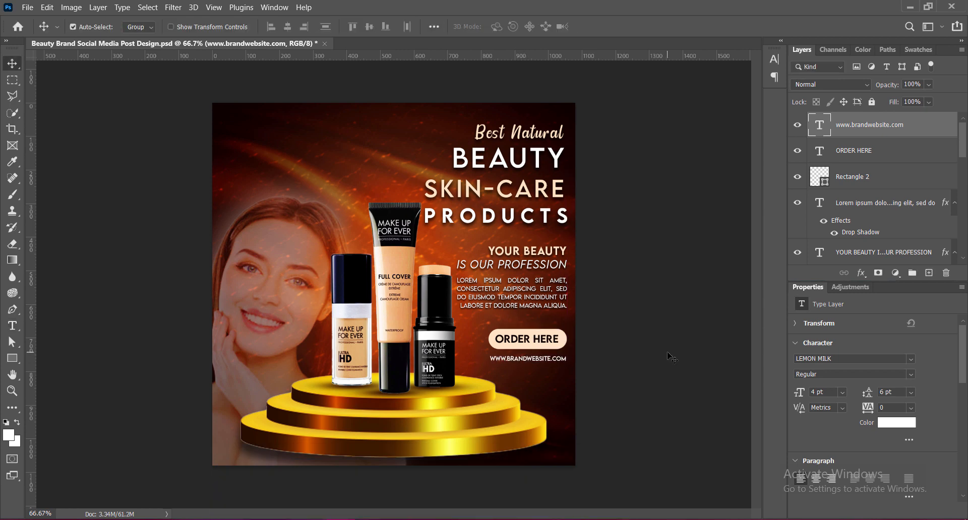
Set the website line's font size to 4.5 pt, shift it left to align with the text column and save the document.
double_click(542, 360)
click(295, 28)
text(4.5)
key(Return)
click(601, 27)
key(v)
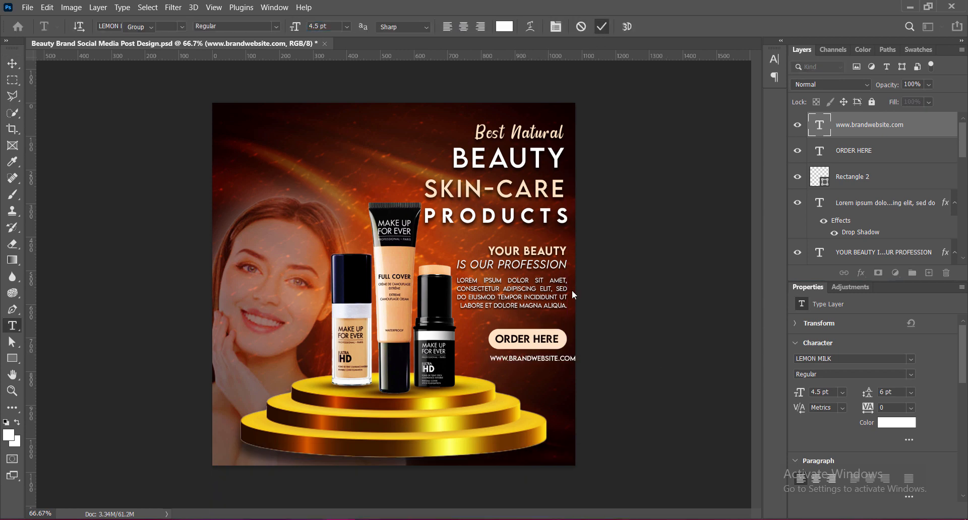
drag(562, 360, 552, 360)
click(630, 379)
key(ctrl+s)
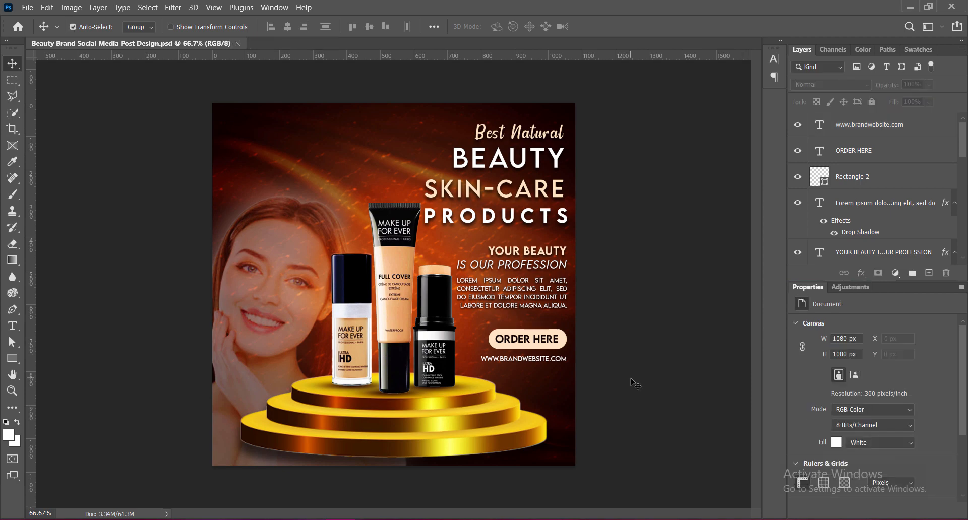
Paste the logo, scale it down to about 115 by 116 px and place it in the poster's upper-left corner.
key(ctrl+v)
key(ctrl+t)
drag(391, 103, 392, 403)
drag(391, 454, 261, 168)
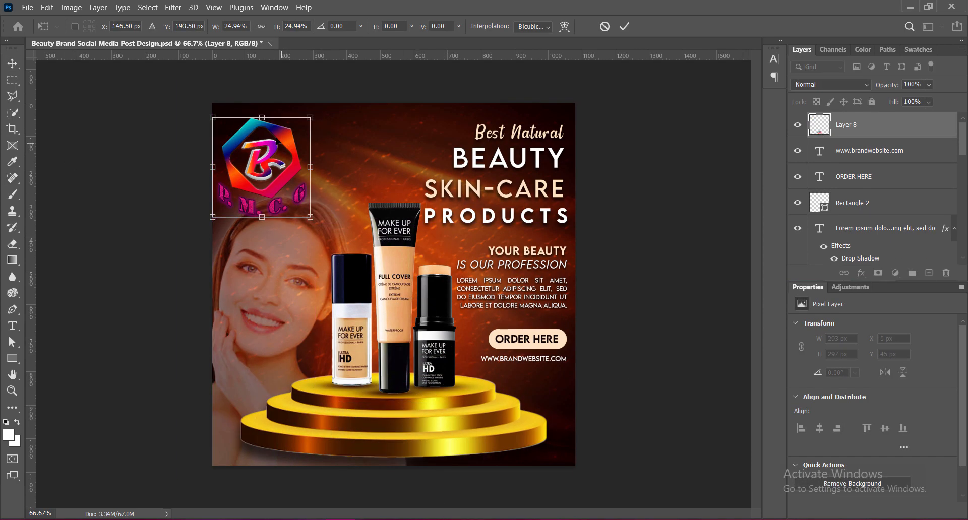
drag(261, 117, 261, 167)
drag(272, 181, 254, 126)
drag(243, 113, 251, 133)
key(Return)
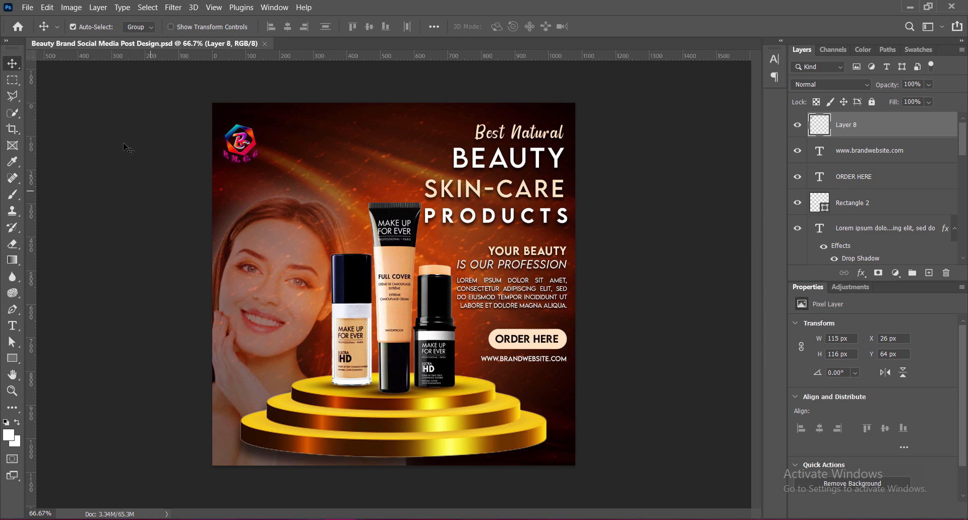
Brighten the logo with a Curves adjustment, raising input 128 to output 163.
click(71, 7)
mouse_move(76, 15)
click(227, 54)
drag(679, 185, 679, 166)
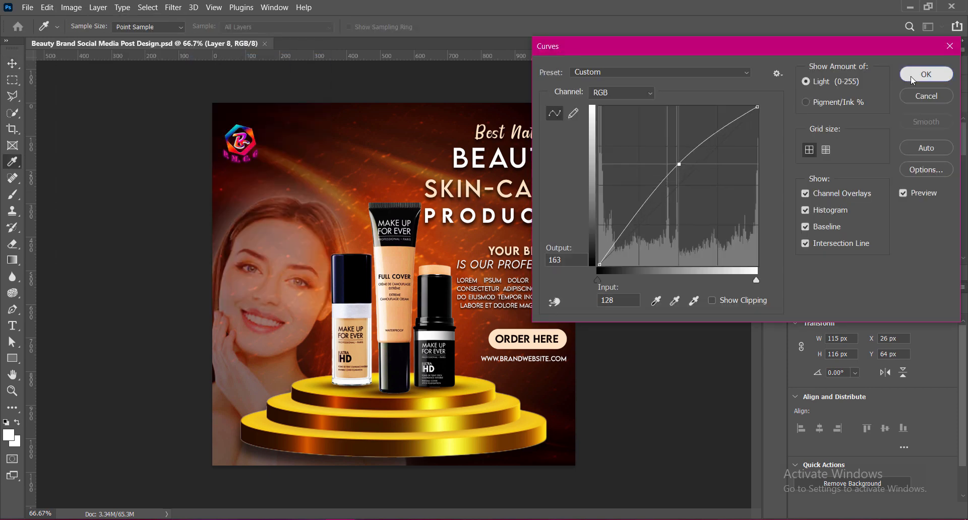
click(915, 78)
Draw a white circle about 147 px wide on a new layer above the tallest product tube.
click(929, 272)
right_click(14, 359)
click(65, 370)
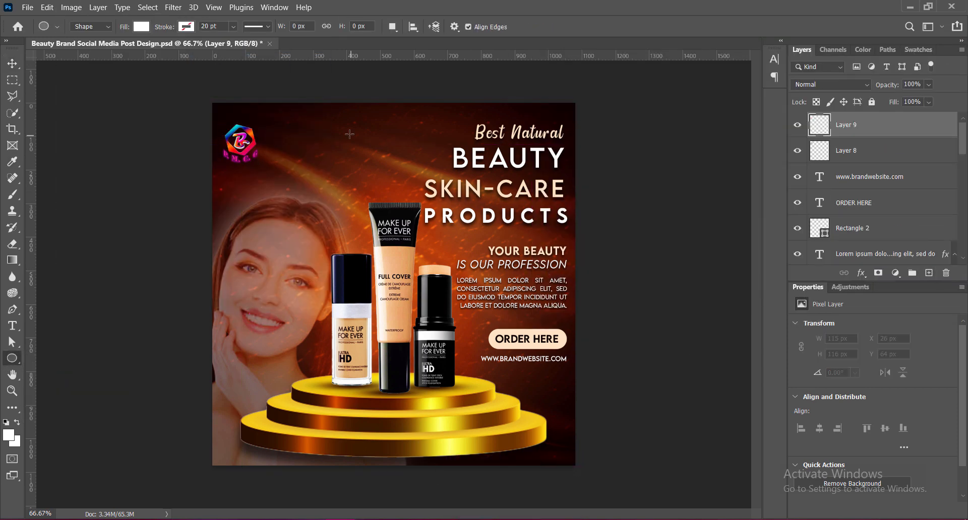
mouse_move(342, 151)
mouse_down()
mouse_move(391, 200)
mouse_move(356, 182)
mouse_up()
key(v)
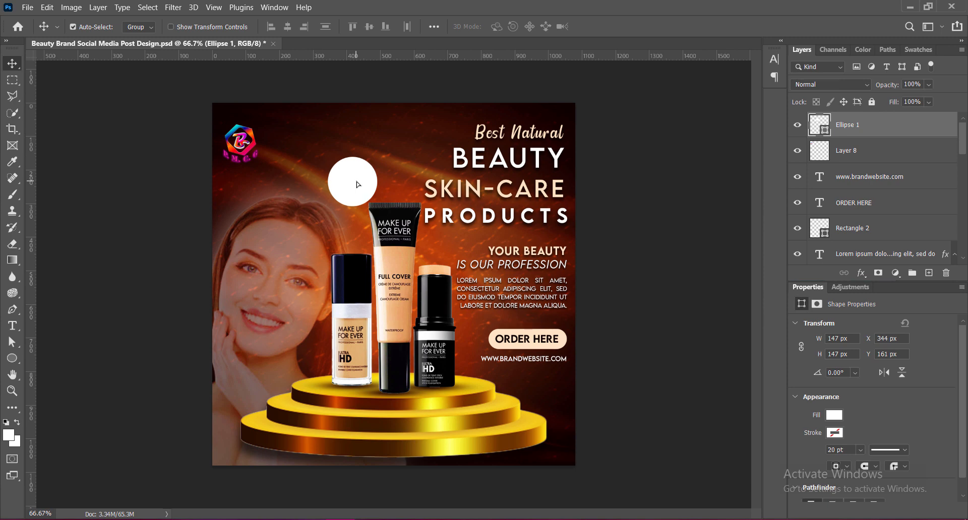
Add a radial Gradient Overlay to the circle, leaving the gradient direction unreversed.
right_click(817, 127)
click(842, 129)
click(481, 208)
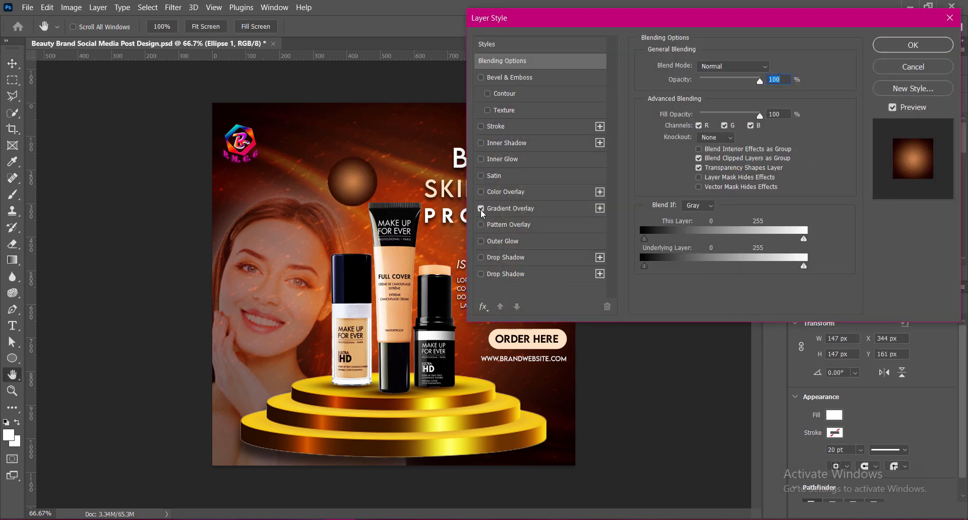
click(510, 209)
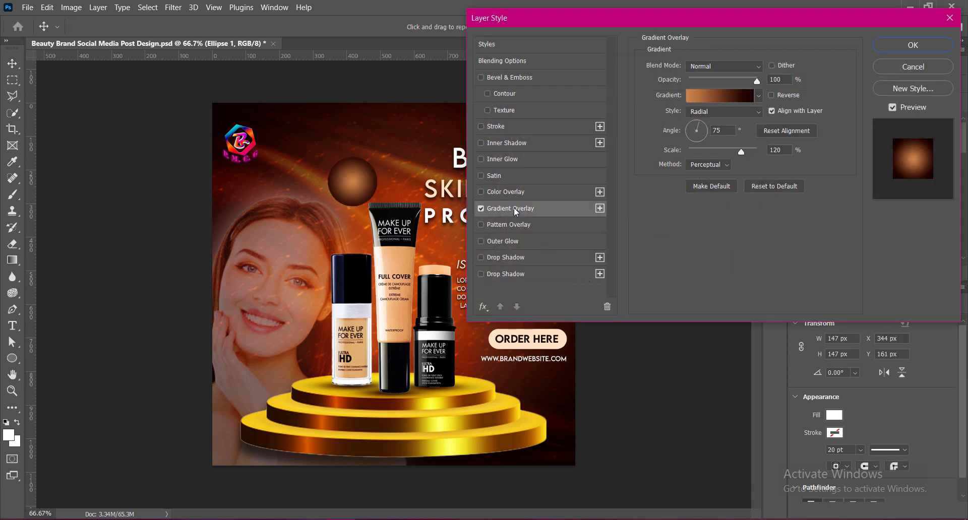
click(772, 94)
click(771, 95)
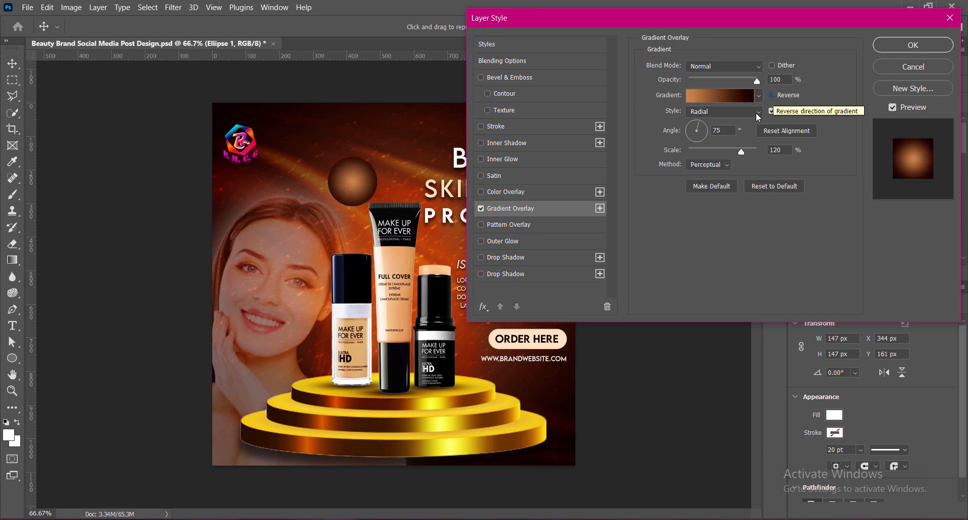
Recolor the gradient's dark end with the reddish brown 601701 sampled from the poster background.
click(741, 96)
double_click(897, 427)
click(314, 160)
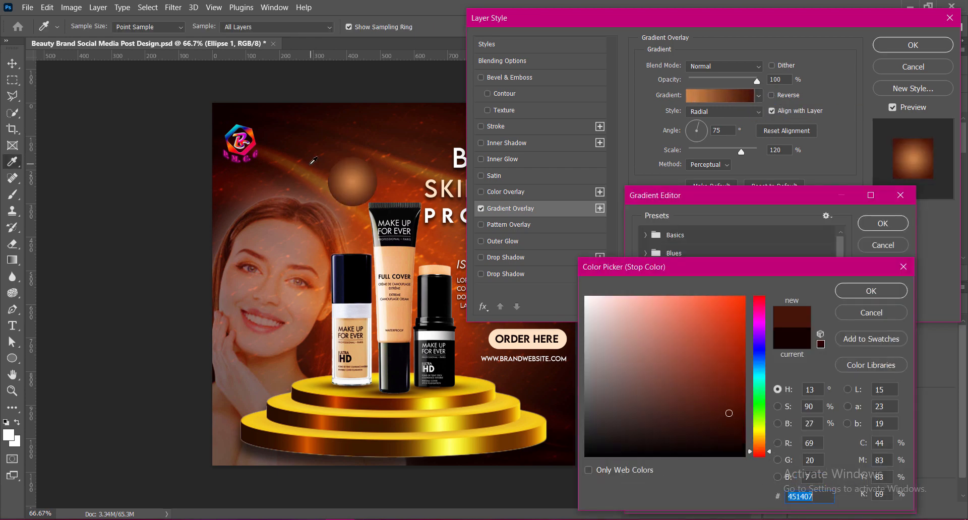
click(311, 163)
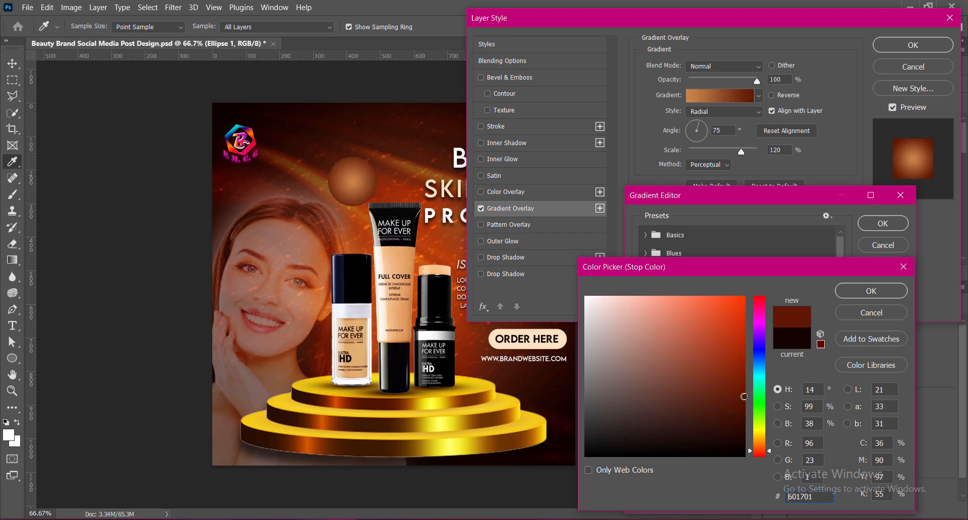
click(895, 290)
click(886, 225)
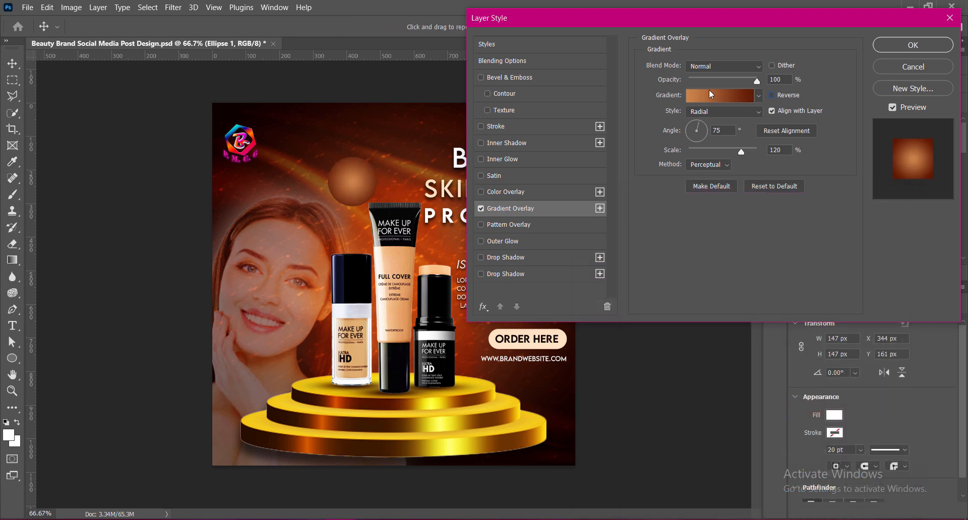
Add a Drop Shadow to the circle with distance 0 px, spread 12% and size 21 px.
click(506, 258)
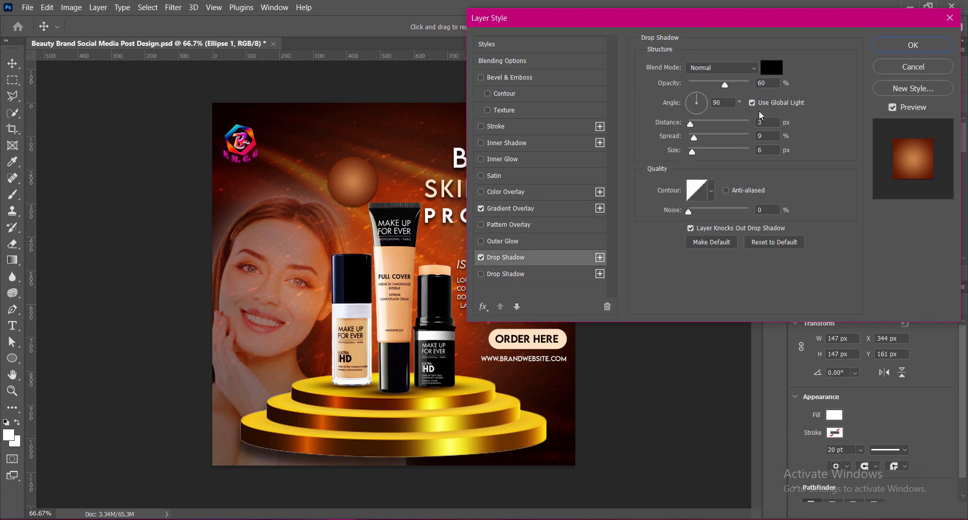
drag(690, 125, 699, 154)
drag(765, 136, 729, 142)
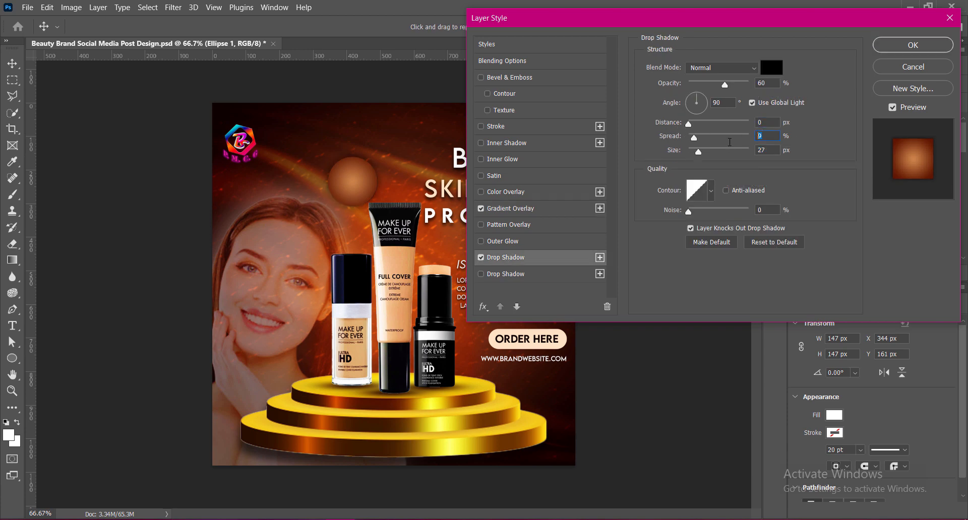
text(12)
double_click(762, 149)
text(21)
Add an Outer Glow to the circle with opacity 63%, spread 21% and size 27 px.
click(481, 241)
click(501, 243)
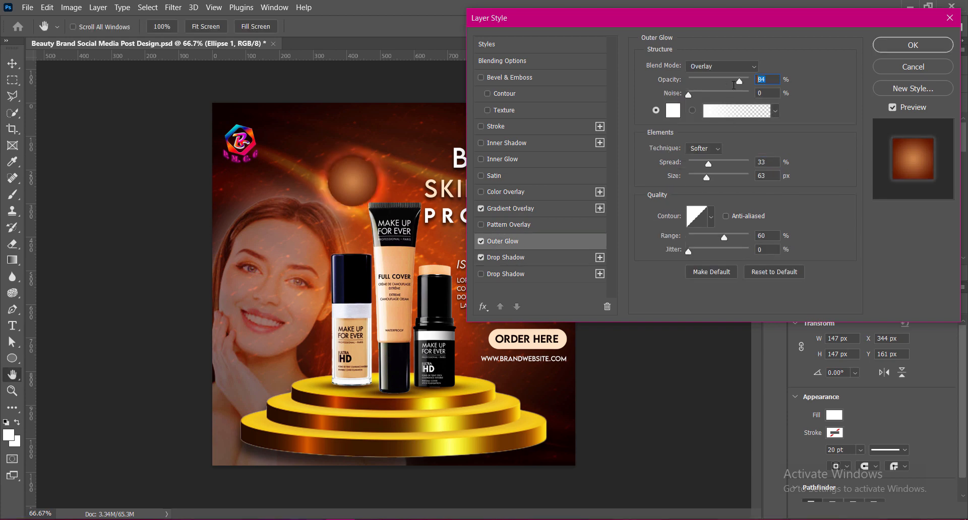
text(63)
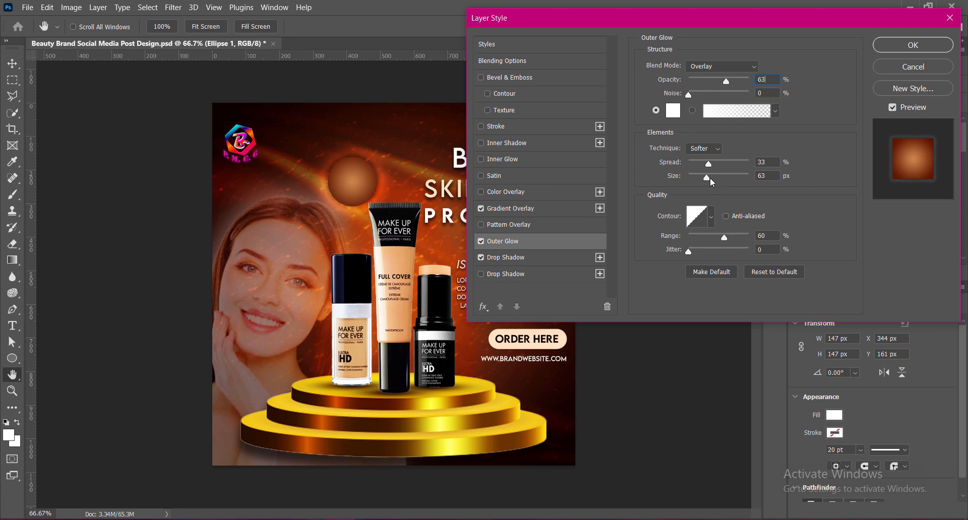
drag(709, 165, 701, 180)
text(33)
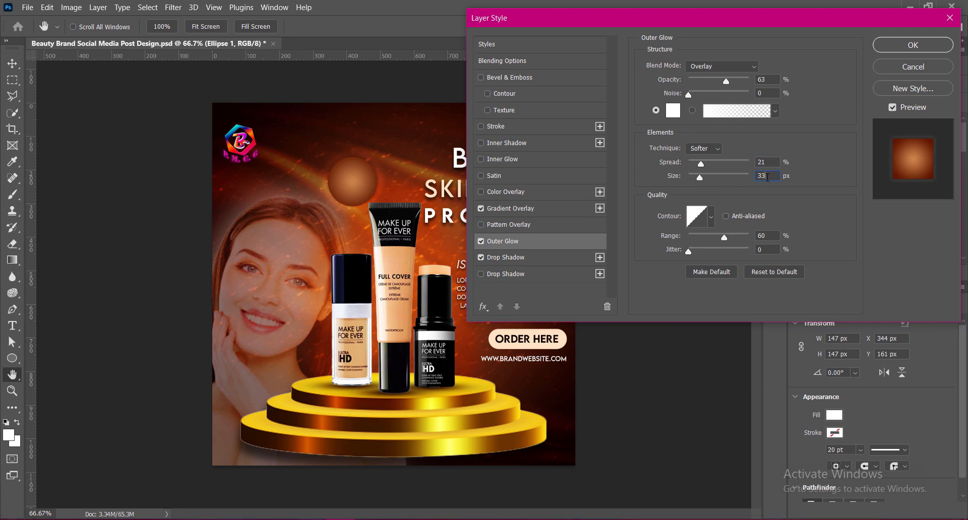
text(27)
Try Hard Light for the outer glow, settle on Vivid Light, reduce the glow size and apply the layer style.
click(756, 66)
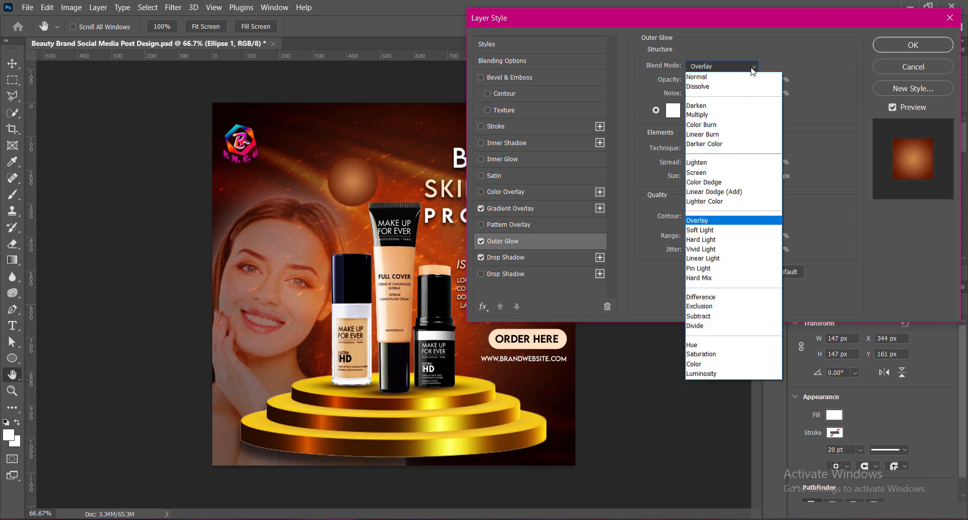
click(706, 239)
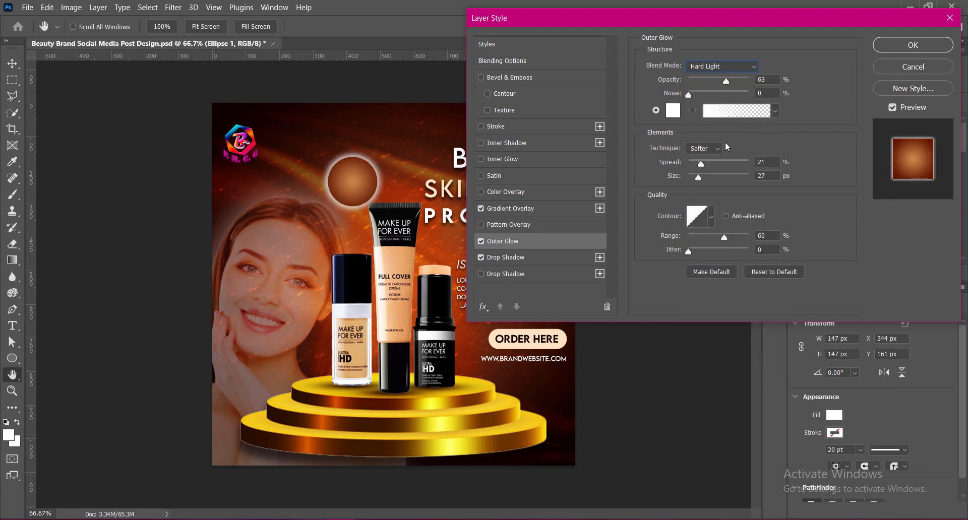
click(743, 66)
click(707, 249)
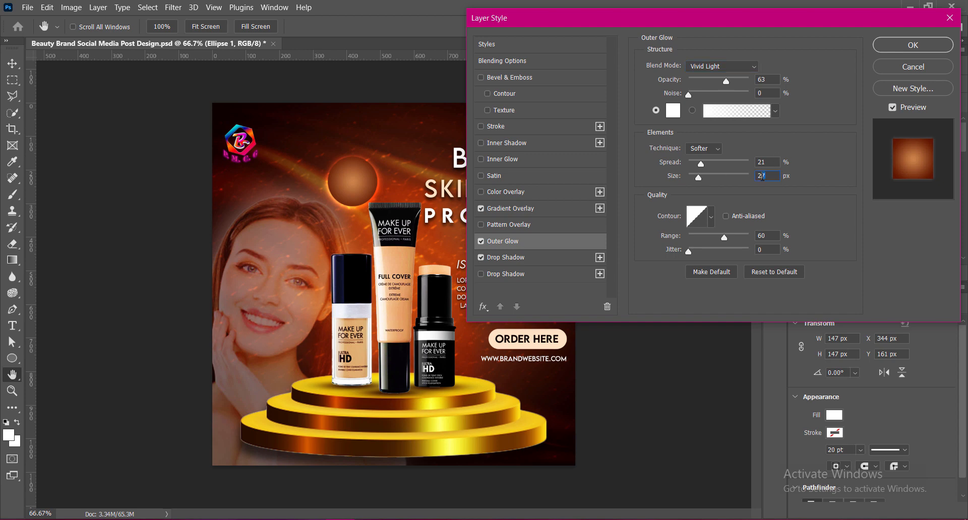
text(1)
key(BackSpace)
text(4)
click(913, 44)
Move the glowing circle left and up so it clears the top of the tallest product tube.
drag(361, 187, 355, 185)
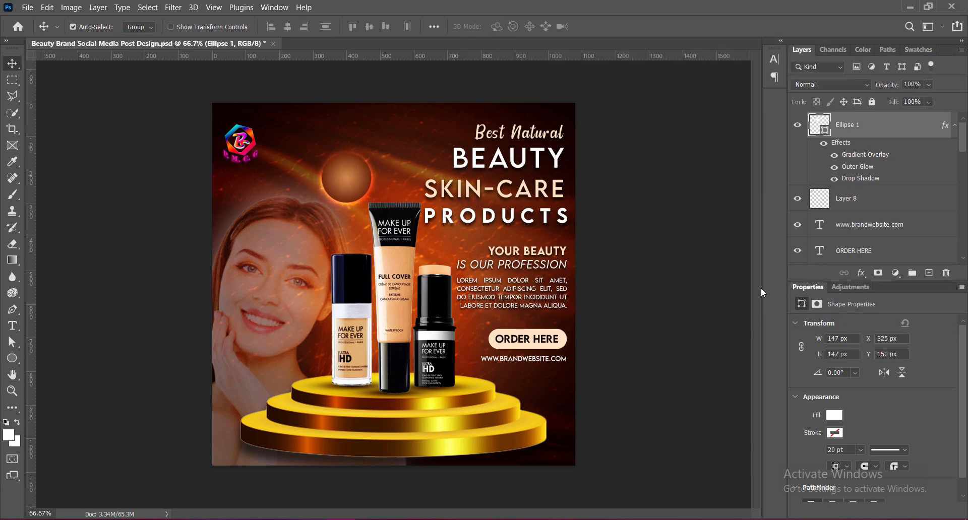
key(Up)
key(Up)
key(Right)
Add centered 9 pt text reading DISCOUNT and 25% on two lines over the circle, on a new layer.
click(929, 272)
click(12, 326)
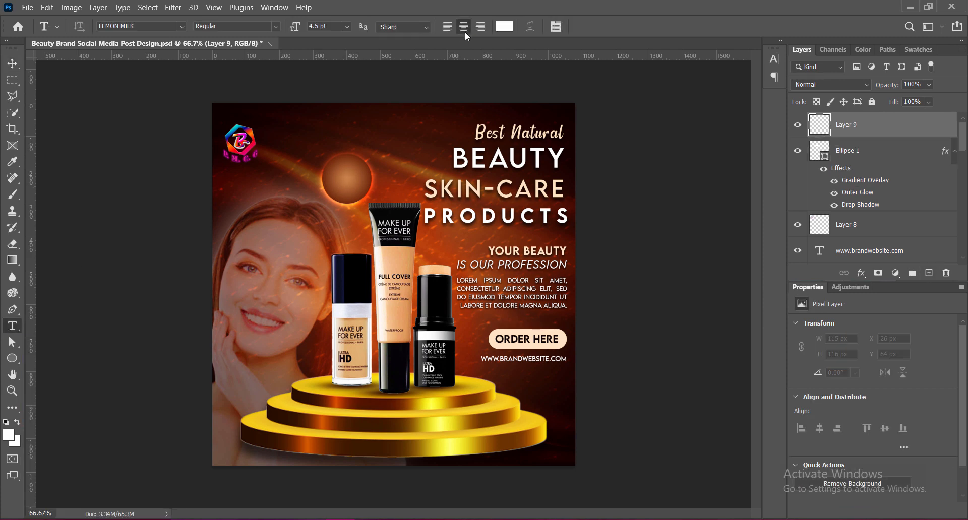
click(347, 26)
click(330, 73)
click(340, 183)
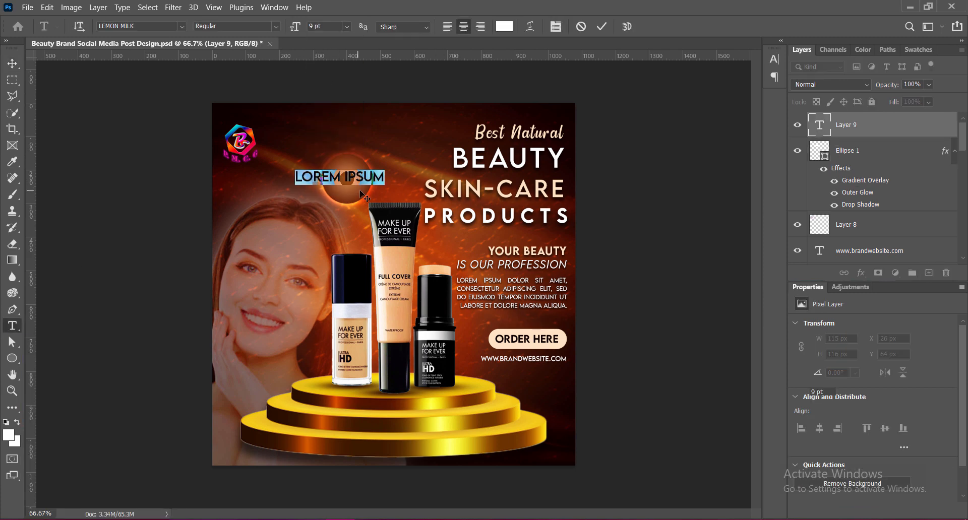
click(776, 60)
click(775, 60)
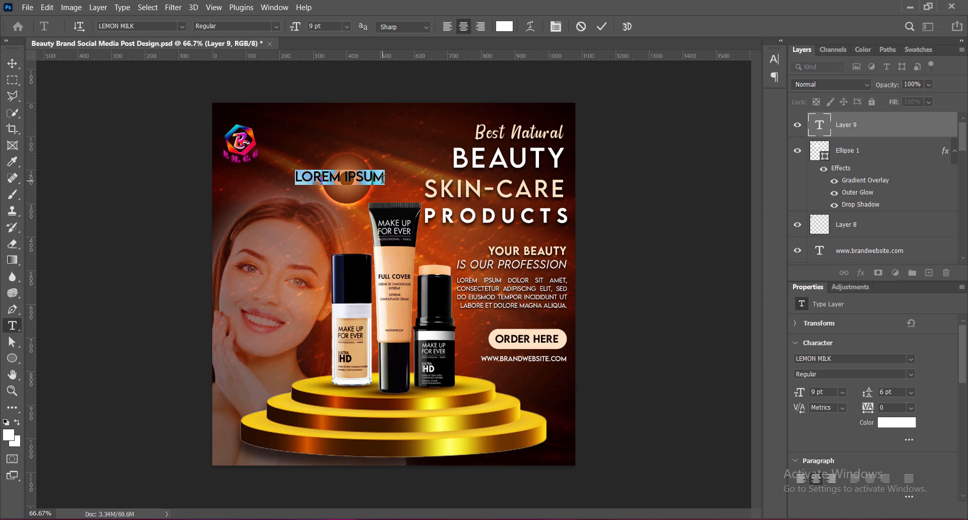
text(DISCOUNT)
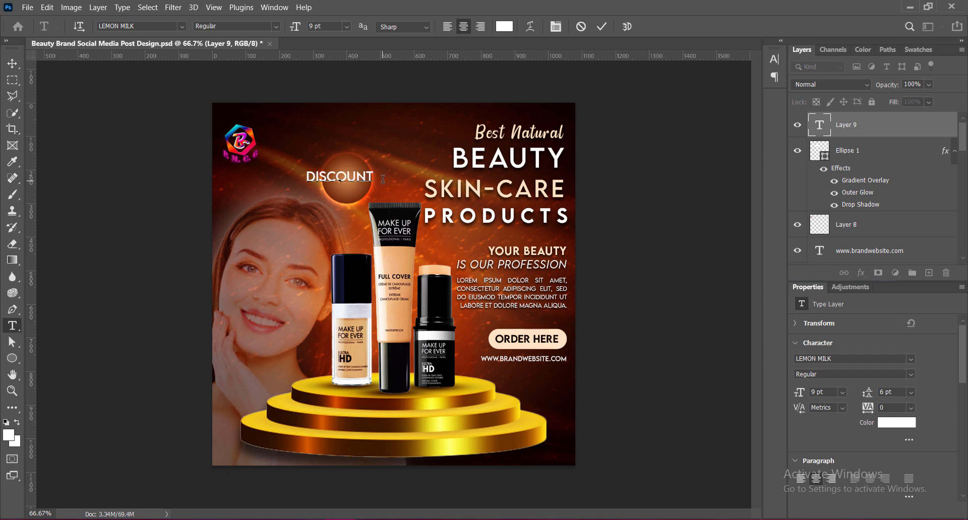
key(Return)
text(25%)
Set the leading of the two-line DISCOUNT 25% text to 12 pt.
drag(306, 171, 359, 189)
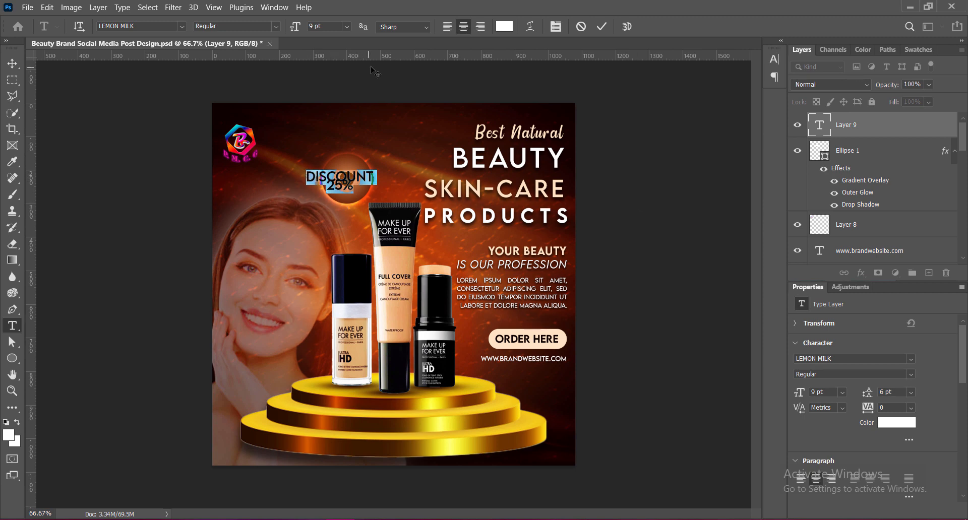
click(774, 59)
click(754, 84)
click(739, 160)
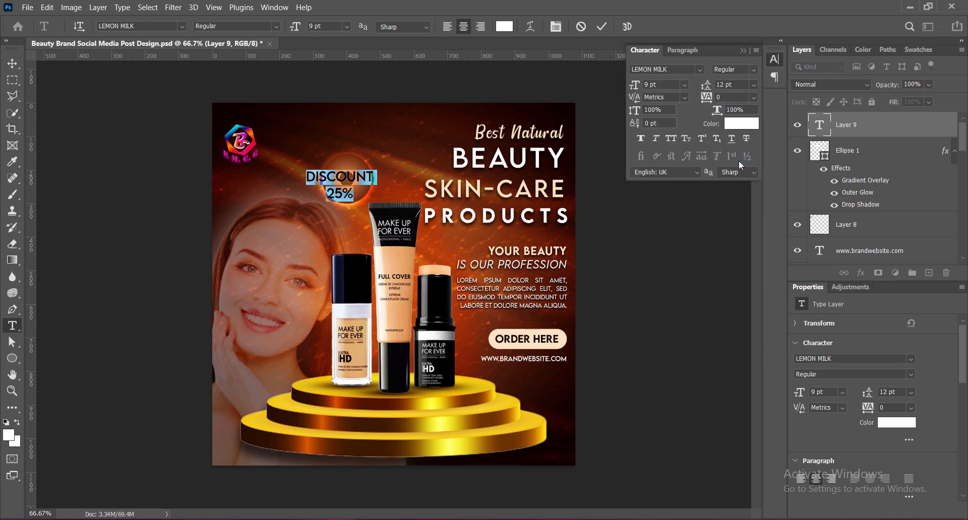
Set the 25% line of the badge text to Medium weight at 16 pt.
drag(325, 194, 358, 196)
click(277, 27)
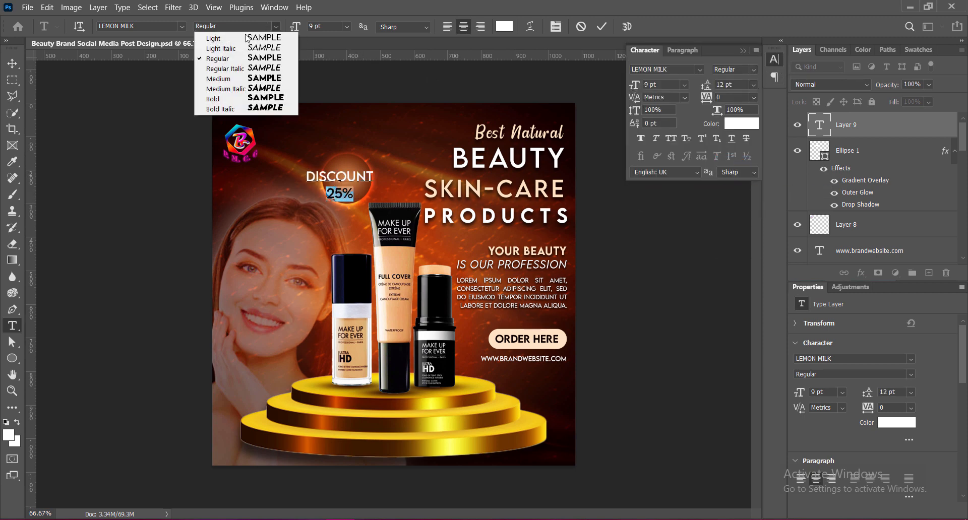
click(217, 81)
click(685, 85)
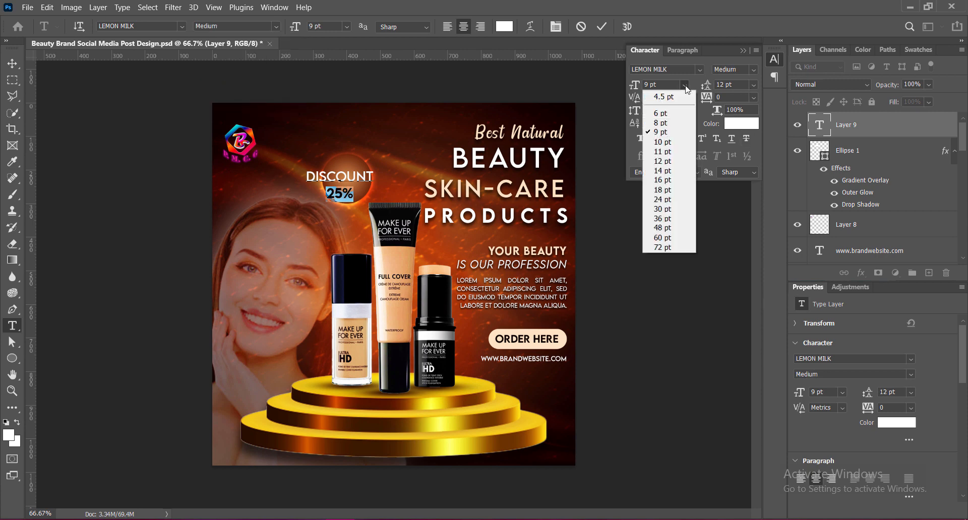
click(661, 179)
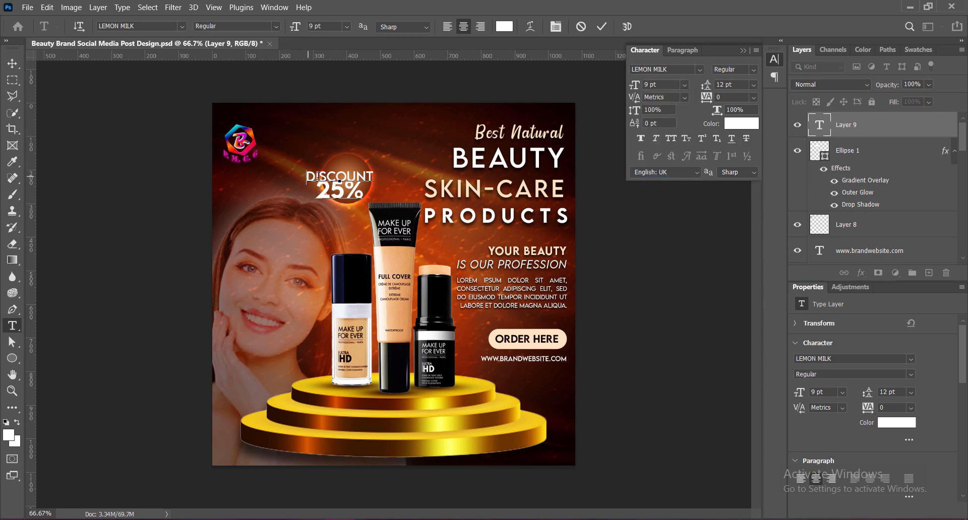
Reduce the font size of the DISCOUNT line and set the leading of the 25% line to 16 pt.
drag(306, 177, 373, 178)
click(347, 26)
click(335, 34)
click(332, 191)
drag(318, 192, 363, 192)
click(754, 84)
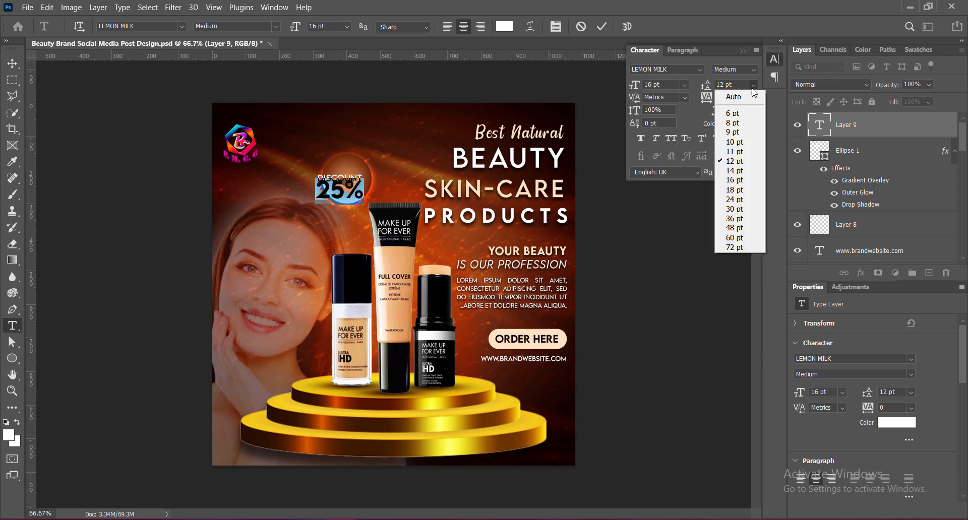
click(734, 190)
click(753, 85)
click(733, 179)
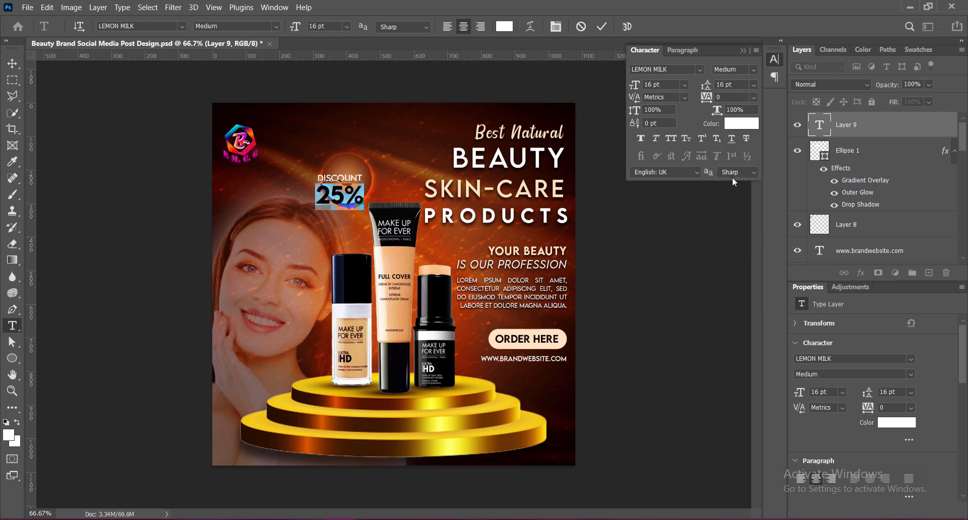
Commit the DISCOUNT 25% text and center it inside the glowing circle, nudging it slightly left.
click(743, 50)
click(602, 26)
click(13, 64)
mouse_move(337, 171)
mouse_down()
mouse_move(346, 160)
mouse_move(350, 167)
mouse_up()
key(ctrl+t)
key(Return)
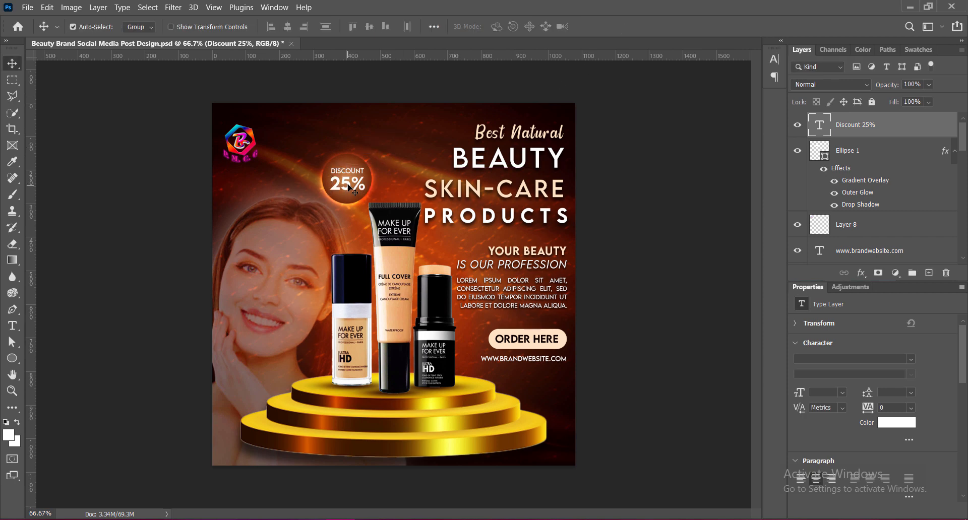
key(Left)
key(Left)
key(Left)
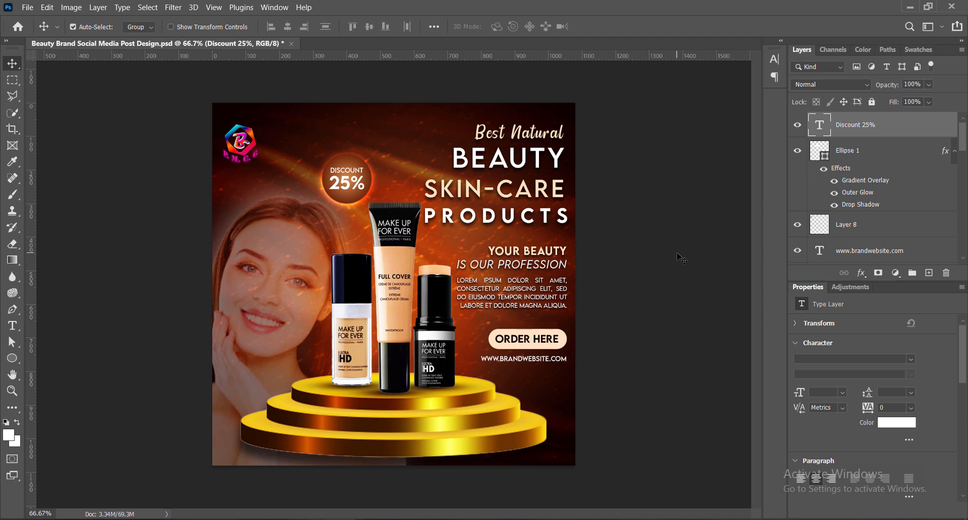
Add a drop shadow to the Discount 25% layer with size 9 px, spread 9% and distance 3 px.
right_click(822, 126)
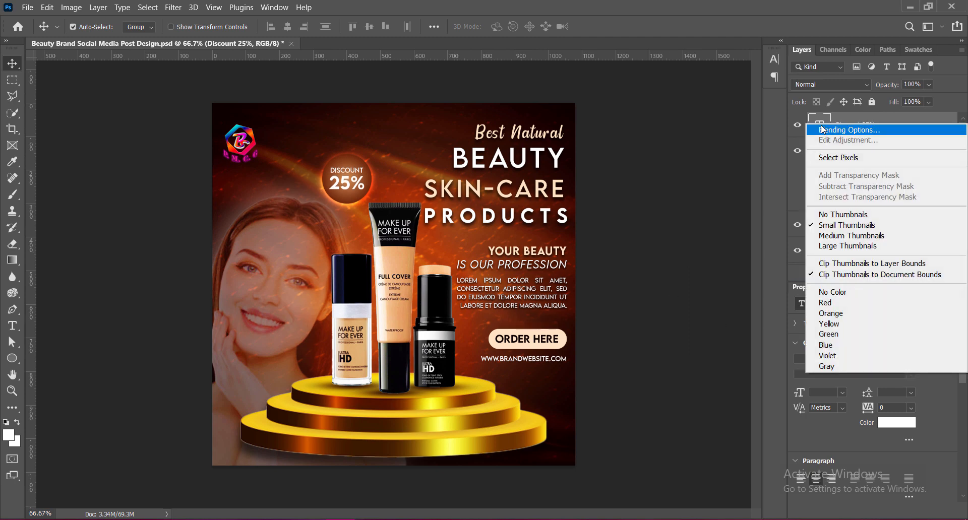
click(823, 130)
click(483, 257)
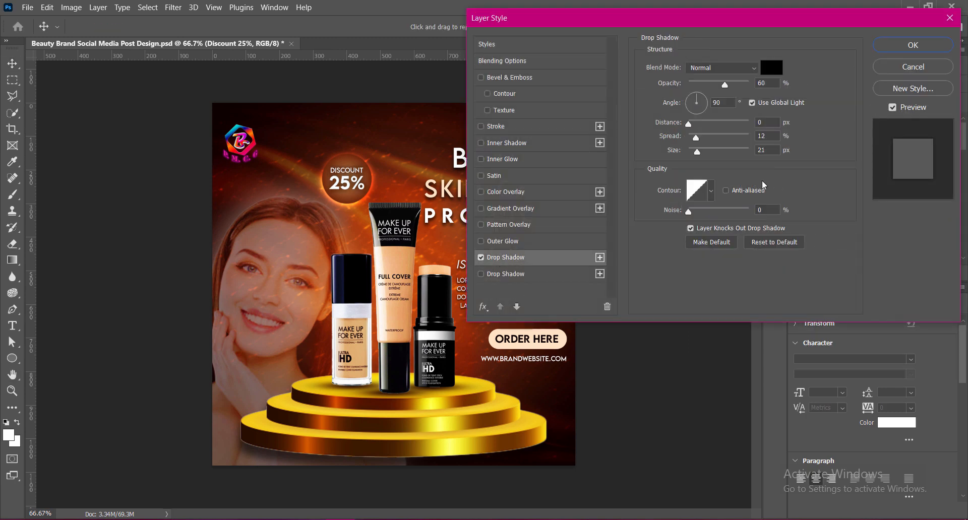
double_click(767, 150)
text(9)
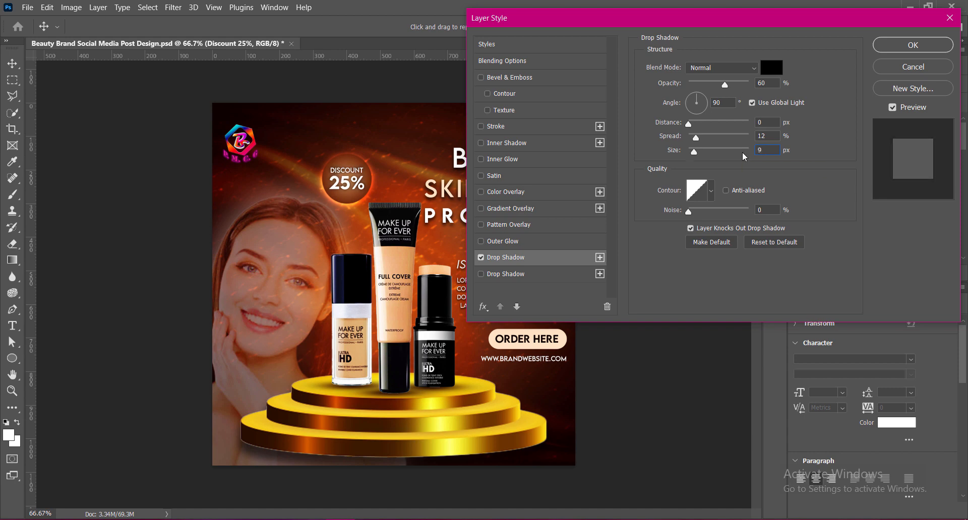
double_click(758, 136)
text(9)
double_click(762, 122)
text(3)
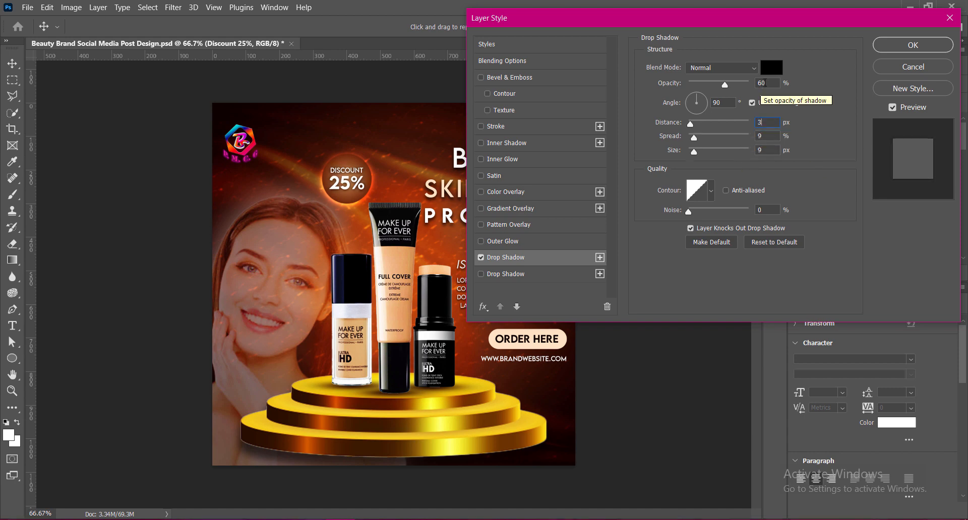
Set the Discount 25% shadow to 63% opacity, 6% spread and 5 px distance, apply it and save the document.
double_click(762, 84)
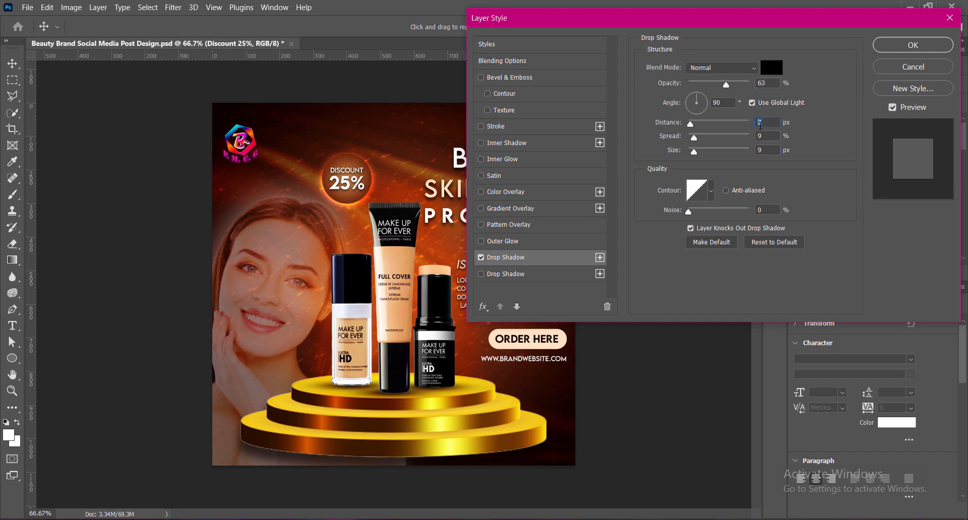
text(6)
double_click(765, 135)
text(6)
double_click(753, 122)
click(913, 45)
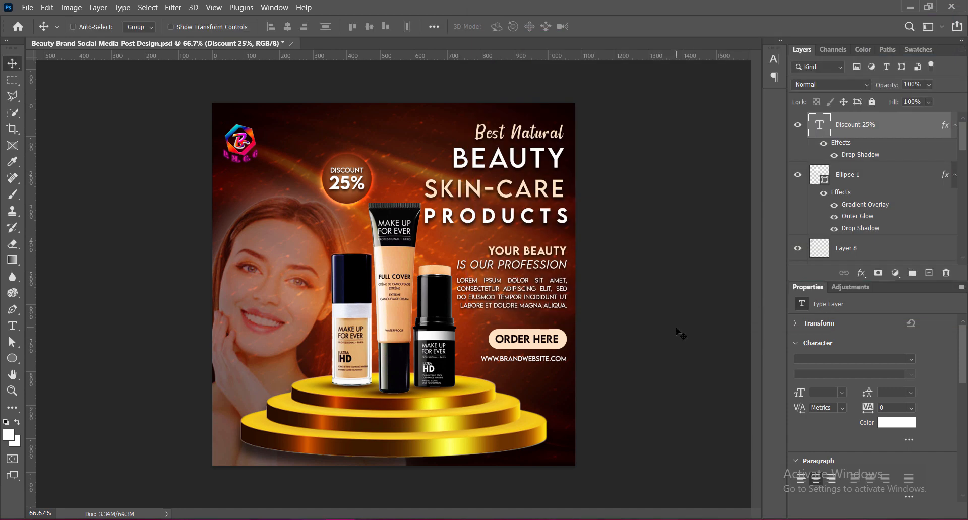
key(ctrl+s)
Refine the Discount 25% drop shadow to 60% opacity and 4 px distance, and save the document.
right_click(820, 126)
click(837, 134)
click(506, 258)
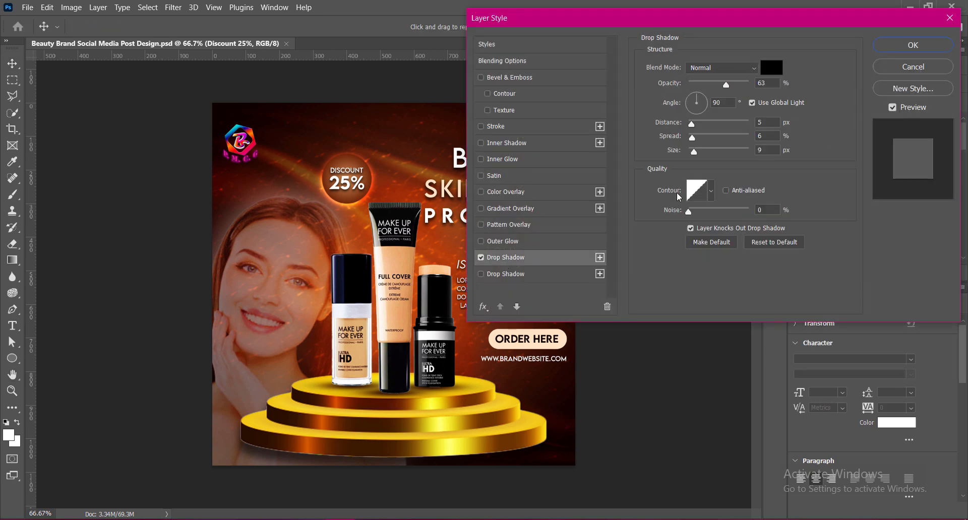
drag(767, 84, 763, 83)
text(0)
key(Tab)
key(Tab)
text(4)
click(913, 45)
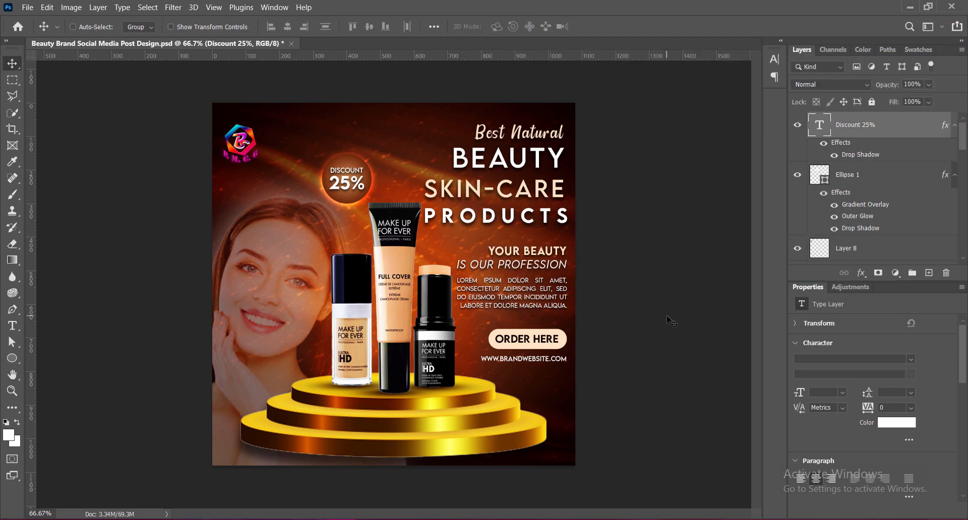
key(ctrl+s)
Add a soft drop shadow to the logo on Layer 8 with 60% opacity, 0 px distance and 9% spread.
click(826, 252)
double_click(831, 255)
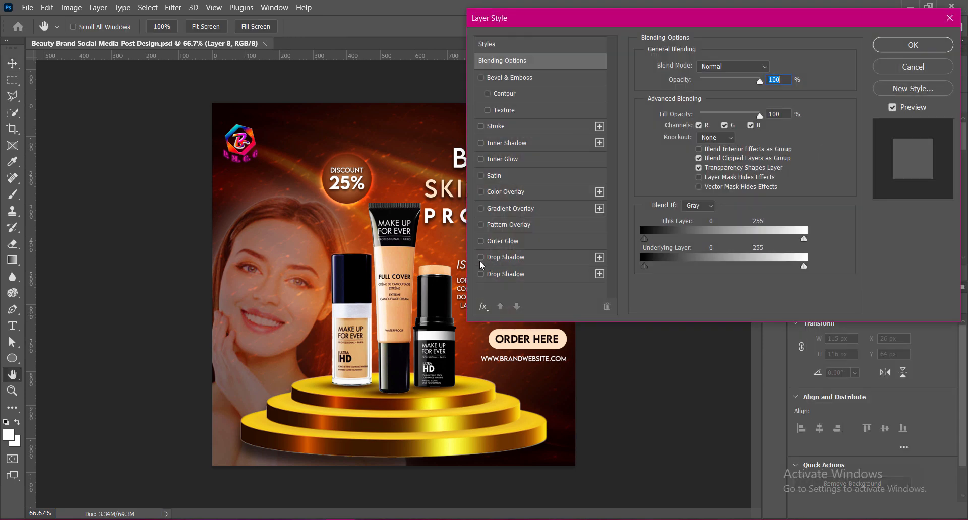
click(480, 258)
drag(699, 155, 668, 128)
drag(769, 152, 763, 151)
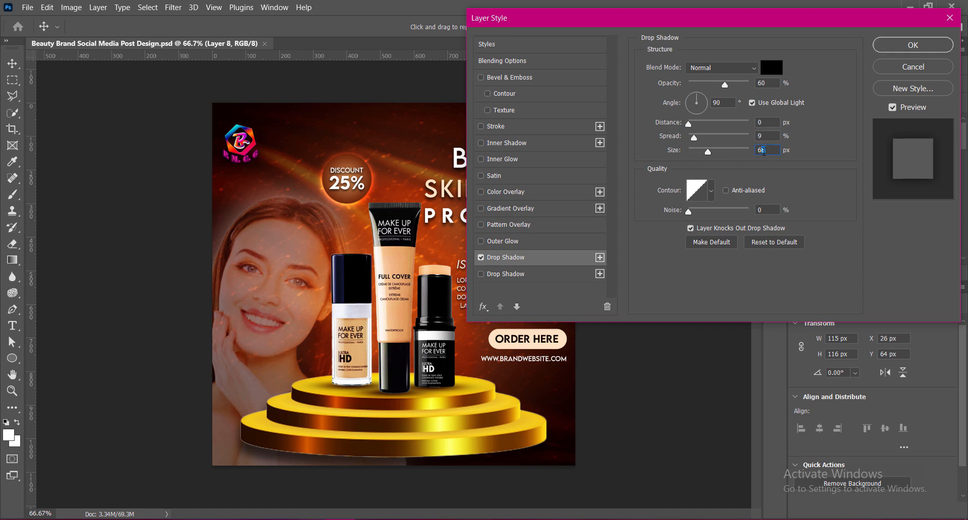
click(915, 49)
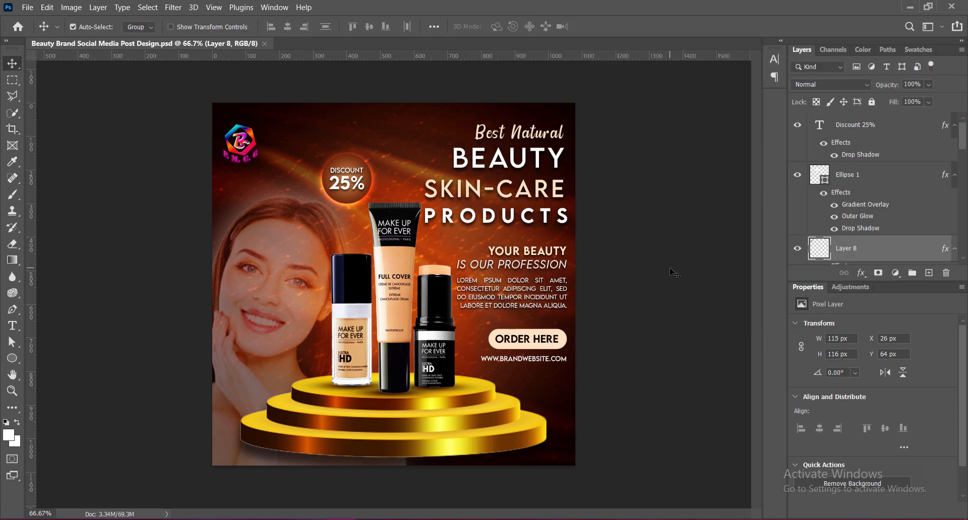
Move the website line, the ORDER HERE text and its button down together until the button's Y is 688 px.
click(543, 364)
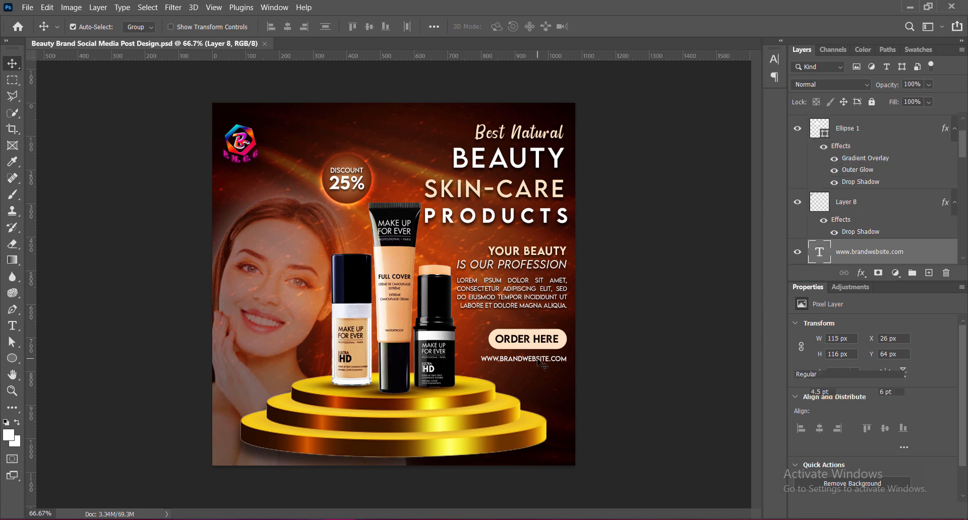
click(567, 347)
key(Down)
key(Down)
key(Down)
key(Down)
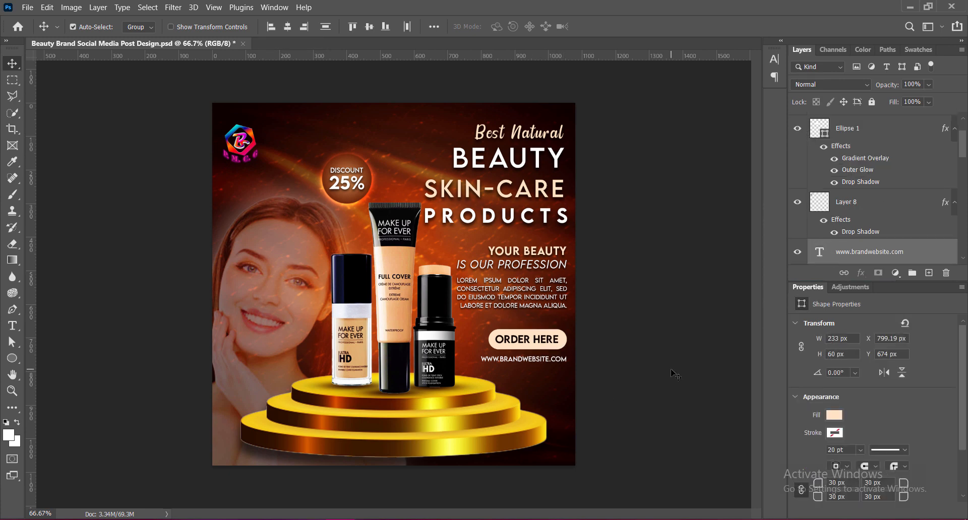
key(Down)
key(Down)
key(Down)
key(Down)
key(Down)
key(Down)
key(Down)
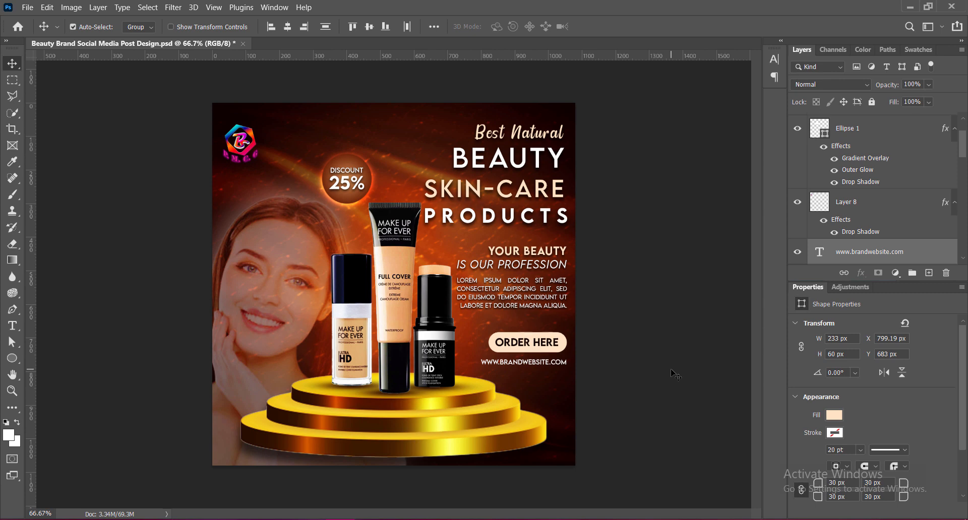
key(Down)
key(Down)
key(Down)
Nudge the lorem ipsum paragraph and the YOUR BEAUTY IS OUR PROFESSION tagline slightly down together, and deselect them.
click(524, 286)
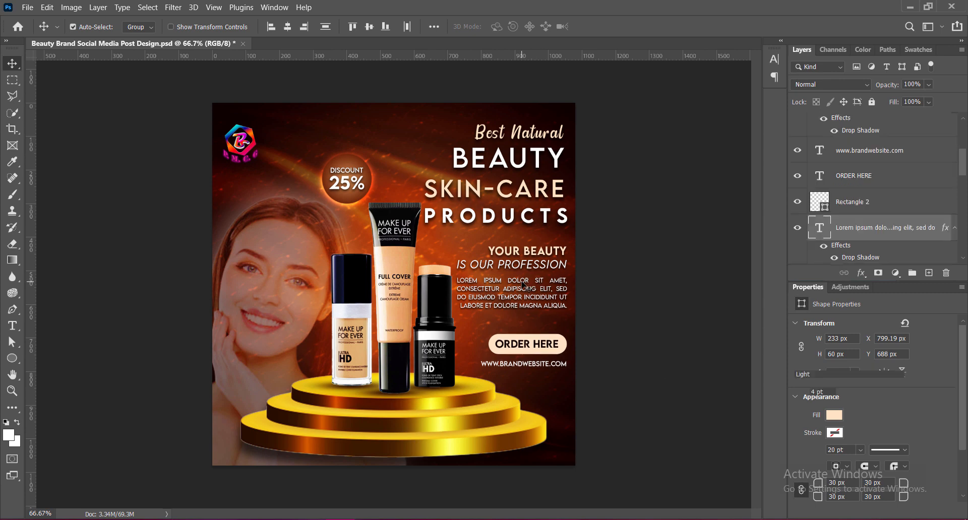
shift+click(545, 268)
key(Down)
key(Down)
key(Down)
key(Down)
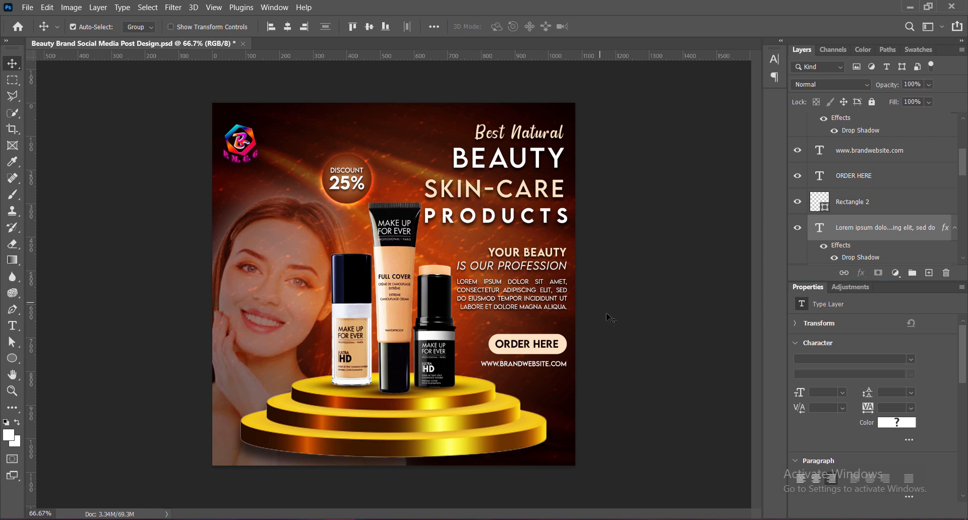
click(640, 371)
Add a drop shadow to the ORDER HERE button rectangle with distance 6 px, spread 9% and size 9 px.
right_click(818, 200)
click(709, 290)
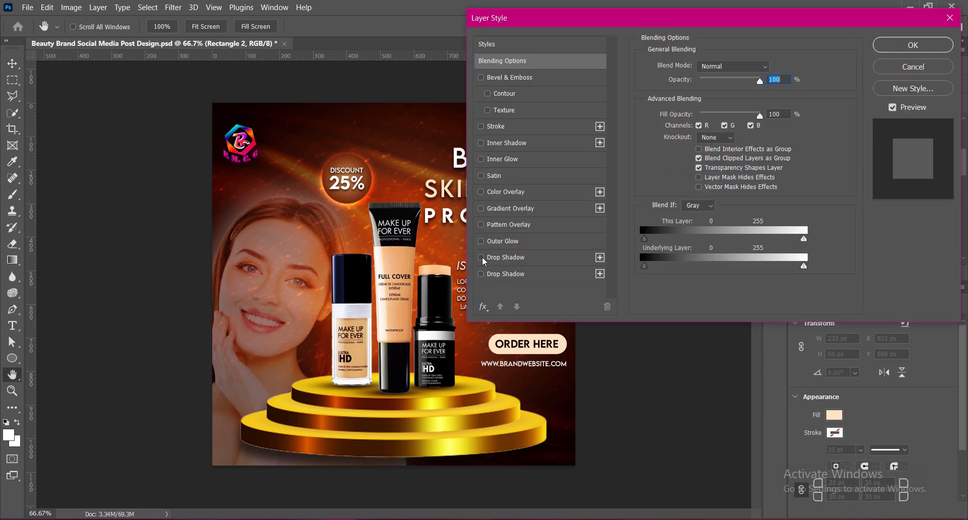
click(500, 258)
click(769, 149)
key(BackSpace)
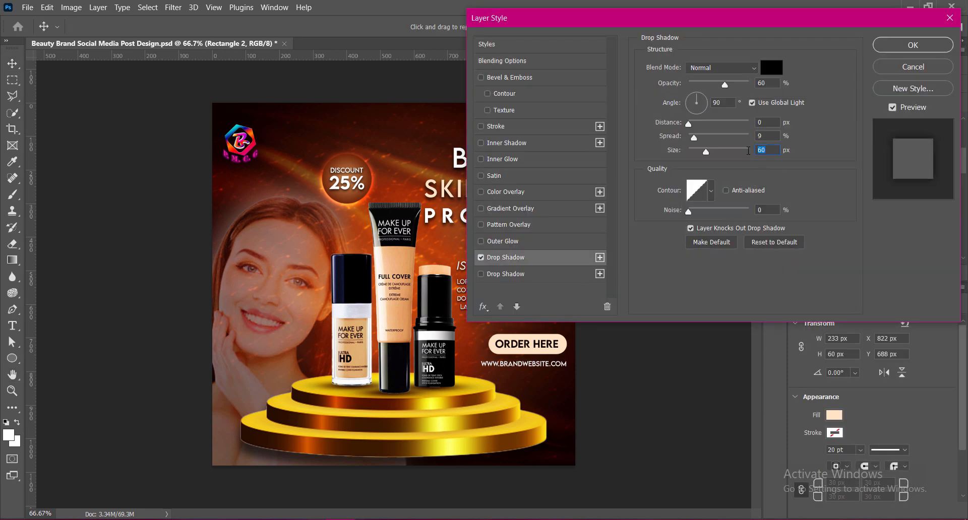
drag(768, 122, 749, 150)
text(6)
text(9)
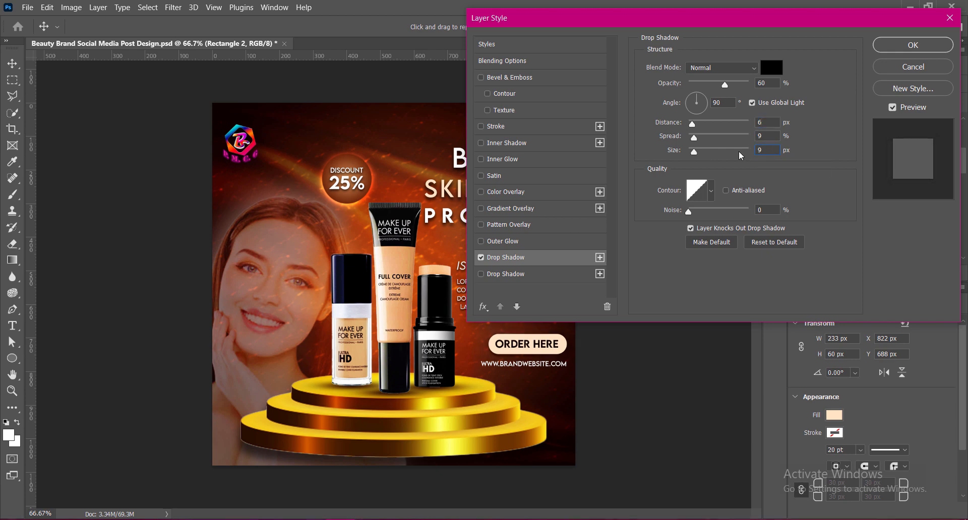
click(895, 52)
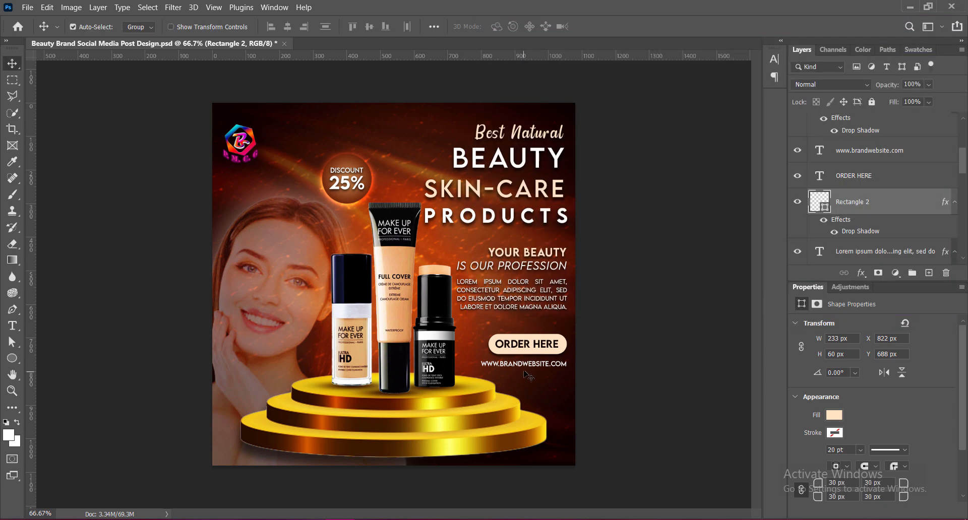
Add a drop shadow to the website line with distance 3 px, spread 6% and size 6 px, and save the document.
right_click(818, 148)
click(823, 155)
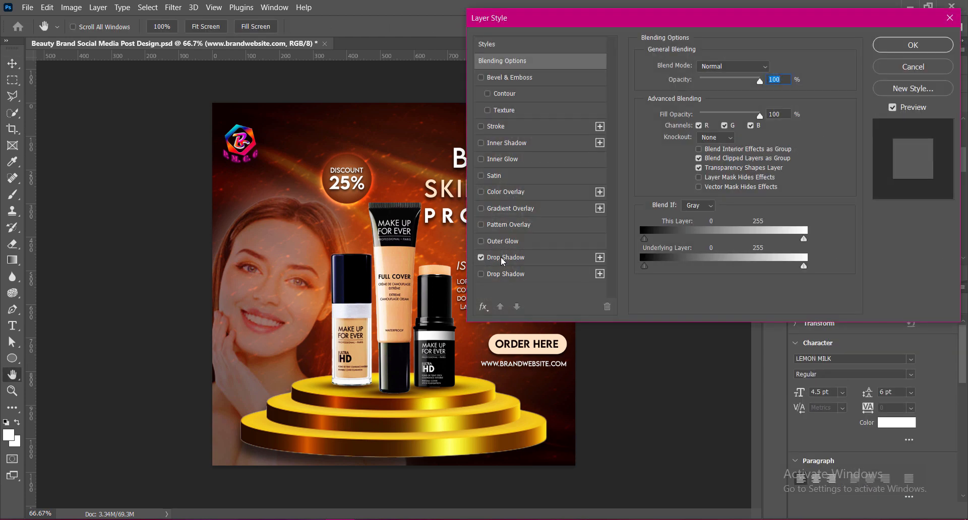
click(494, 258)
drag(768, 122, 743, 132)
text(3)
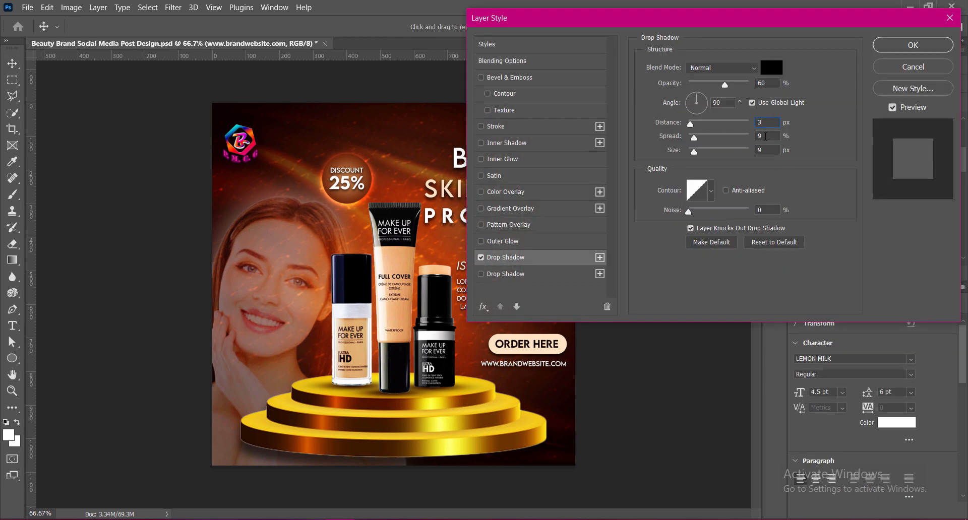
click(907, 51)
key(ctrl+s)
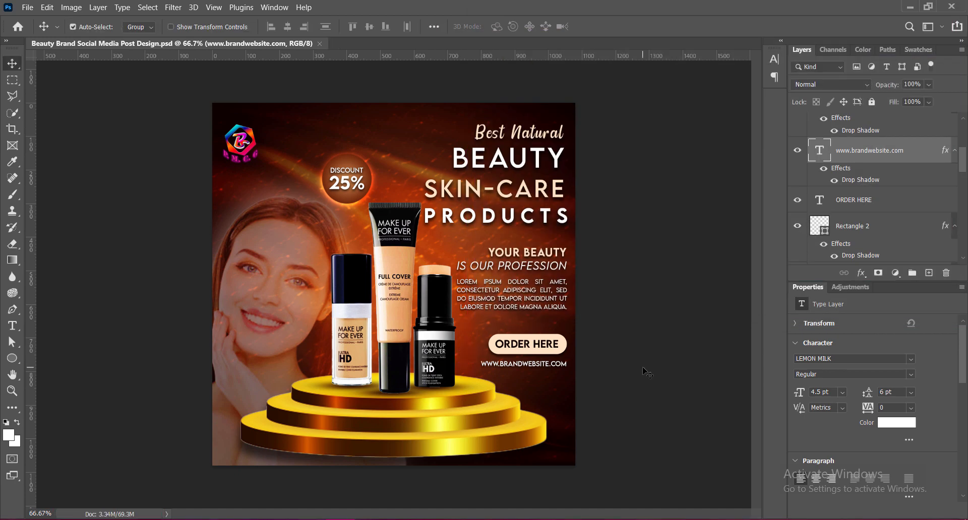
Set the drop shadow distance of the ORDER HERE button rectangle to 4 px.
click(553, 352)
right_click(875, 220)
click(879, 225)
click(514, 262)
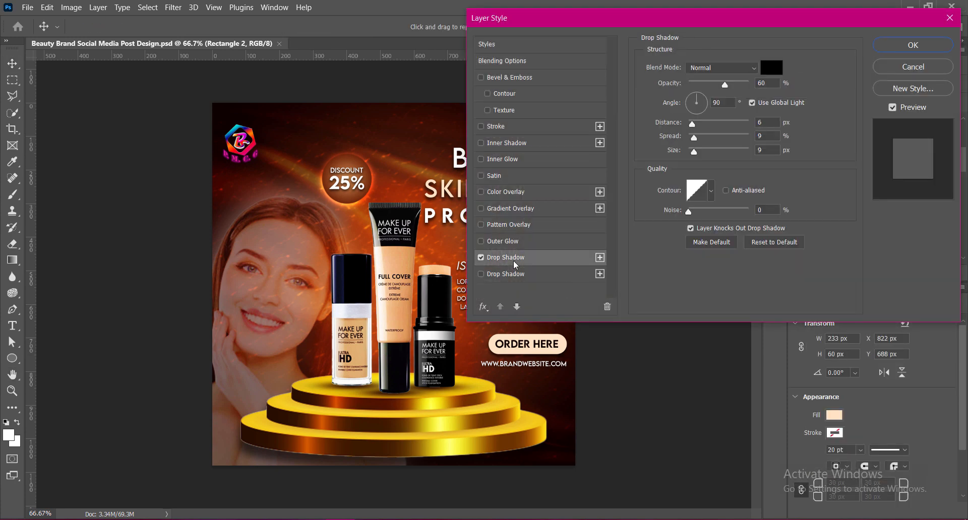
double_click(766, 122)
text(4)
click(914, 46)
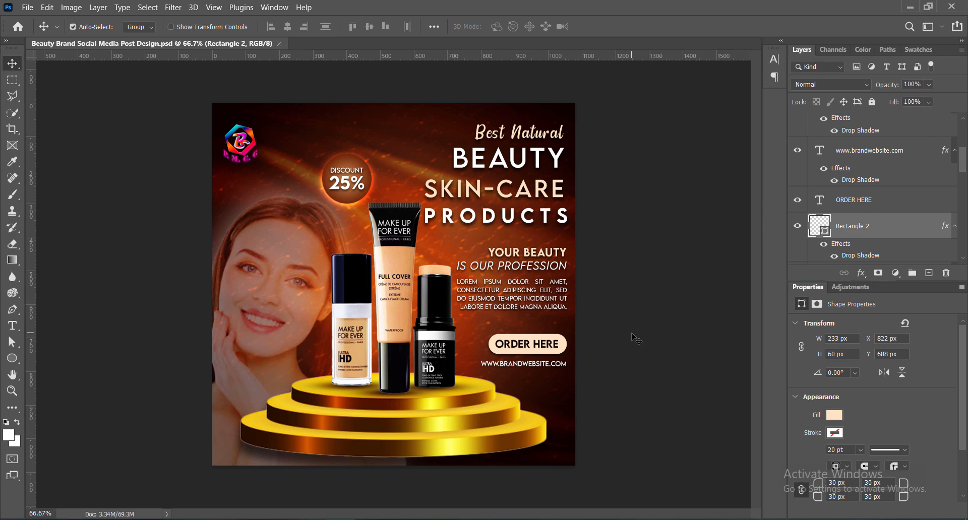
scroll(431, 303, up, 2)
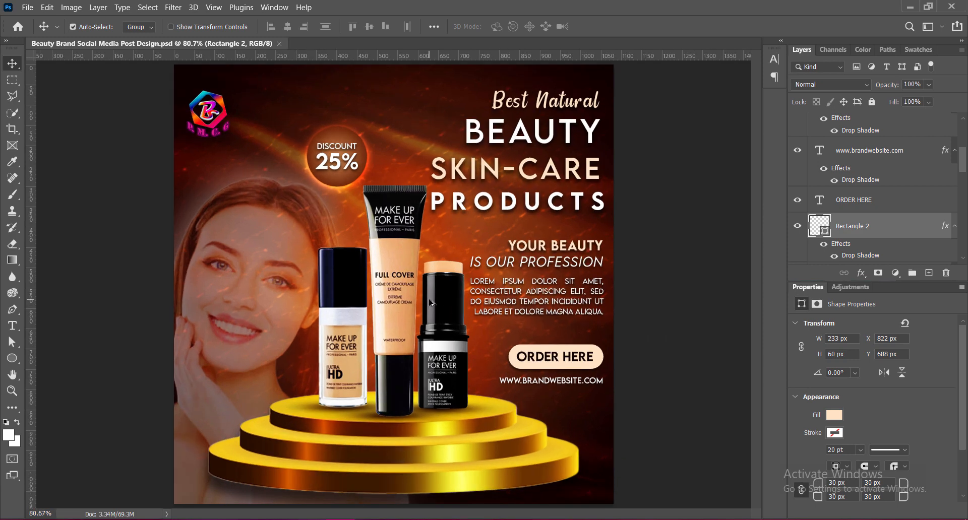
scroll(431, 303, down, 5)
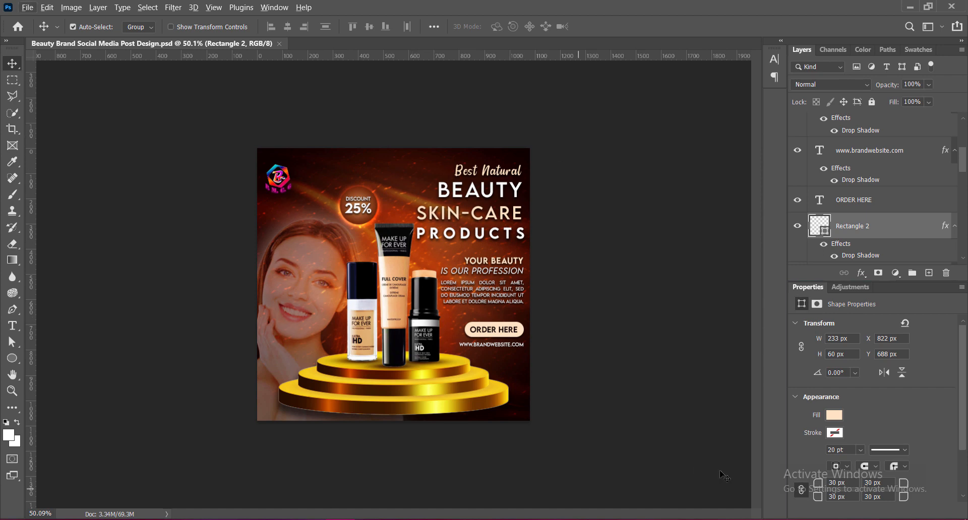
scroll(423, 333, up, 1)
scroll(422, 334, up, 2)
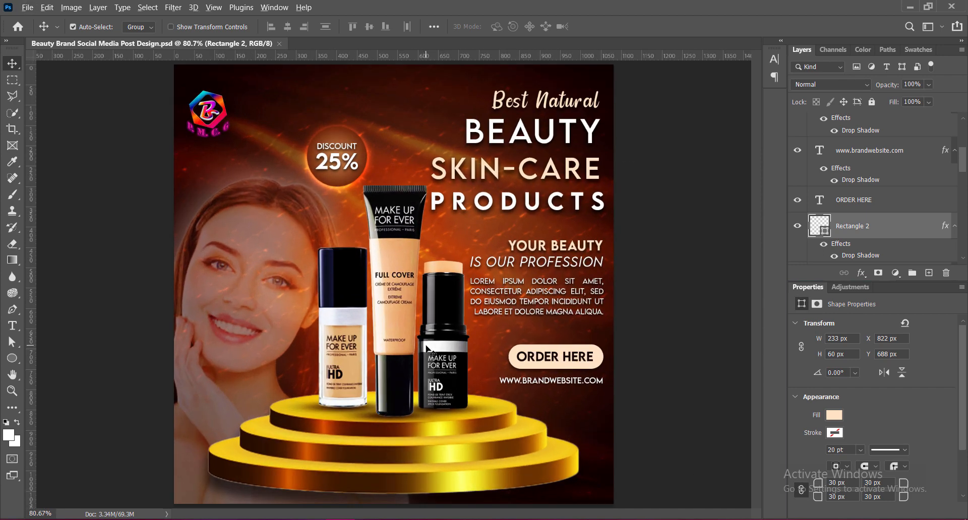
scroll(427, 348, down, 1)
scroll(428, 348, up, 1)
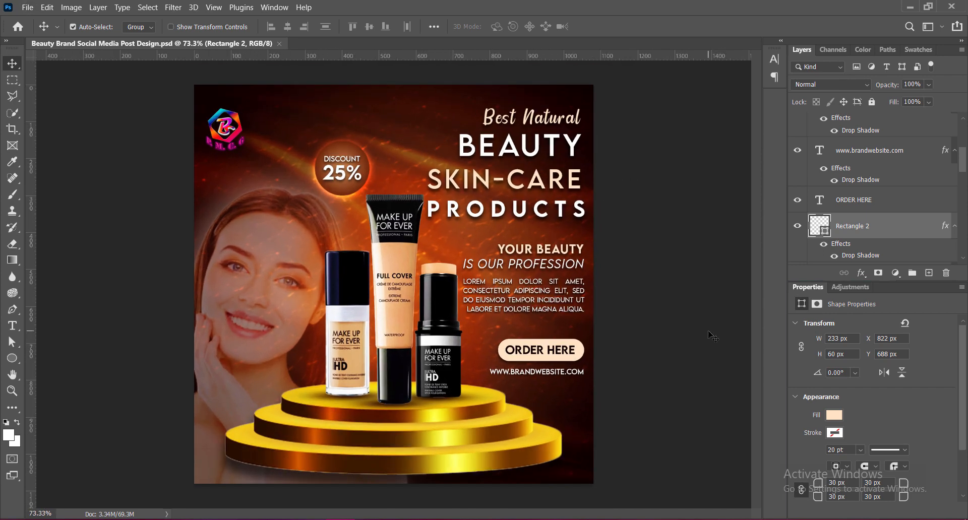